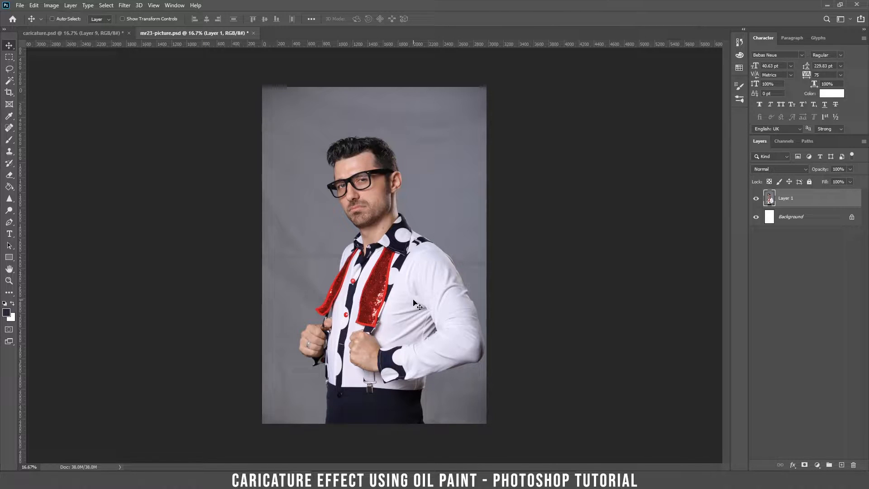
# Step: With the Pen tool, zoom in on the man's face and start the path at the glasses frame
pyautogui.press('p')
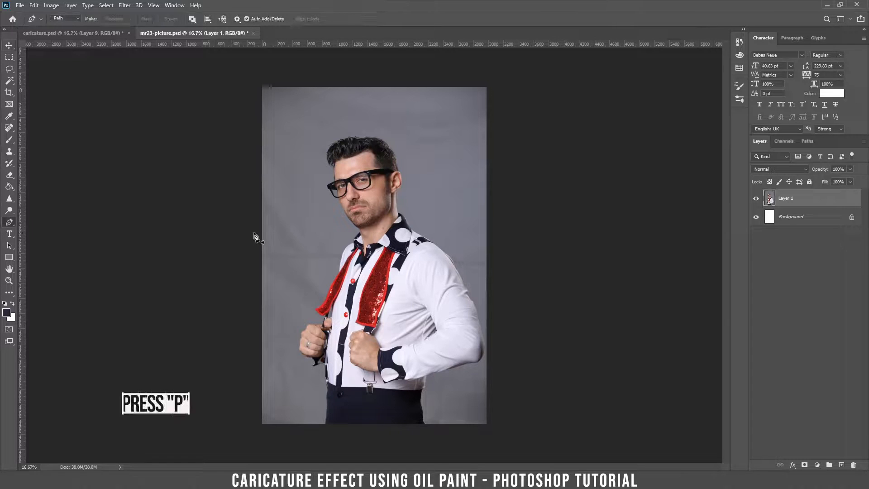
pyautogui.scroll(2, 338, 230)
pyautogui.hotkey('ctrl', '+')
pyautogui.hotkey('ctrl', '+')
pyautogui.moveTo(338, 177); pyautogui.dragTo(394, 390)
pyautogui.moveTo(396, 203); pyautogui.dragTo(390, 293)
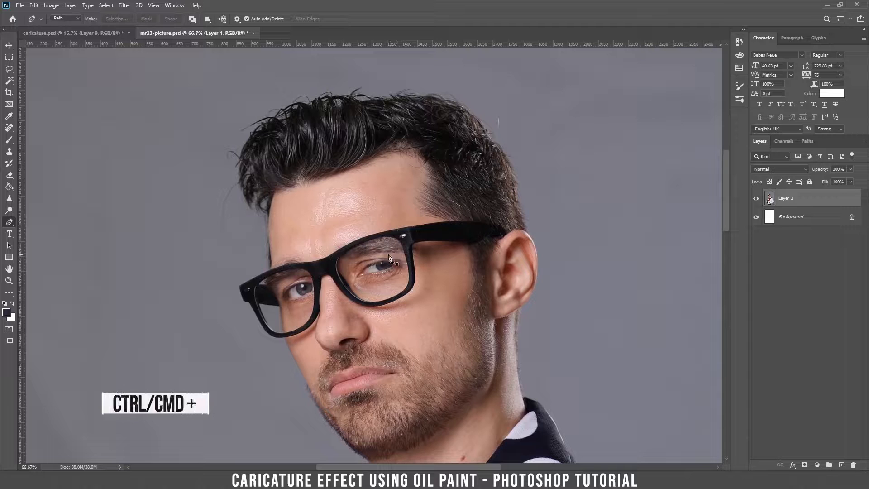
pyautogui.moveTo(356, 381); pyautogui.dragTo(361, 276)
pyautogui.hotkey('ctrl', '+')
pyautogui.hotkey('ctrl', '+')
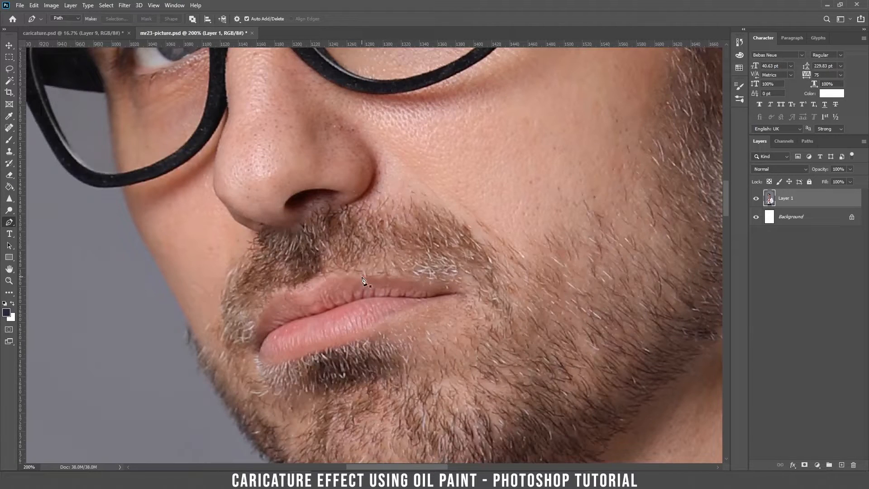
pyautogui.click(122, 187)
pyautogui.moveTo(205, 351); pyautogui.dragTo(209, 353)
pyautogui.hotkey('ctrl', 'z')
pyautogui.click(176, 299)
pyautogui.scroll(-3, 212, 300)
pyautogui.scroll(-10, 215, 248)
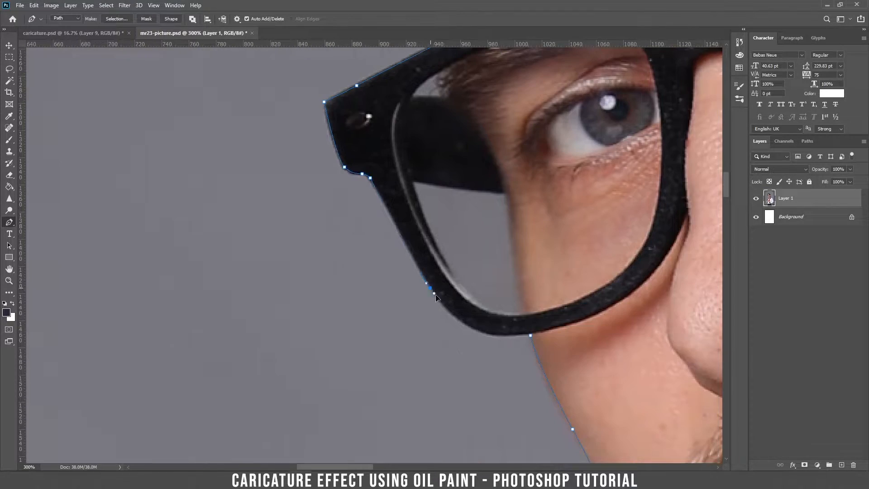
# Step: Trace and close the glasses outline and lens-gap subpath, then begin a subpath above the glasses
pyautogui.click(530, 336)
pyautogui.click(413, 181)
pyautogui.click(506, 194)
pyautogui.click(525, 315)
pyautogui.moveTo(476, 305); pyautogui.dragTo(468, 295)
pyautogui.click(413, 181)
pyautogui.click(440, 70)
pyautogui.moveTo(413, 93); pyautogui.dragTo(413, 95)
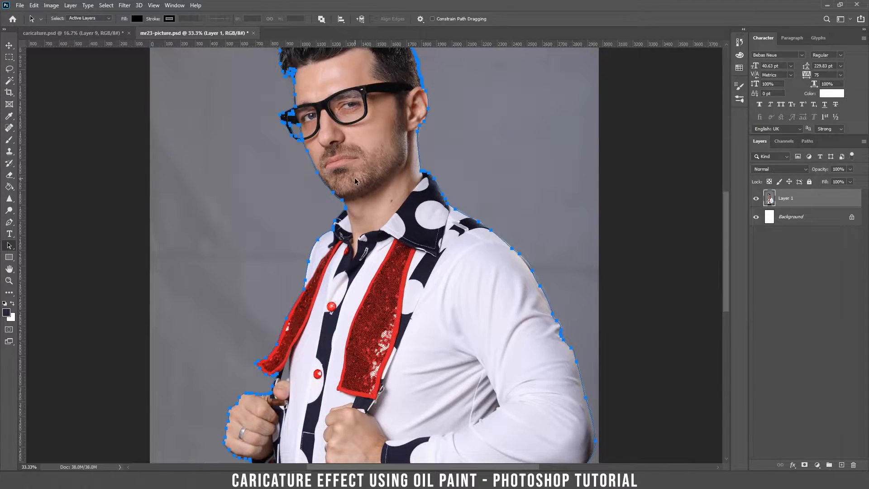
# Step: Make a first attempt at converting the traced path into a selection
pyautogui.press('m')
pyautogui.rightClick(369, 135)
pyautogui.click(292, 181)
pyautogui.press('v')
pyautogui.hotkey('ctrl', '-')
pyautogui.hotkey('ctrl', '-')
pyautogui.hotkey('ctrl', '+')
pyautogui.click(9, 246)
pyautogui.rightClick(381, 145)
pyautogui.click(402, 163)
pyautogui.click(479, 129)
pyautogui.scroll(2, 363, 397)
# Step: Undo the selection and add a missing anchor point to the path outline
pyautogui.hotkey('ctrl', 'z')
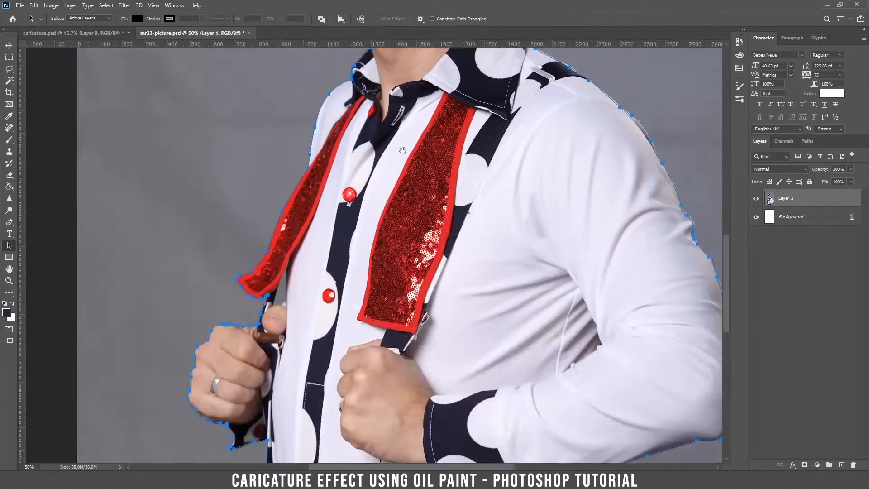
pyautogui.scroll(2, 351, 307)
pyautogui.press('p')
pyautogui.click(222, 209)
pyautogui.scroll(-4, 208, 257)
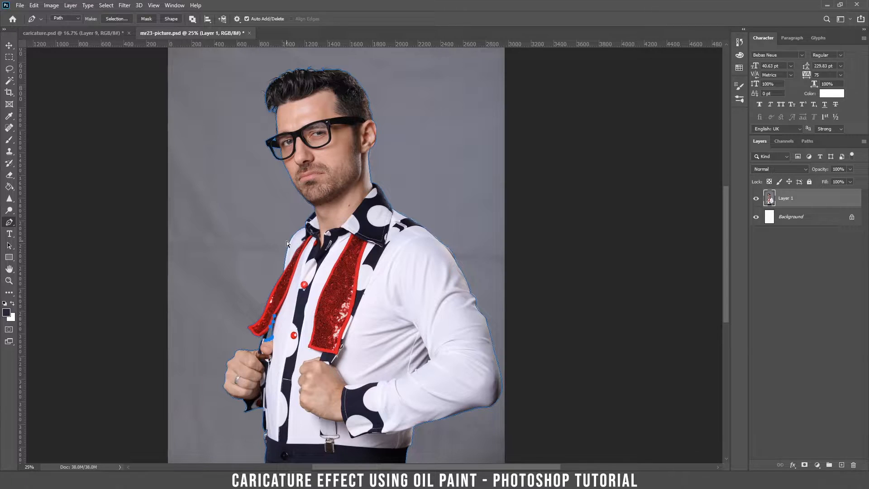
pyautogui.hotkey('ctrl', '-')
pyautogui.hotkey('ctrl', '-')
# Step: Convert the whole path to a selection, add a layer mask to Layer 1, and open the mask
pyautogui.press('a')
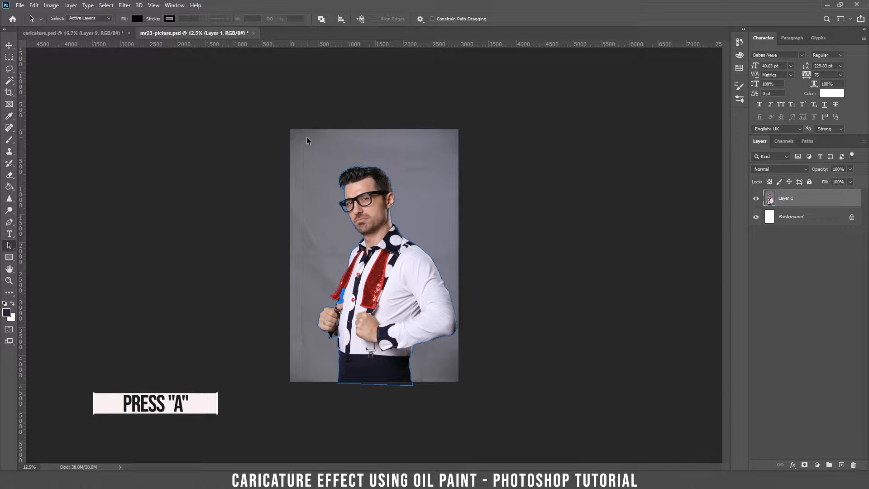
pyautogui.moveTo(302, 138); pyautogui.dragTo(482, 410)
pyautogui.rightClick(376, 221)
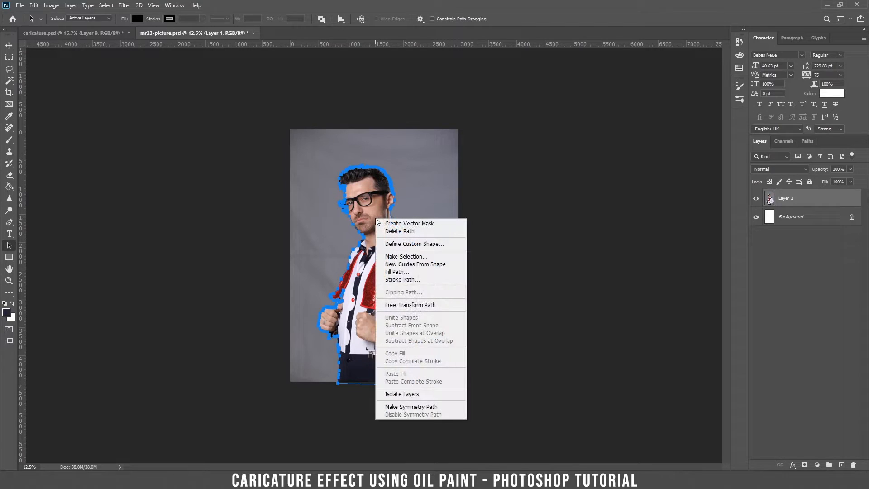
pyautogui.click(406, 256)
pyautogui.click(479, 129)
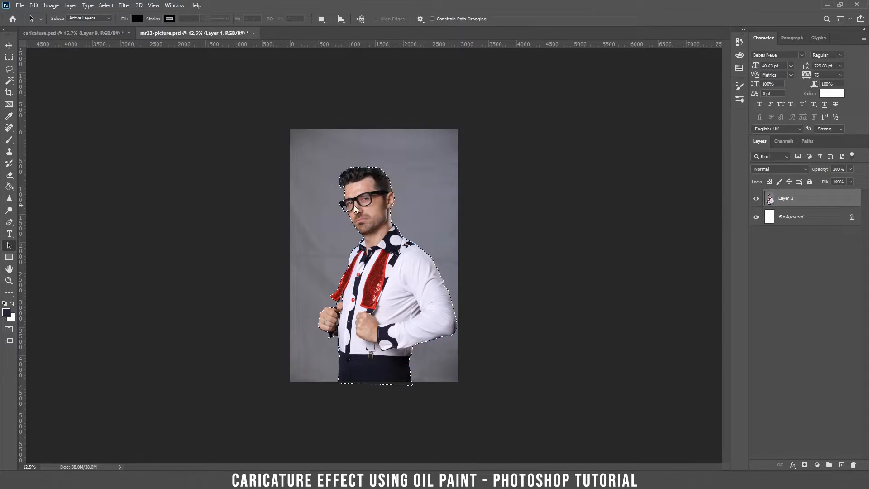
pyautogui.hotkey('ctrl', '+')
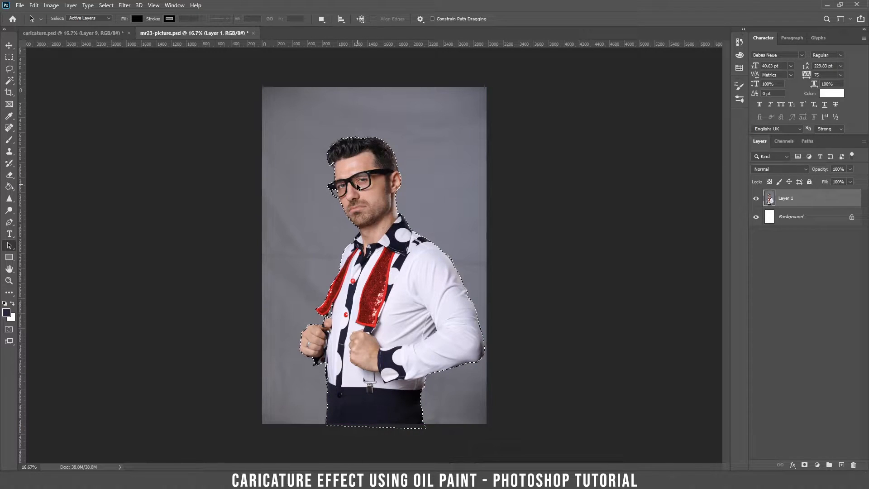
pyautogui.click(804, 465)
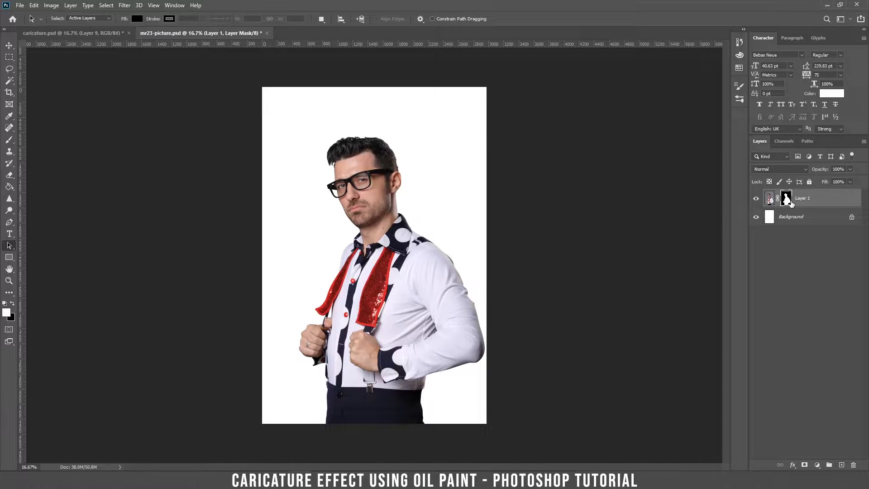
pyautogui.doubleClick(786, 198)
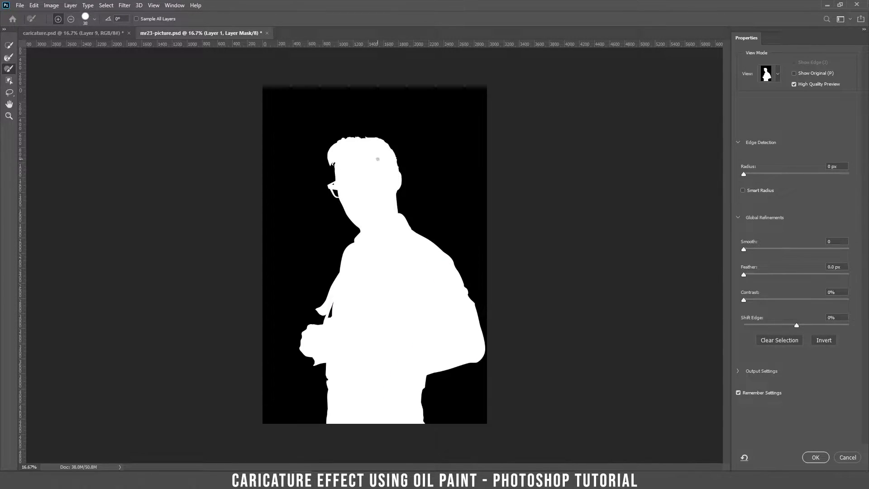
# Step: Zoom in on the head and set the mask preview to Overlay
pyautogui.hotkey('ctrl', '+')
pyautogui.hotkey('ctrl', '+')
pyautogui.moveTo(374, 153); pyautogui.dragTo(346, 335)
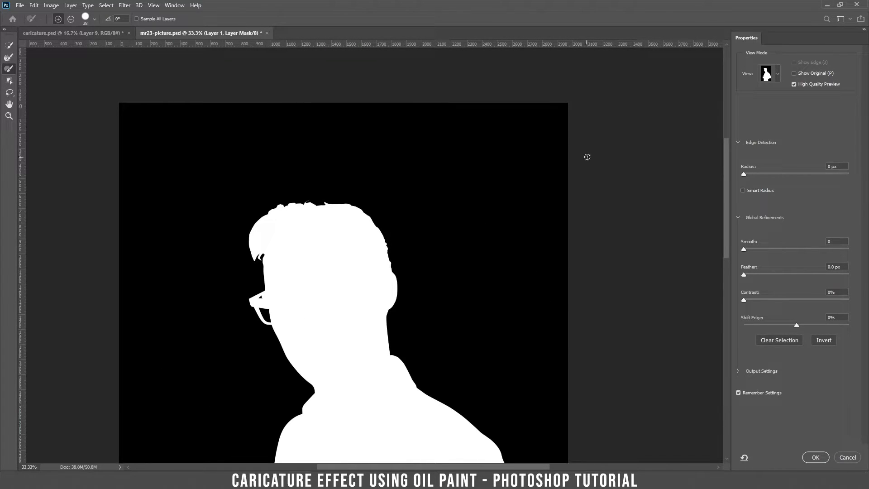
pyautogui.click(778, 74)
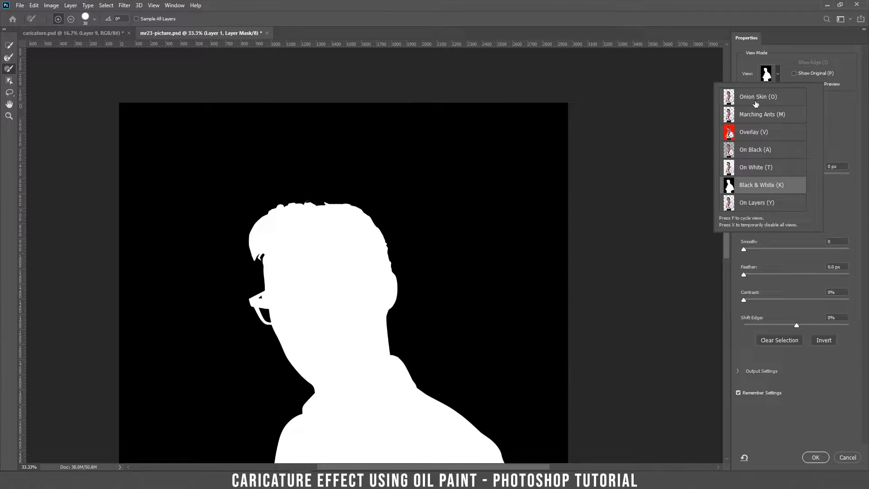
pyautogui.click(739, 132)
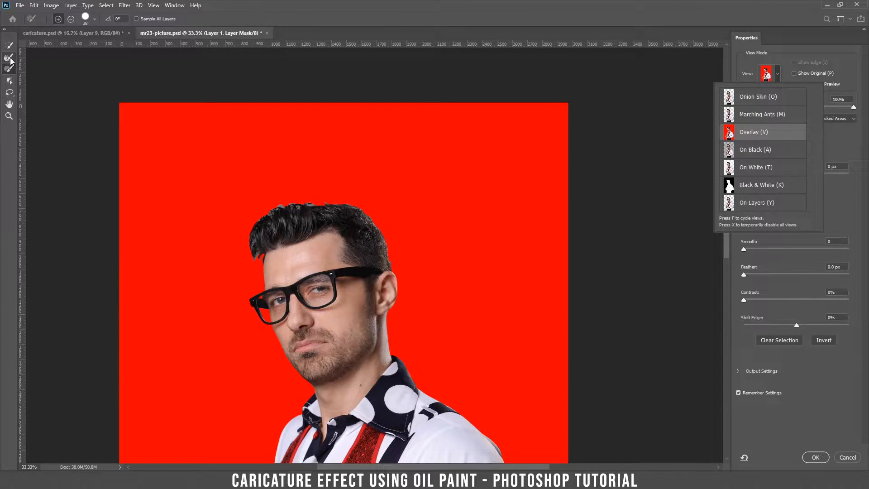
# Step: Paint the hair's left edge, fringe and top outline with a smaller Refine Edge Brush
pyautogui.click(9, 58)
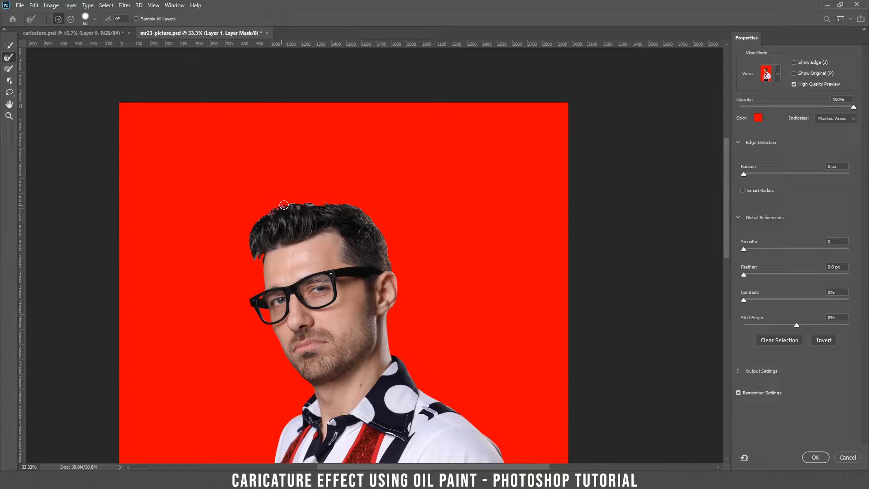
pyautogui.moveTo(264, 216)
pyautogui.mouseDown()
pyautogui.moveTo(251, 237)
pyautogui.moveTo(253, 255)
pyautogui.moveTo(254, 239)
pyautogui.mouseUp()
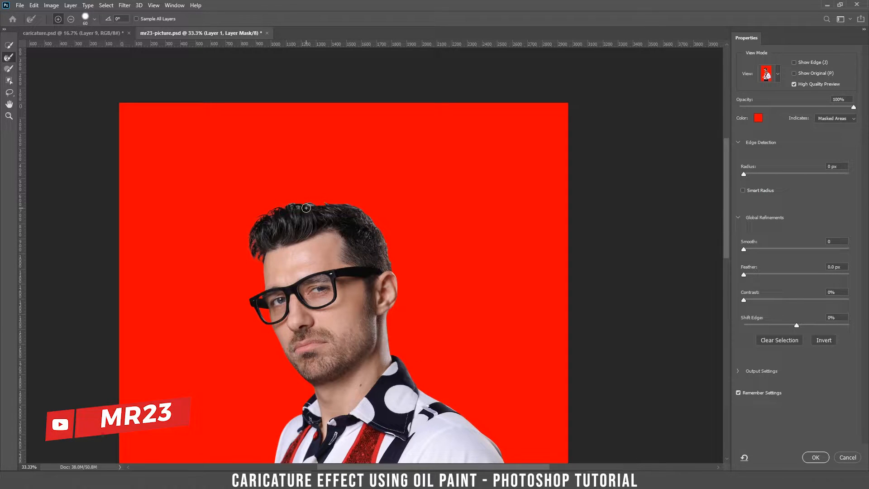
pyautogui.hotkey('ctrl', '+')
pyautogui.hotkey('ctrl', '+')
pyautogui.hotkey('ctrl', '+')
pyautogui.moveTo(208, 196); pyautogui.dragTo(356, 189)
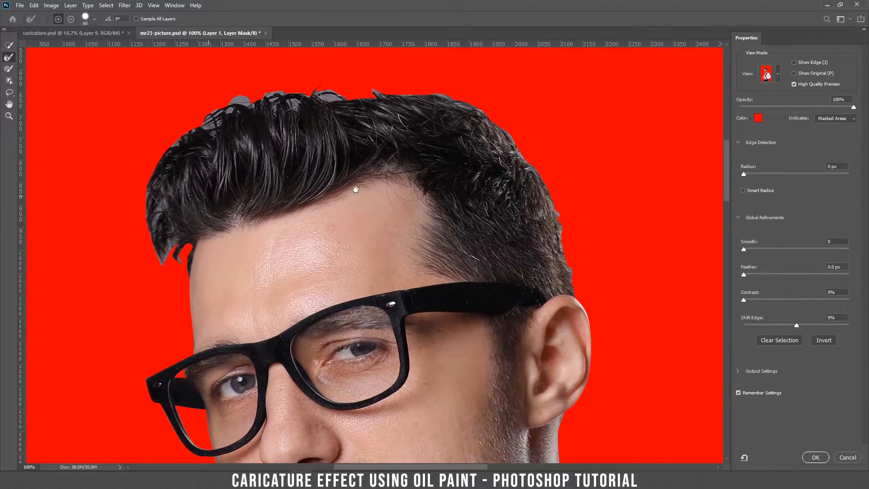
pyautogui.moveTo(316, 92)
pyautogui.mouseDown()
pyautogui.moveTo(329, 97)
pyautogui.moveTo(306, 85)
pyautogui.moveTo(456, 81)
pyautogui.moveTo(525, 137)
pyautogui.moveTo(569, 228)
pyautogui.mouseUp()
pyautogui.hotkey('ctrl', 'z')
pyautogui.rightClick(321, 112)
pyautogui.moveTo(310, 102)
pyautogui.mouseDown()
pyautogui.moveTo(239, 99)
pyautogui.moveTo(177, 141)
pyautogui.moveTo(157, 252)
pyautogui.moveTo(187, 253)
pyautogui.moveTo(156, 213)
pyautogui.mouseUp()
pyautogui.moveTo(523, 154)
pyautogui.mouseDown()
pyautogui.moveTo(286, 100)
pyautogui.moveTo(185, 133)
pyautogui.mouseUp()
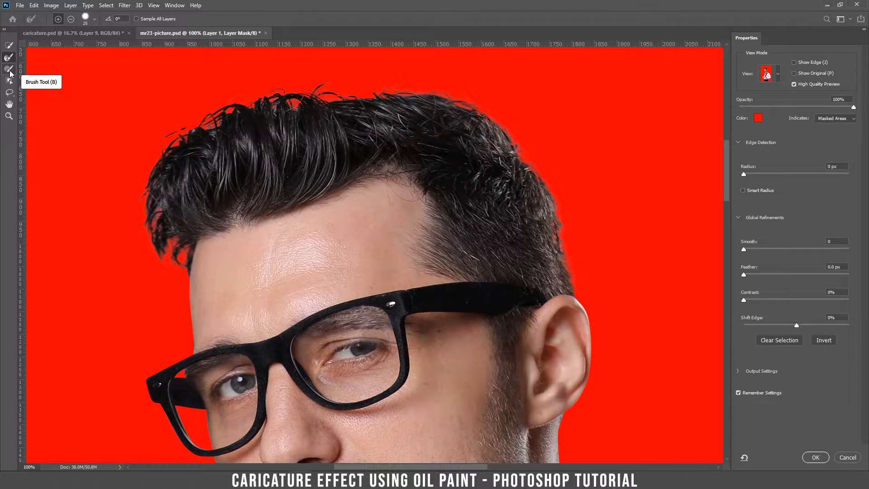
# Step: Paint back missing upper-left hair with the Brush tool and apply the refined mask
pyautogui.click(9, 71)
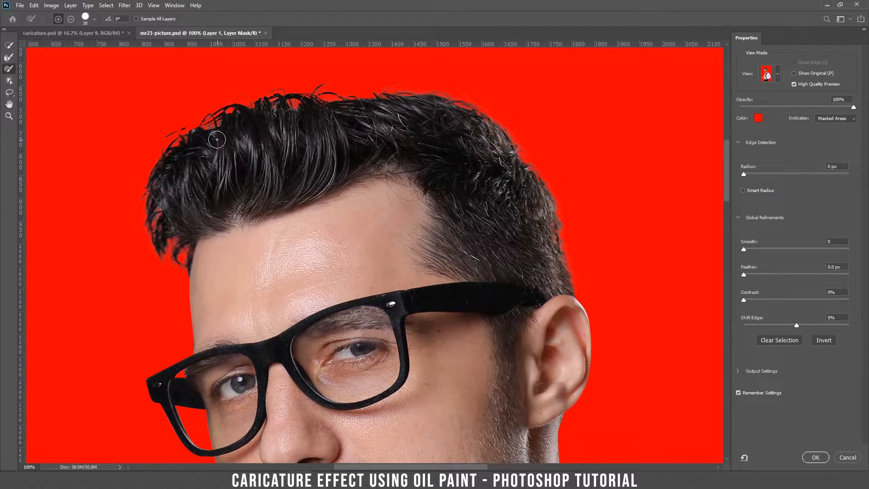
pyautogui.moveTo(217, 140)
pyautogui.mouseDown()
pyautogui.moveTo(193, 137)
pyautogui.moveTo(231, 123)
pyautogui.mouseUp()
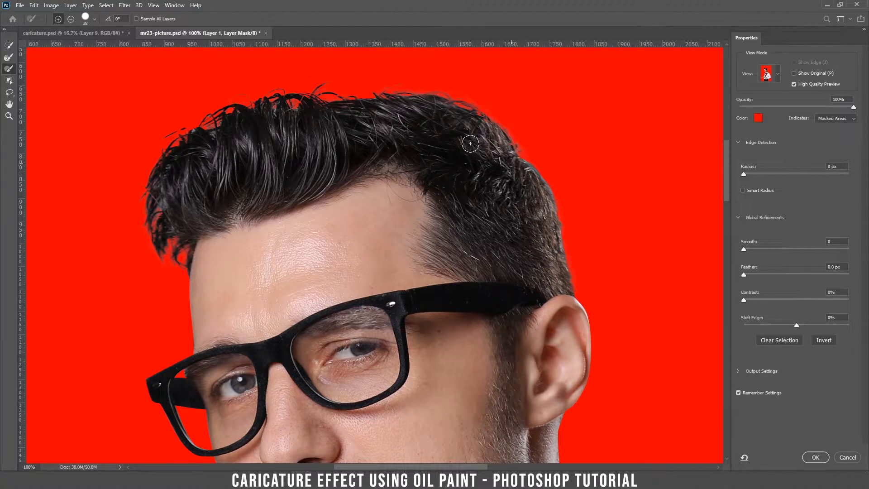
pyautogui.click(9, 57)
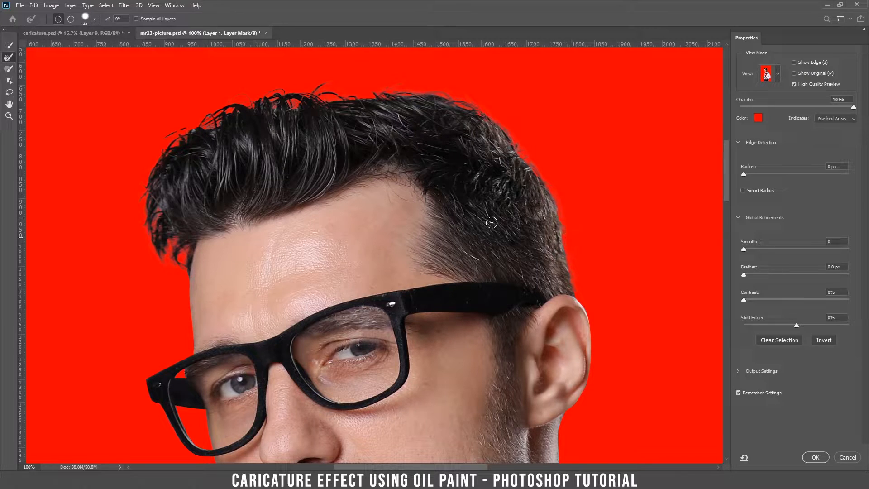
pyautogui.moveTo(364, 297); pyautogui.dragTo(350, 141)
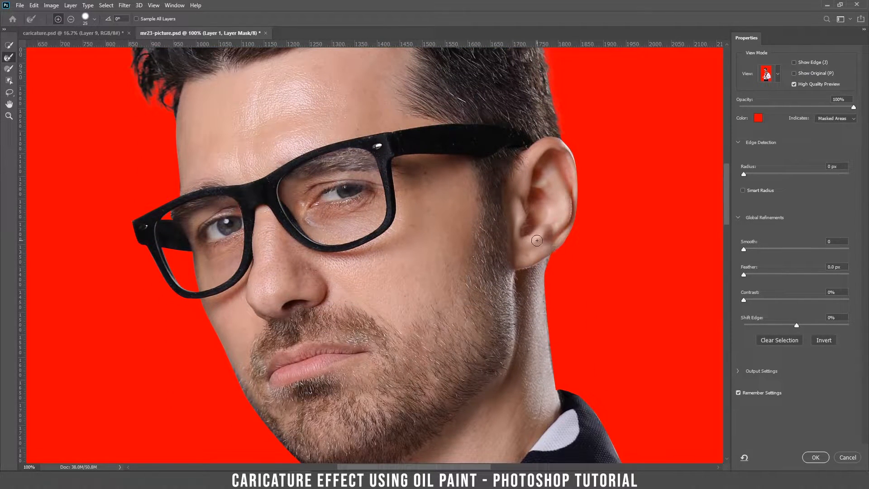
pyautogui.hotkey('ctrl', '-')
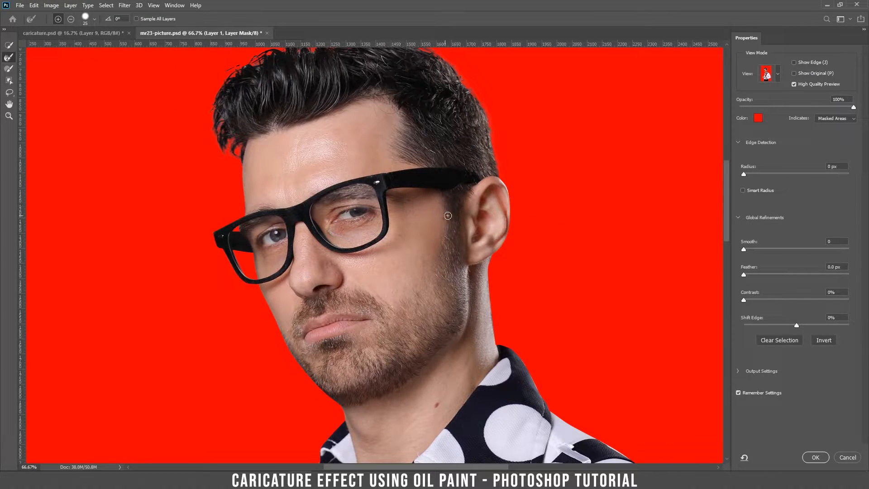
pyautogui.click(809, 460)
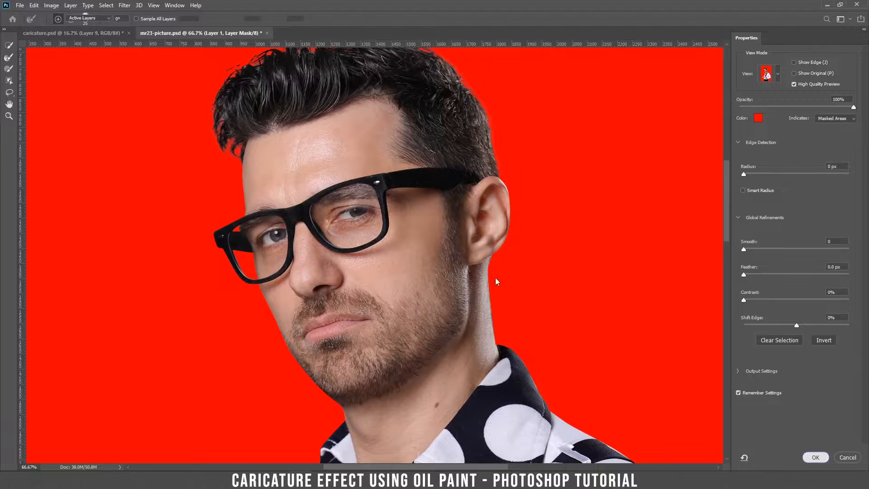
pyautogui.hotkey('ctrl', '-')
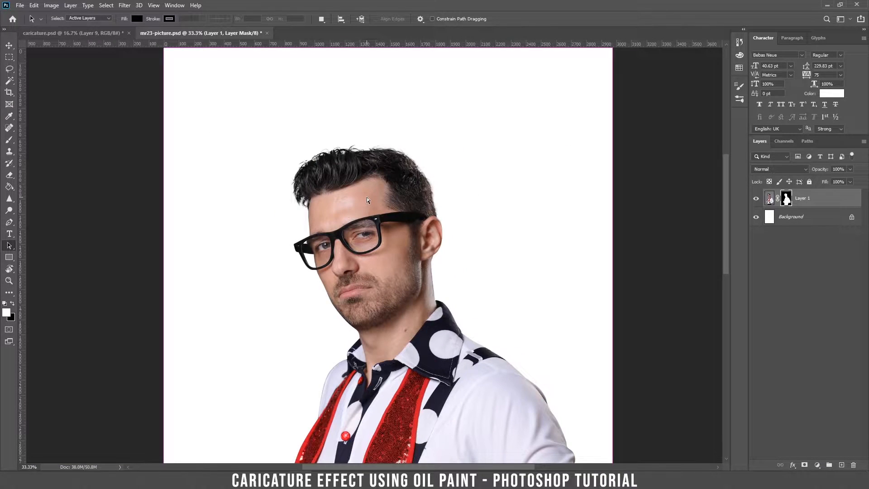
# Step: Duplicate the masked layer, move the copy below Layer 1, and hide it
pyautogui.hotkey('ctrl', '-')
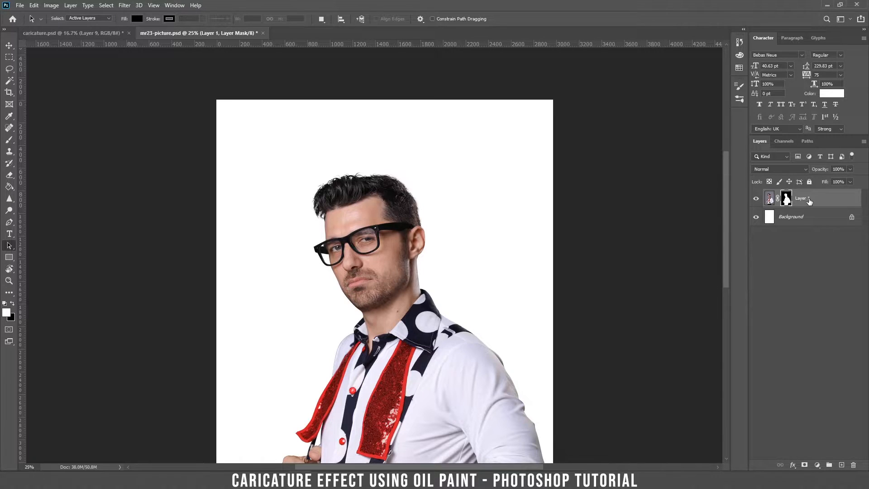
pyautogui.hotkey('ctrl', 'j')
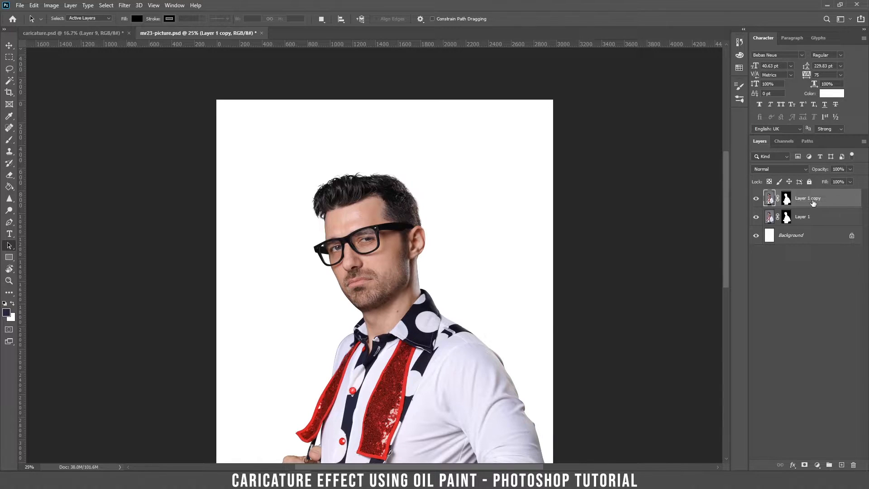
pyautogui.moveTo(807, 202); pyautogui.dragTo(756, 229)
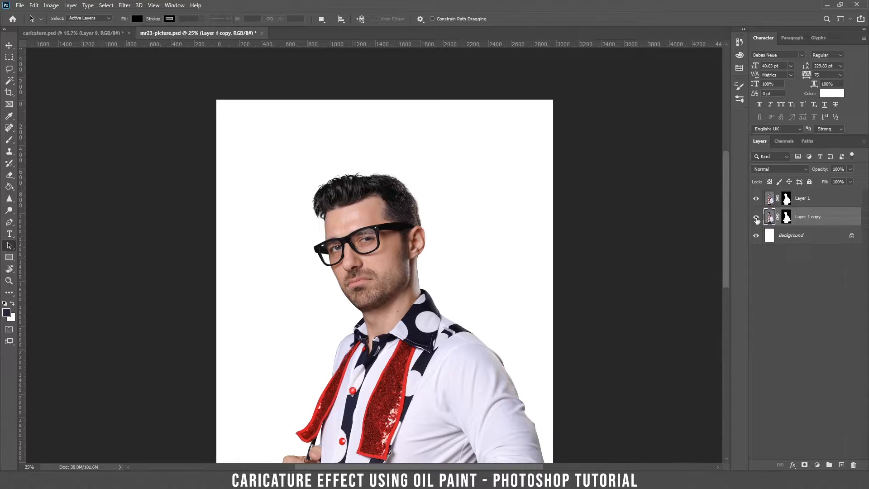
pyautogui.click(756, 217)
# Step: Apply Layer 1's mask permanently so the layer becomes a plain cut-out
pyautogui.click(787, 199)
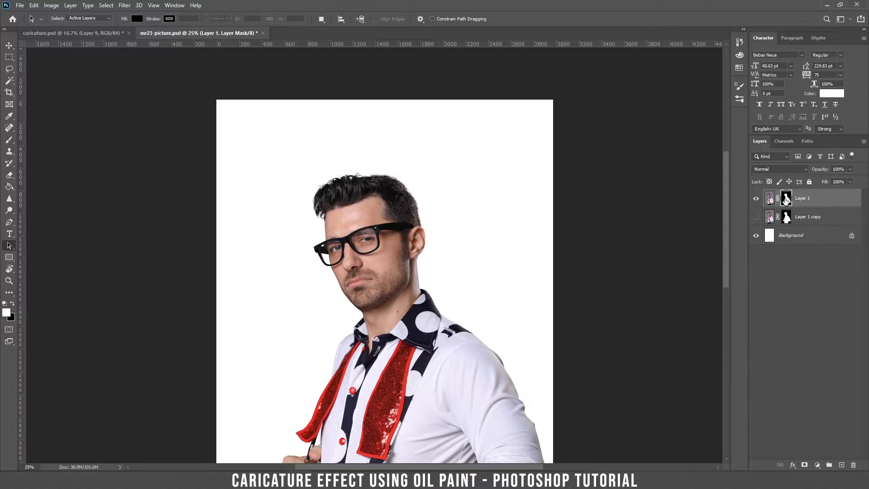
pyautogui.rightClick(786, 200)
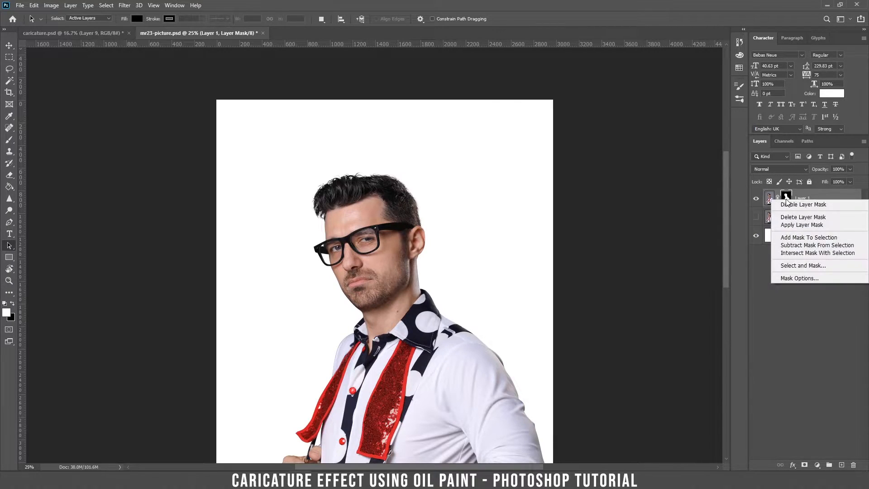
pyautogui.click(801, 225)
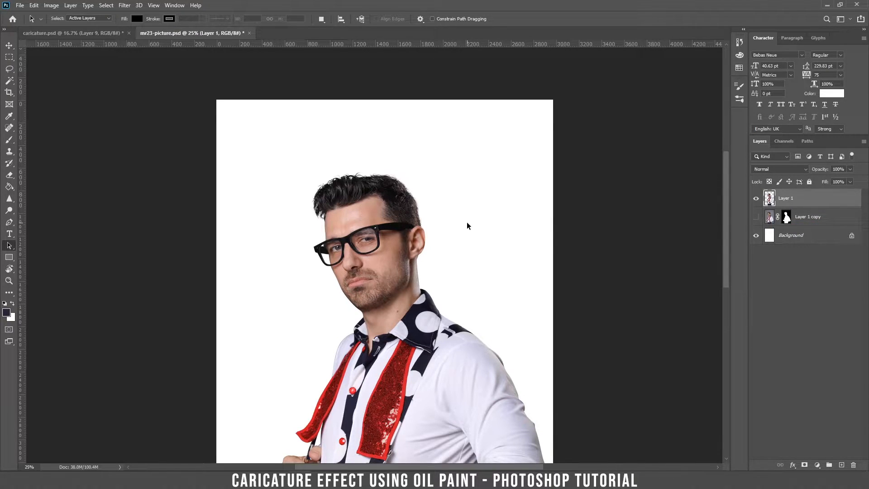
pyautogui.click(9, 70)
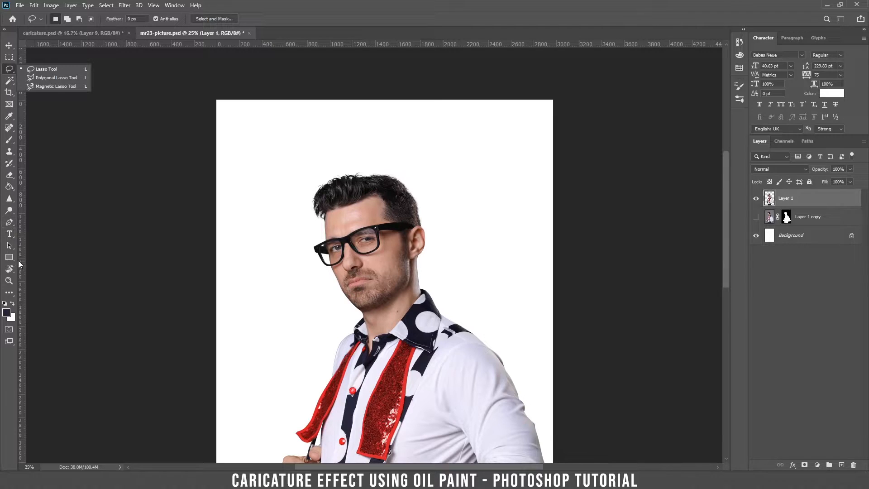
# Step: Trace curved Pen anchors from beside the ear, past the earlobe, along the jaw to the chin's left
pyautogui.click(10, 222)
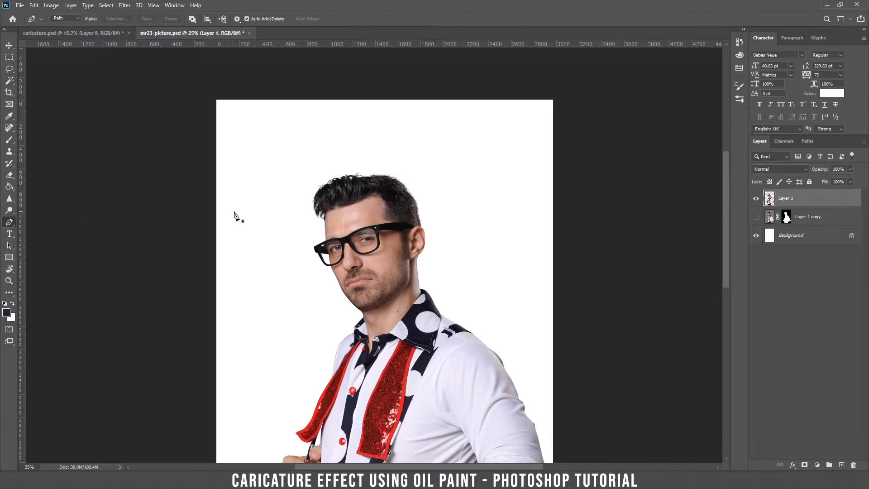
pyautogui.scroll(3, 348, 214)
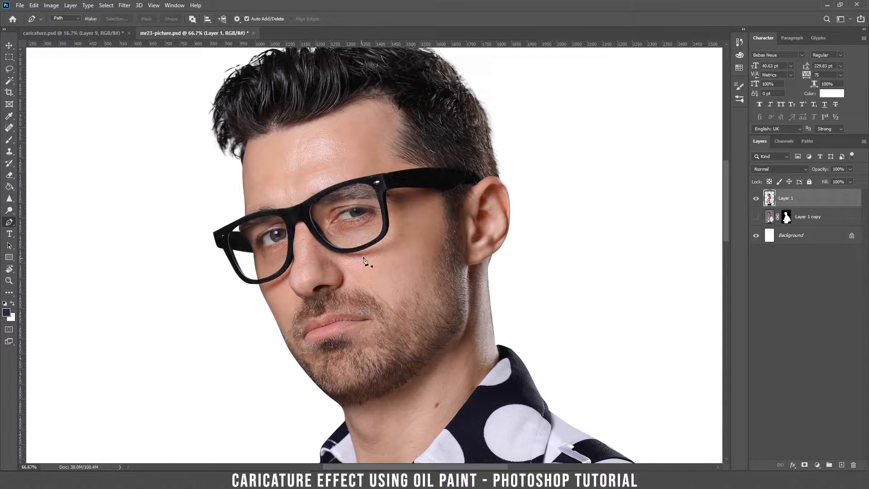
pyautogui.scroll(2, 521, 232)
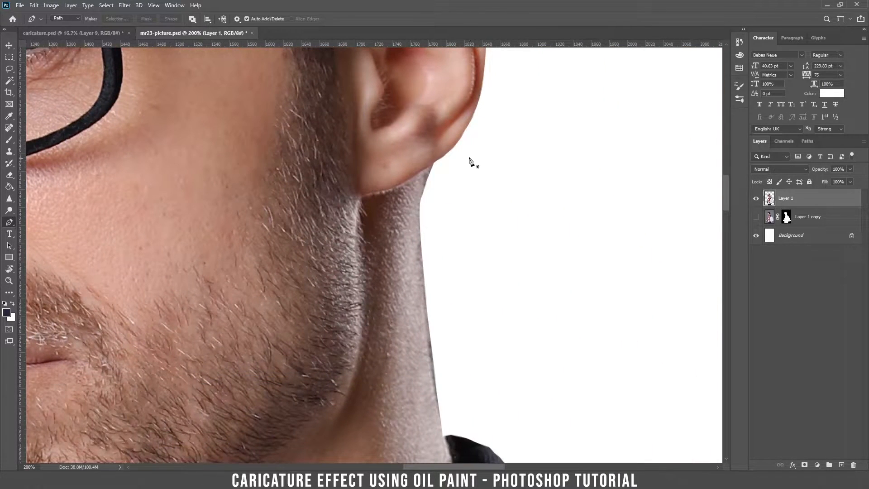
pyautogui.click(472, 136)
pyautogui.click(430, 166)
pyautogui.moveTo(383, 191); pyautogui.dragTo(366, 197)
pyautogui.click(357, 203)
pyautogui.moveTo(358, 294); pyautogui.dragTo(458, 204)
pyautogui.moveTo(433, 250); pyautogui.dragTo(425, 265)
pyautogui.moveTo(342, 344); pyautogui.dragTo(311, 375)
pyautogui.moveTo(309, 374); pyautogui.dragTo(453, 245)
pyautogui.moveTo(346, 289); pyautogui.dragTo(315, 307)
pyautogui.hotkey('ctrl', 'z')
pyautogui.moveTo(408, 284); pyautogui.dragTo(373, 304)
pyautogui.moveTo(203, 353); pyautogui.dragTo(151, 357)
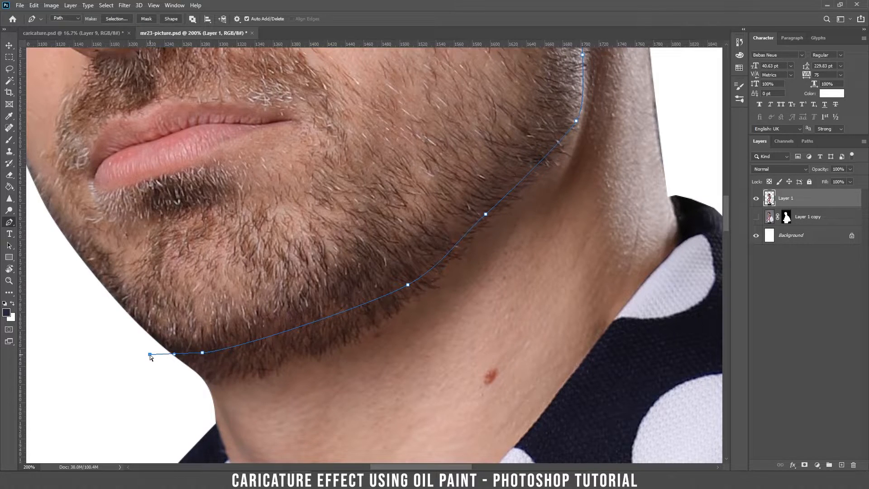
# Step: Loop points around the left side, top and right of the hair and close the head outline
pyautogui.hotkey('ctrl', '-')
pyautogui.hotkey('ctrl', '-')
pyautogui.hotkey('ctrl', '-')
pyautogui.moveTo(250, 202); pyautogui.dragTo(260, 315)
pyautogui.click(158, 232)
pyautogui.click(209, 120)
pyautogui.click(340, 85)
pyautogui.click(496, 107)
pyautogui.click(507, 185)
pyautogui.click(464, 279)
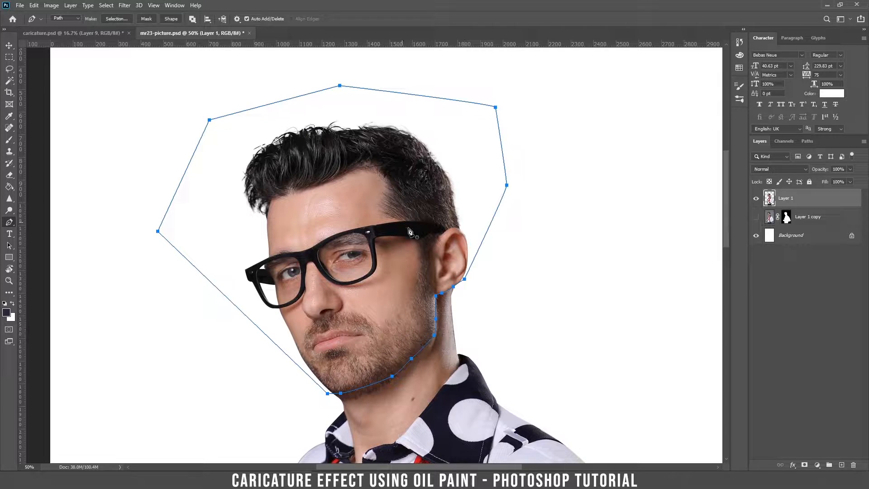
pyautogui.rightClick(397, 215)
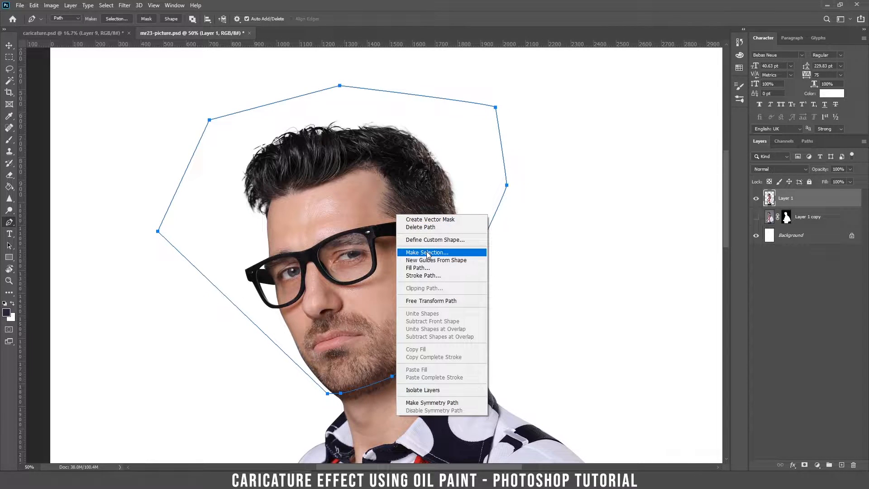
# Step: Turn the head path into a selection and cut the head out of Layer 1
pyautogui.click(427, 254)
pyautogui.click(480, 131)
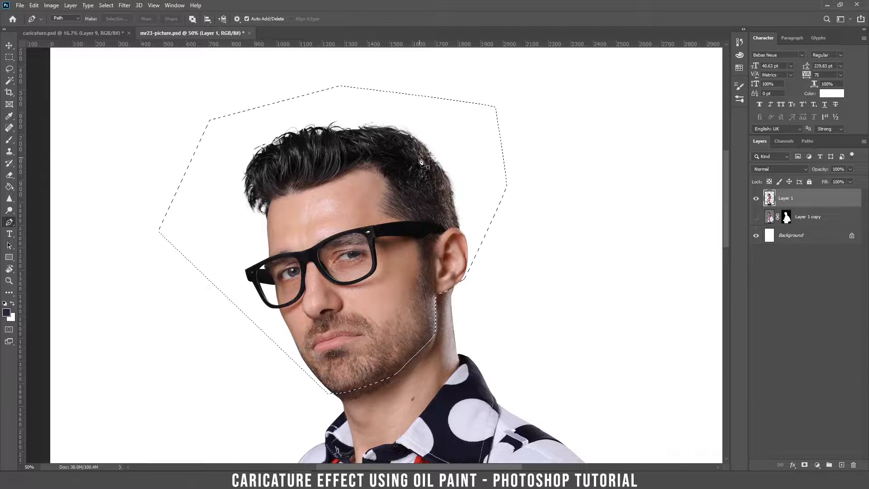
pyautogui.press('Delete')
pyautogui.hotkey('ctrl', 'd')
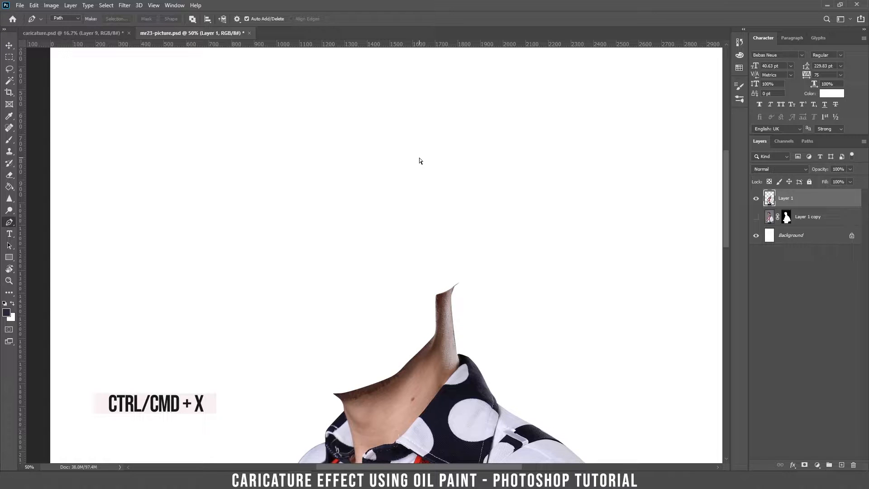
# Step: Paste the head as new Layer 2 and nudge it into position with the Move tool
pyautogui.hotkey('ctrl', 'v')
pyautogui.press('v')
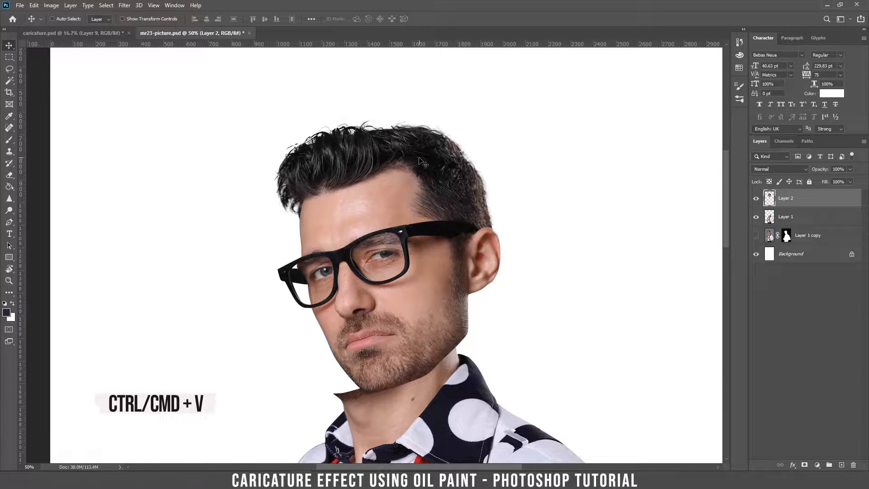
pyautogui.moveTo(419, 158); pyautogui.dragTo(390, 173)
pyautogui.hotkey('ctrl', '-')
pyautogui.hotkey('ctrl', '-')
pyautogui.hotkey('ctrl', '-')
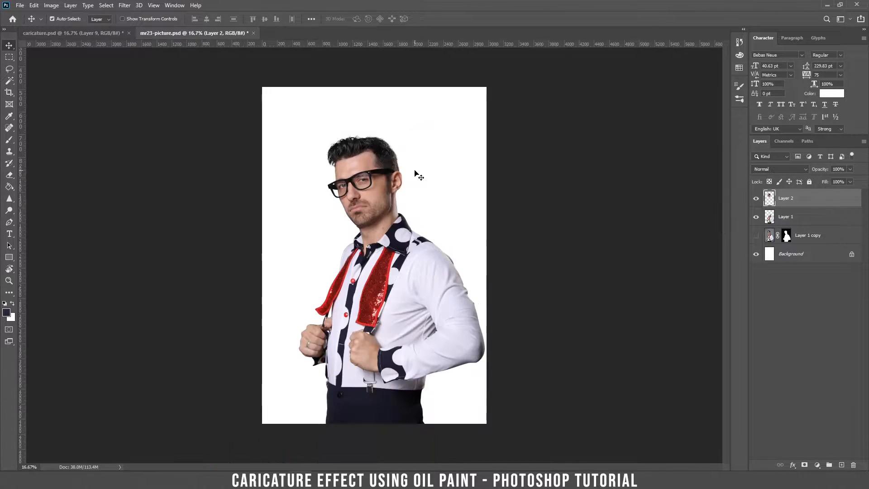
# Step: Free Transform Layer 1's body down to about 53% and nudge it up under the head
pyautogui.hotkey('ctrl', '-')
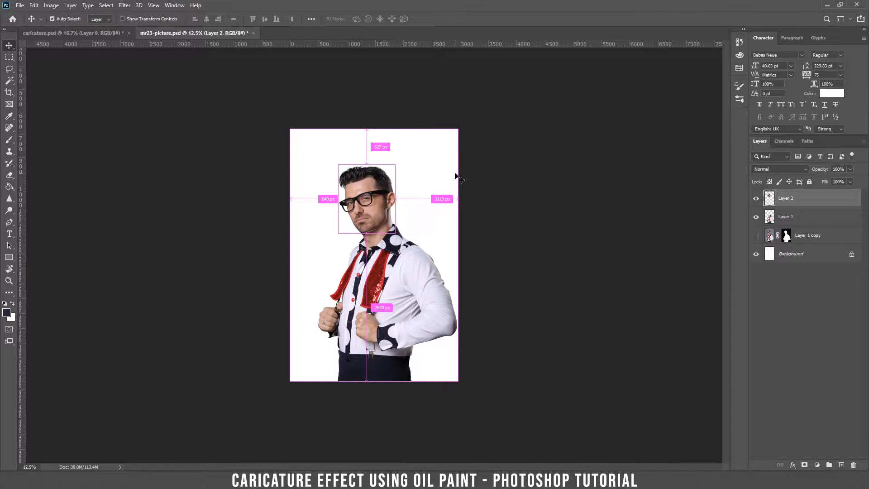
pyautogui.hotkey('ctrl', '+')
pyautogui.hotkey('ctrl', '+')
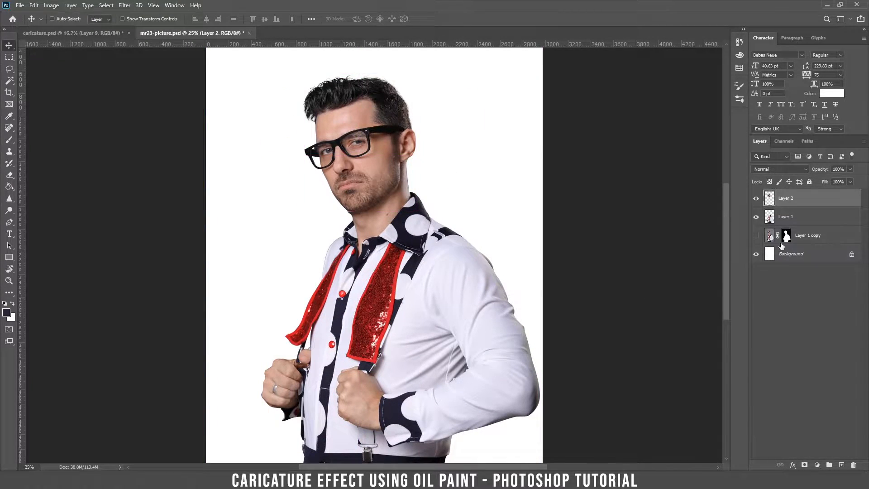
pyautogui.click(787, 218)
pyautogui.press('ctrl')
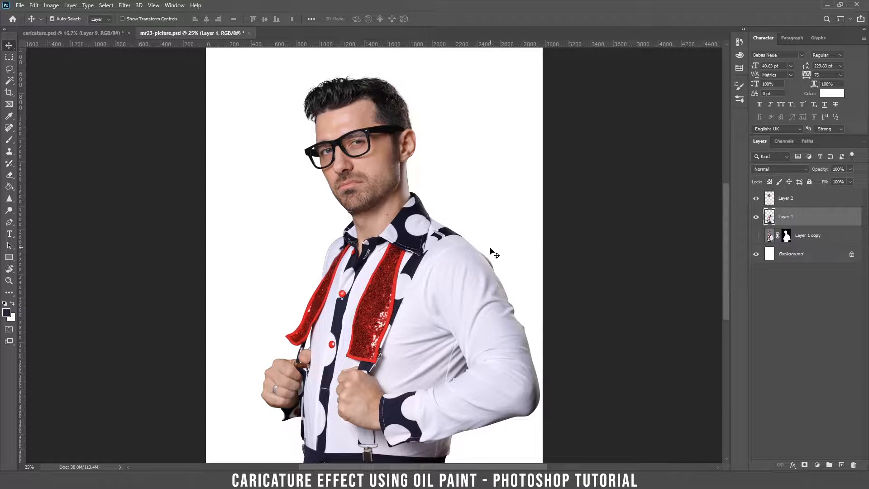
pyautogui.hotkey('ctrl', 't')
pyautogui.moveTo(540, 155); pyautogui.dragTo(421, 217)
pyautogui.hotkey('ctrl', '+')
pyautogui.hotkey('ctrl', '+')
pyautogui.hotkey('ctrl', '-')
pyautogui.hotkey('ctrl', '-')
pyautogui.press('Up')
pyautogui.press('Up')
pyautogui.press('Up')
pyautogui.press('Up')
pyautogui.press('Up')
pyautogui.press('Up')
pyautogui.press('Up')
pyautogui.press('Return')
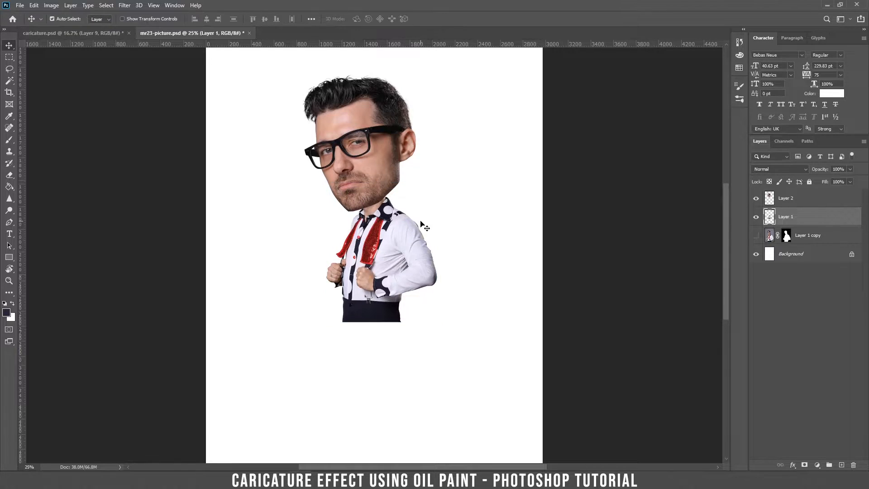
# Step: Check the head's fit on the body and its distances to the canvas edges, zoomed on the chin
pyautogui.hotkey('ctrl', '+')
pyautogui.hotkey('ctrl', '+')
pyautogui.hotkey('ctrl', '+')
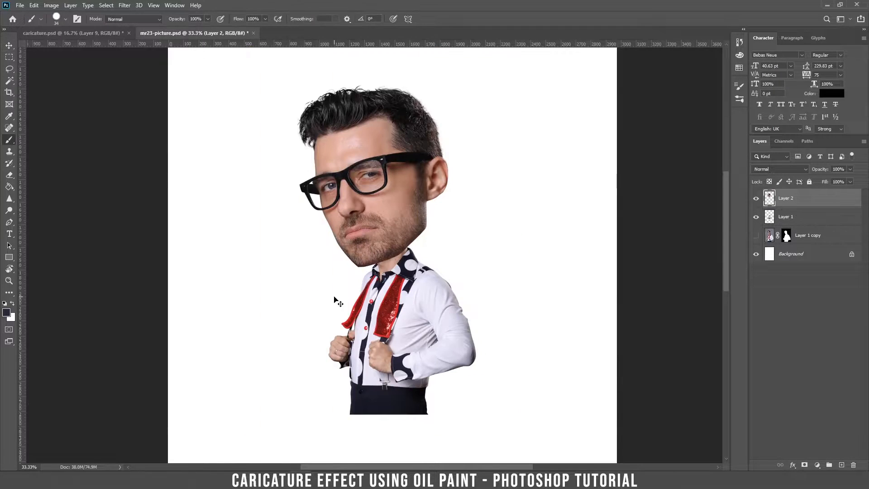
pyautogui.press('v')
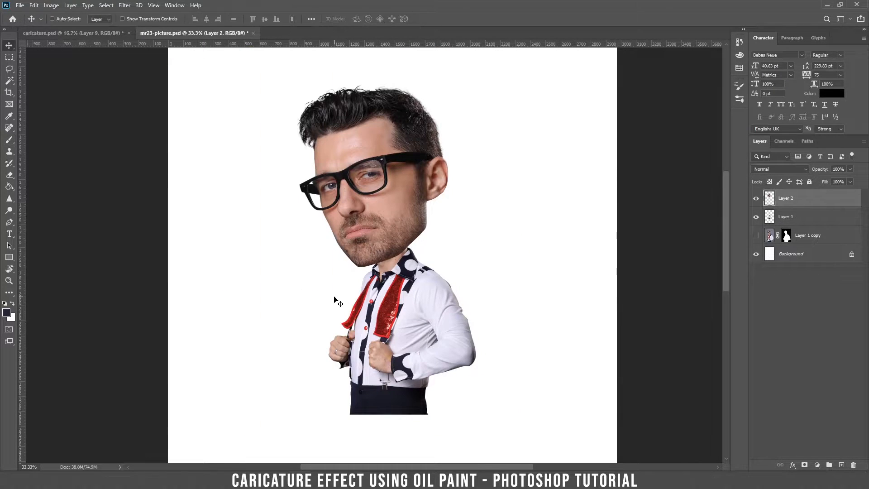
pyautogui.press('ctrl')
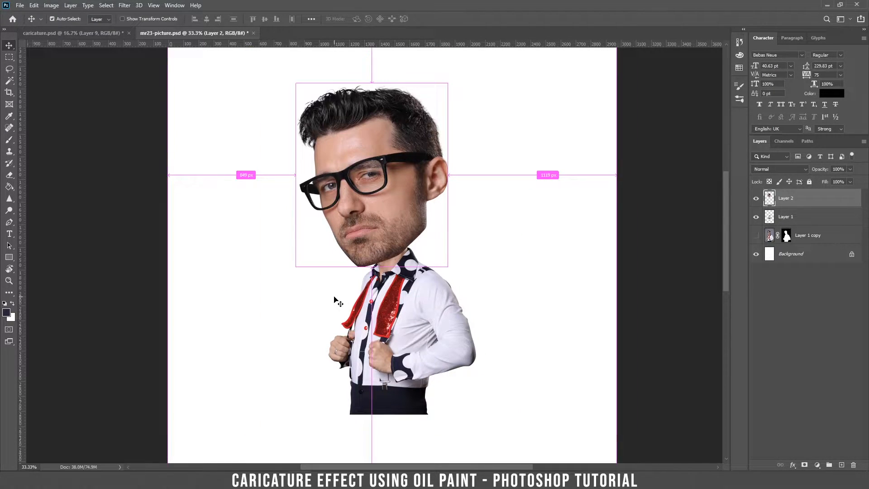
pyautogui.hotkey('ctrl', '+')
pyautogui.hotkey('ctrl', '+')
pyautogui.hotkey('ctrl', '+')
pyautogui.hotkey('ctrl', '+')
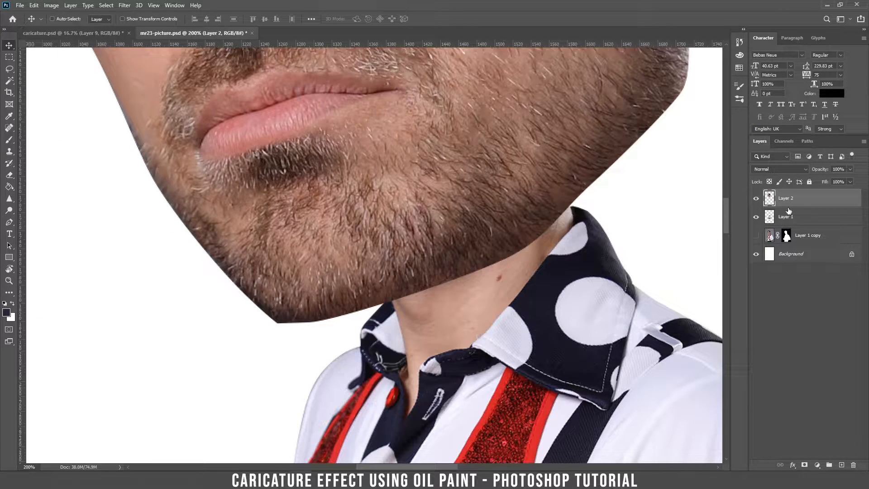
# Step: Add a layer mask to Layer 2 for brushing the chin edge, then select the Background layer
pyautogui.click(804, 466)
pyautogui.press('b')
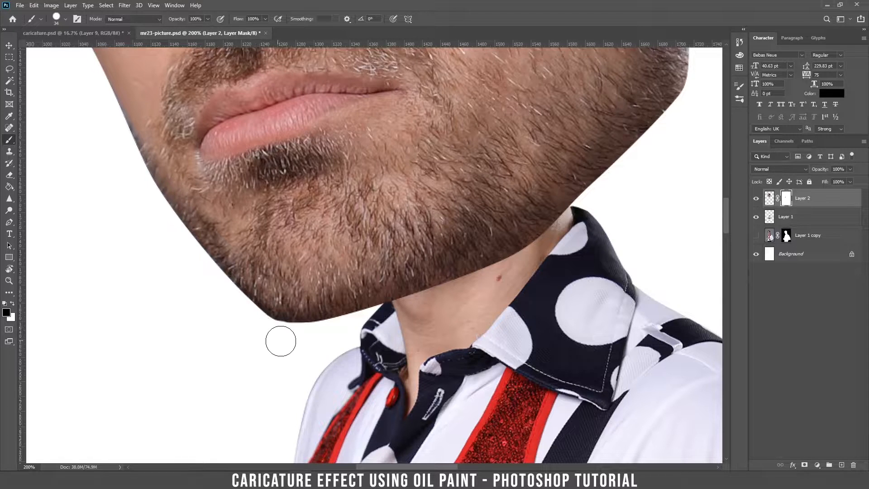
pyautogui.hotkey('ctrl', '0')
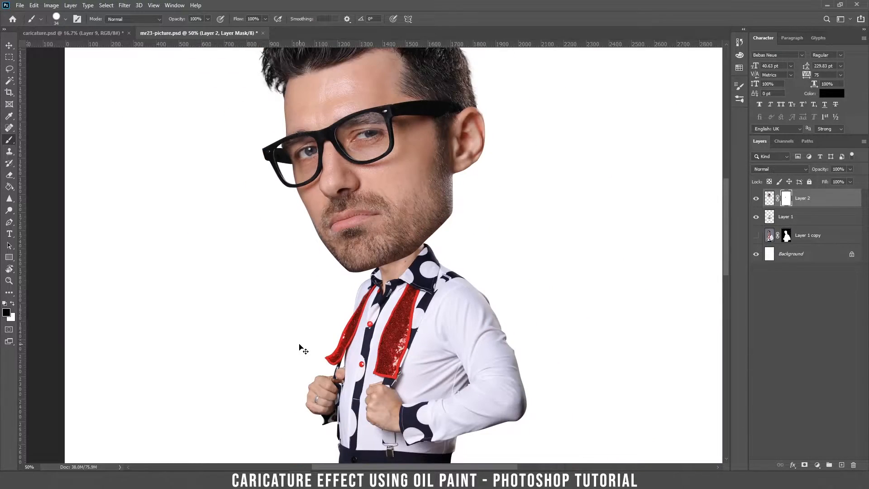
pyautogui.press('v')
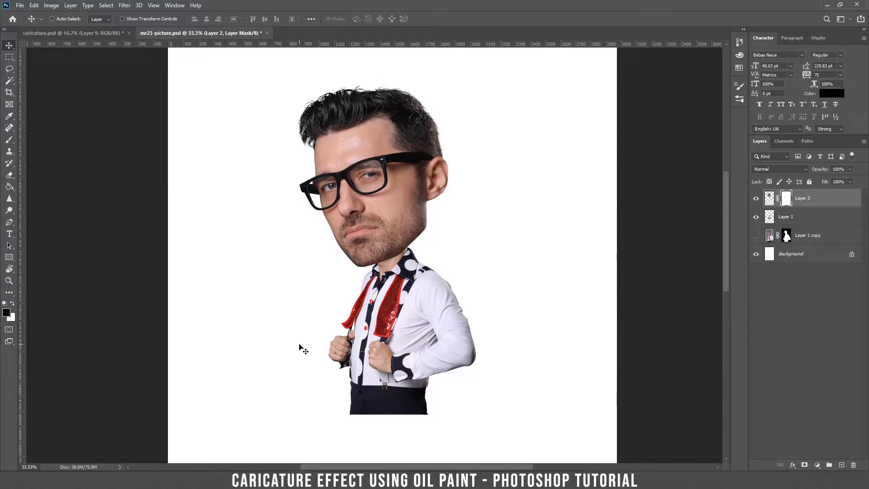
pyautogui.click(803, 253)
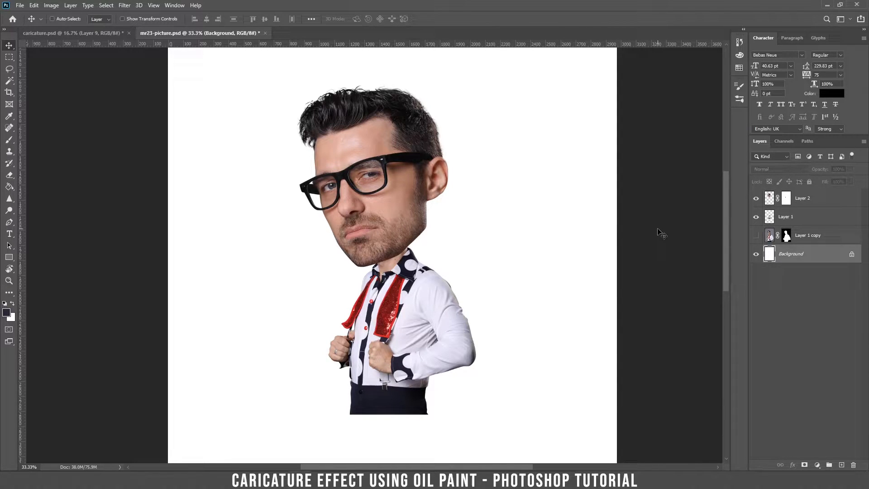
# Step: Add a Gradient Fill layer using the Reds > Red_03 preset with Radial style
pyautogui.click(817, 464)
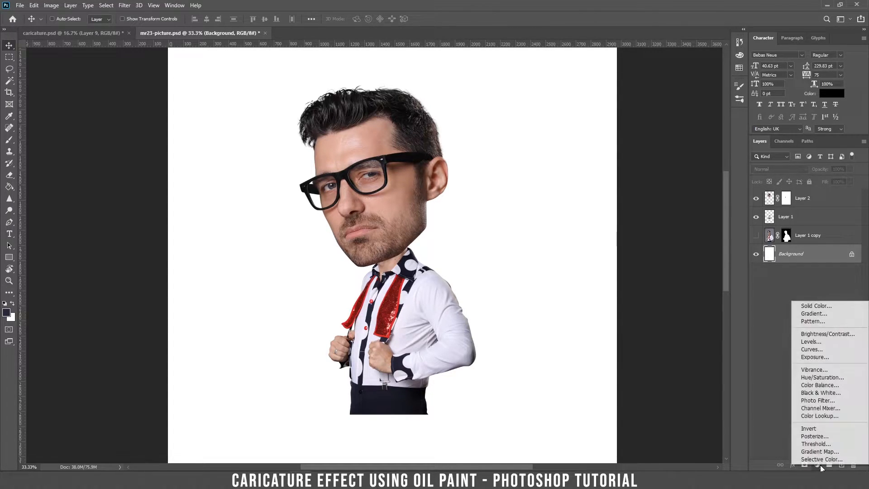
pyautogui.click(811, 313)
pyautogui.click(582, 136)
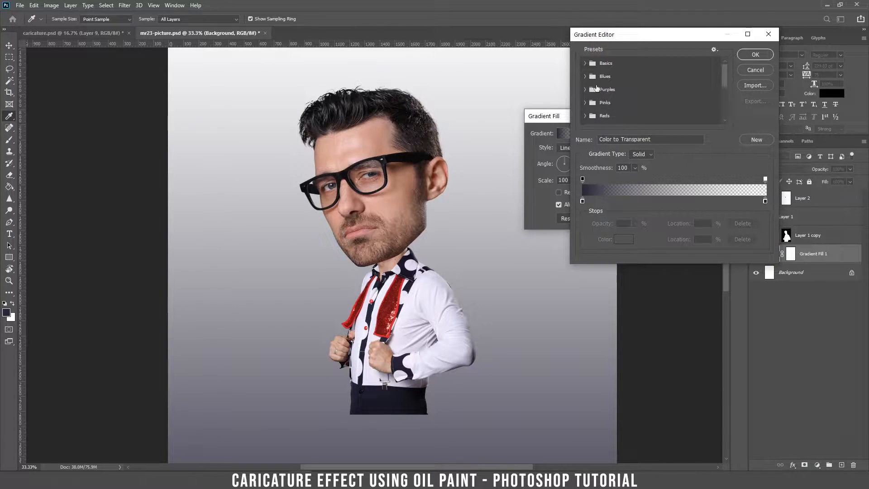
pyautogui.click(585, 116)
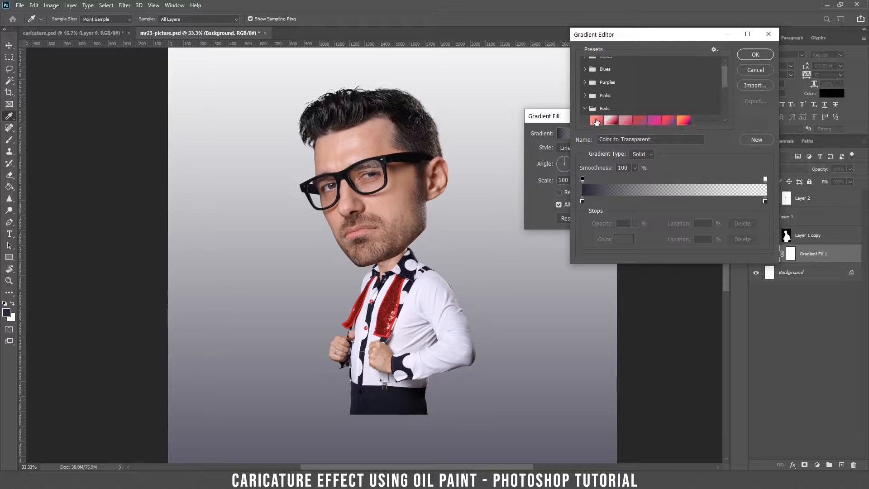
pyautogui.click(597, 120)
pyautogui.click(753, 55)
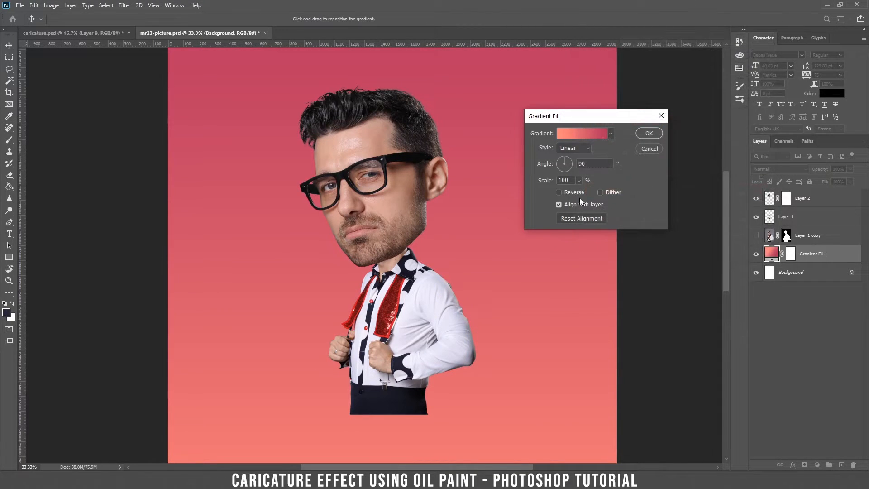
pyautogui.click(573, 149)
pyautogui.click(572, 157)
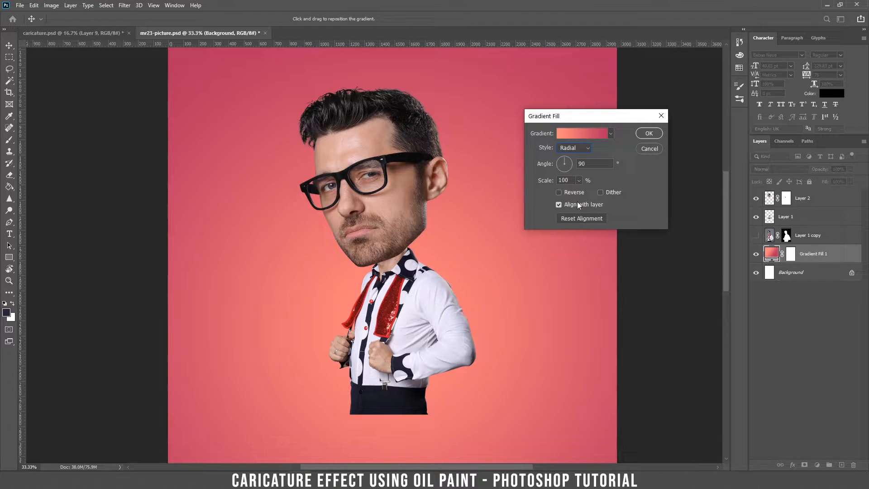
# Step: Shift the gradient midpoint slightly right and apply the radial coral-to-pink fill
pyautogui.click(580, 134)
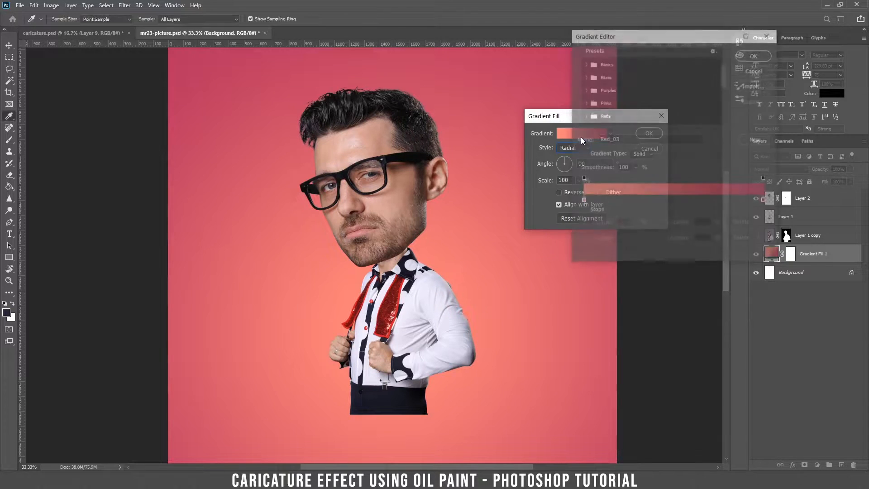
pyautogui.click(583, 201)
pyautogui.click(674, 198)
pyautogui.moveTo(712, 198); pyautogui.dragTo(723, 201)
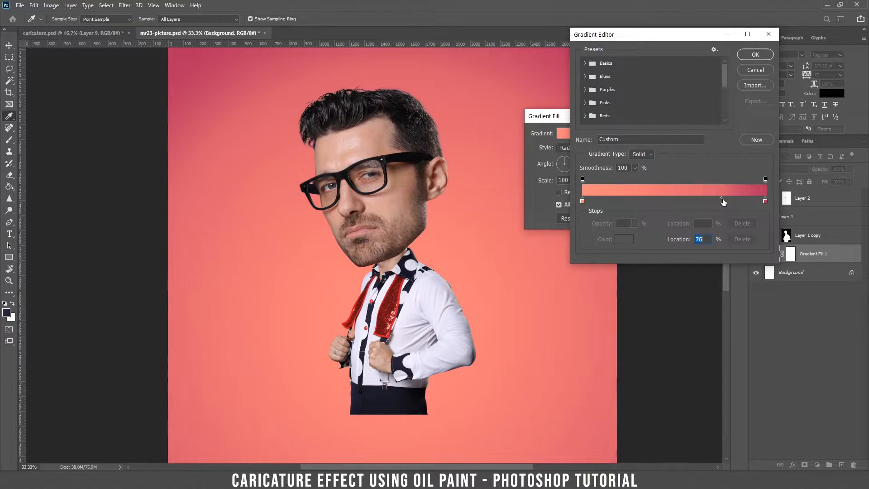
pyautogui.click(755, 55)
pyautogui.click(639, 132)
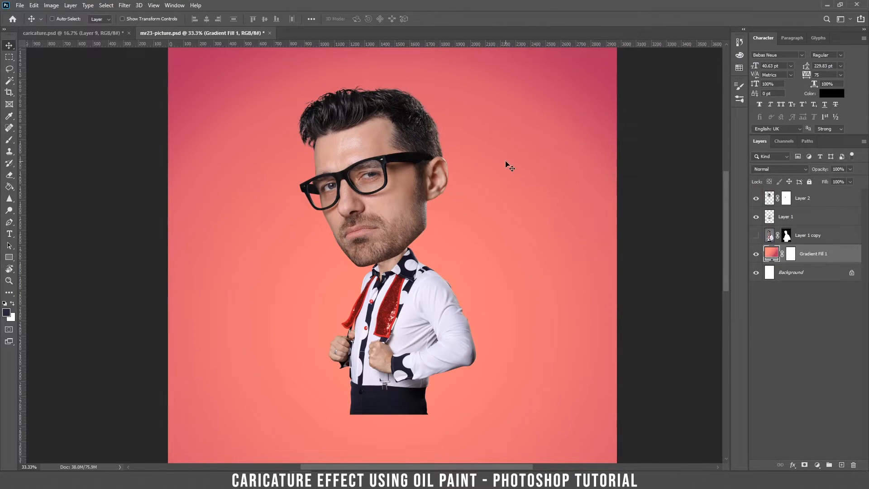
pyautogui.hotkey('ctrl', '-')
pyautogui.hotkey('ctrl', '-')
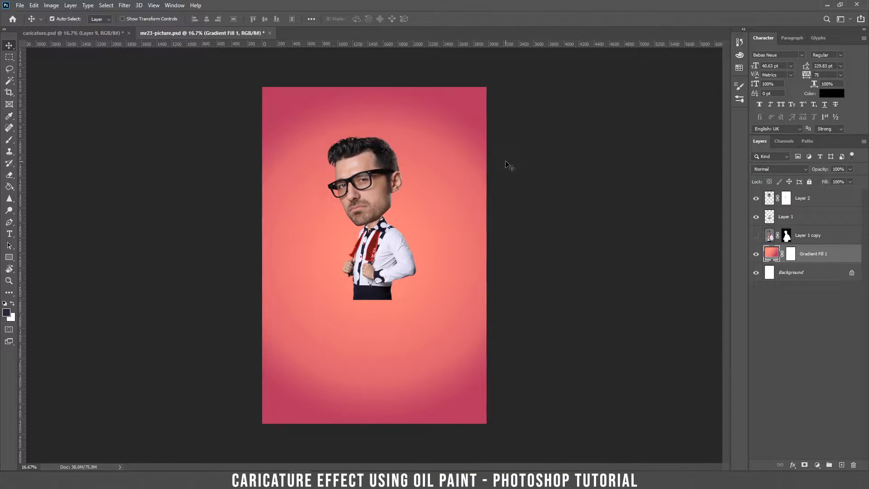
pyautogui.hotkey('ctrl', '+')
pyautogui.hotkey('ctrl', '+')
pyautogui.hotkey('ctrl', '+')
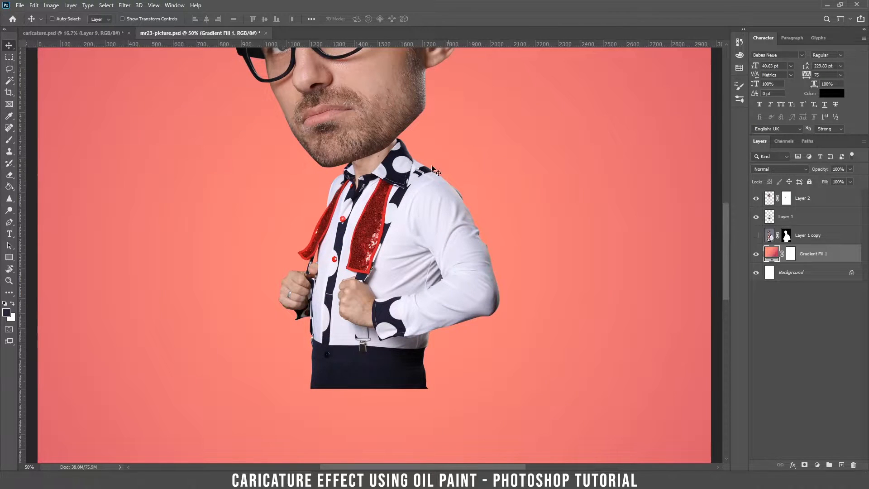
# Step: Duplicate the head layer Layer 2 with Ctrl+J and hide the original
pyautogui.moveTo(388, 132); pyautogui.dragTo(406, 274)
pyautogui.moveTo(384, 162); pyautogui.dragTo(394, 212)
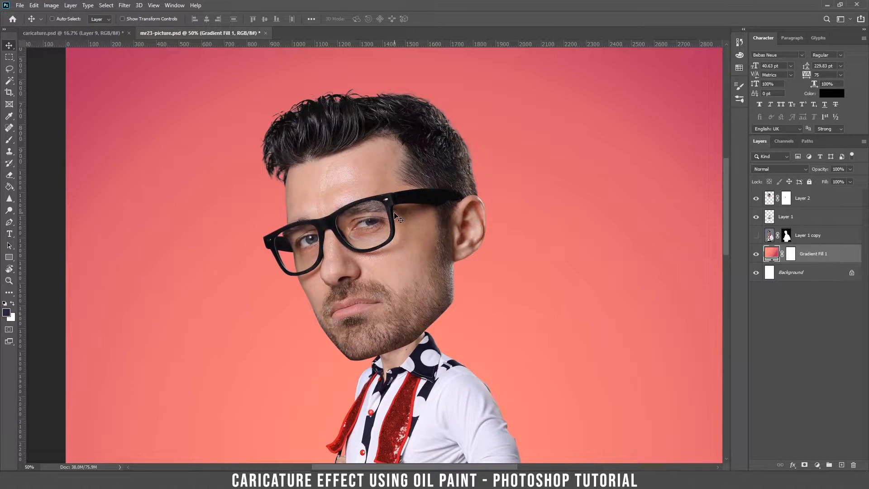
pyautogui.click(824, 201)
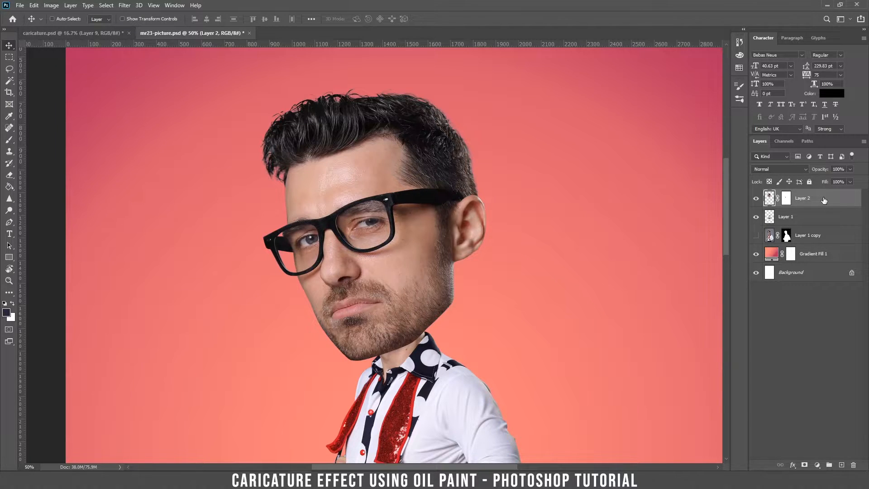
pyautogui.hotkey('ctrl', 'j')
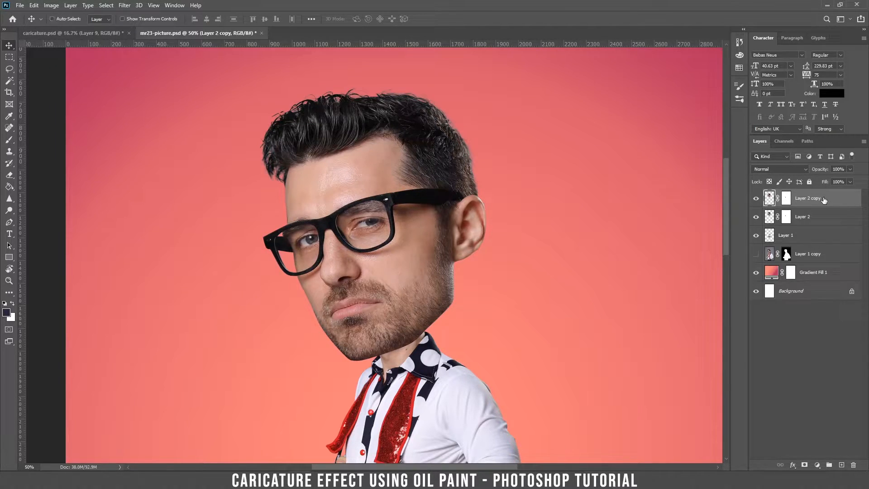
pyautogui.rightClick(772, 220)
pyautogui.click(822, 216)
pyautogui.rightClick(770, 217)
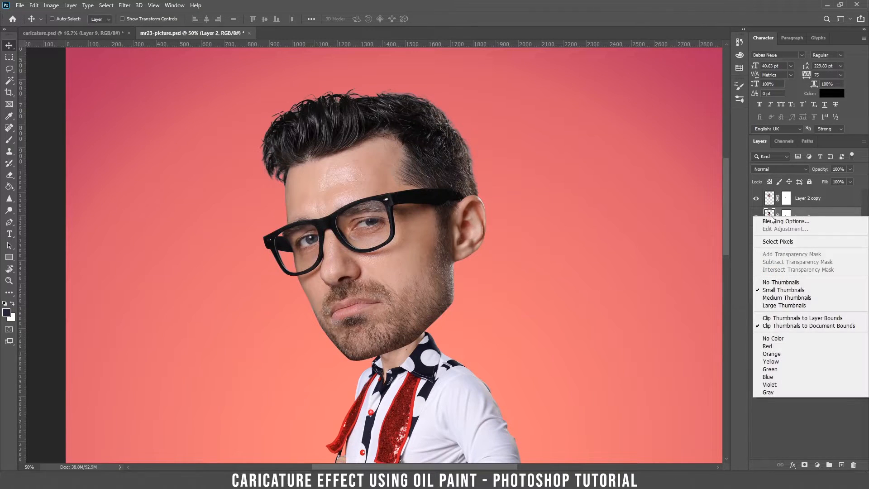
pyautogui.click(824, 212)
pyautogui.rightClick(827, 209)
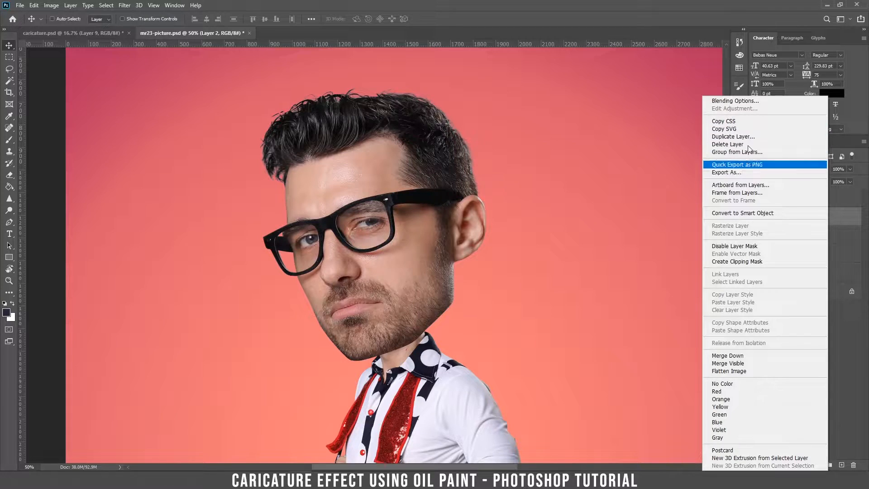
pyautogui.click(369, 220)
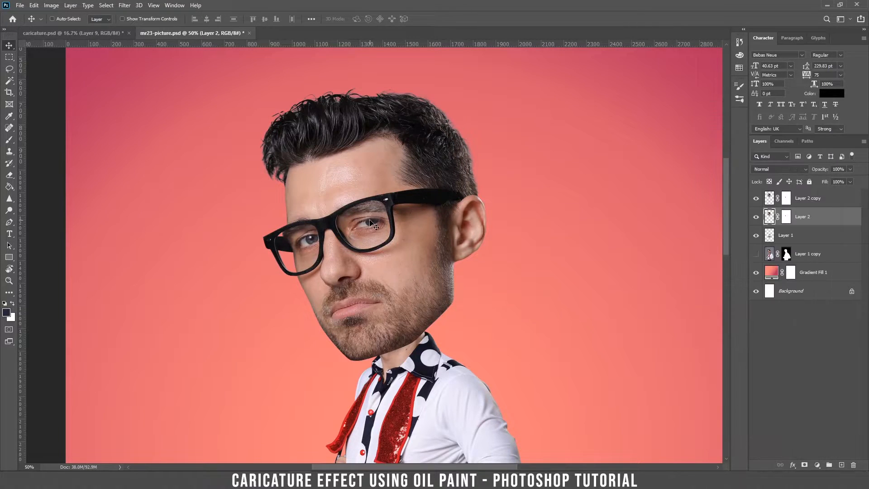
pyautogui.click(756, 217)
# Step: Rename both the original head layer and its copy to 'big head'
pyautogui.doubleClick(806, 217)
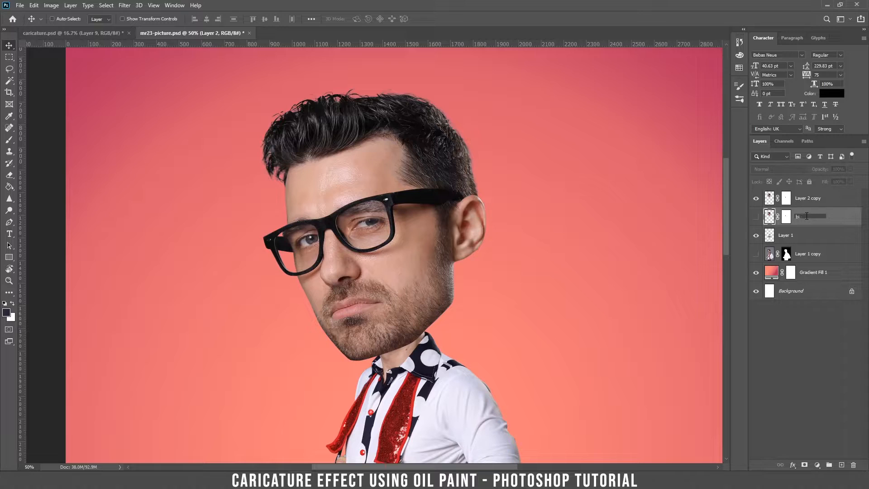
pyautogui.press('Return')
pyautogui.doubleClick(802, 199)
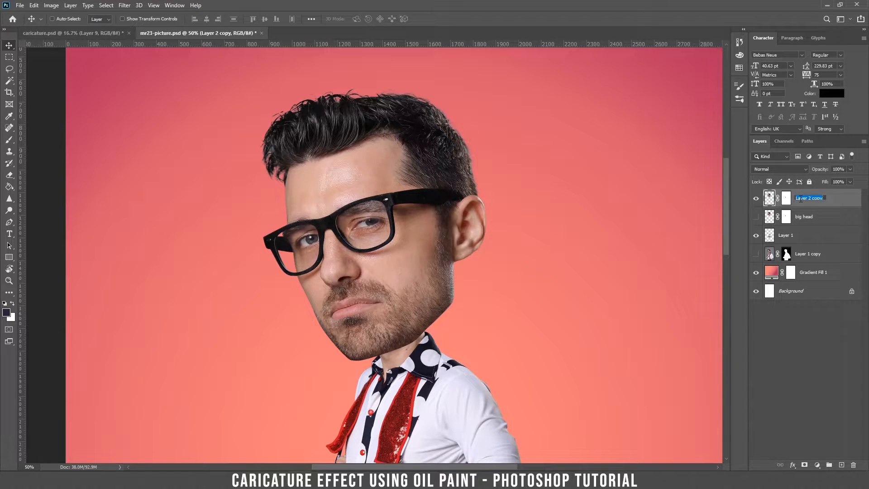
pyautogui.write('big head')
pyautogui.press('Return')
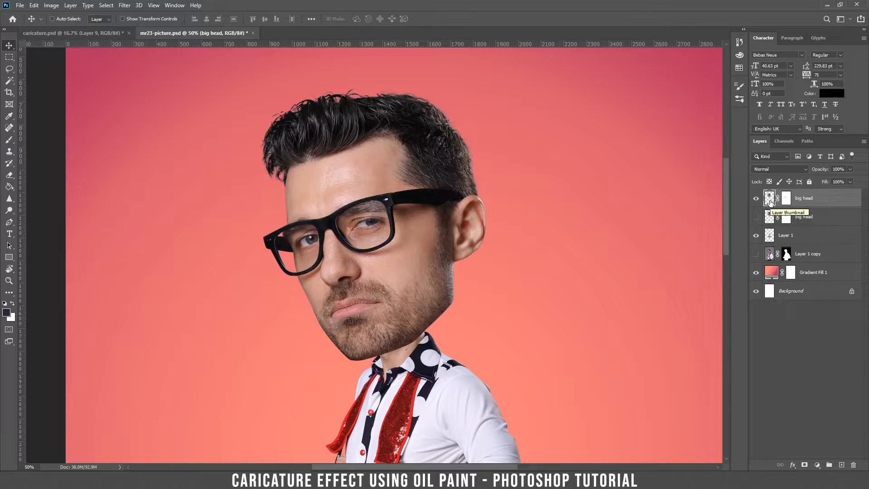
# Step: Apply Oil Paint to the top big head layer at Stylization 6.8, Cleanliness 6.1, Scale 4.0
pyautogui.click(125, 6)
pyautogui.moveTo(156, 169)
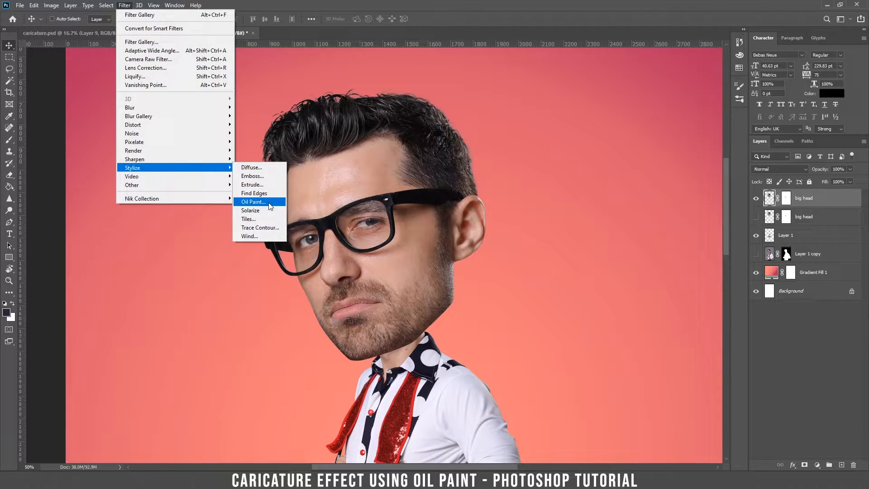
pyautogui.click(254, 201)
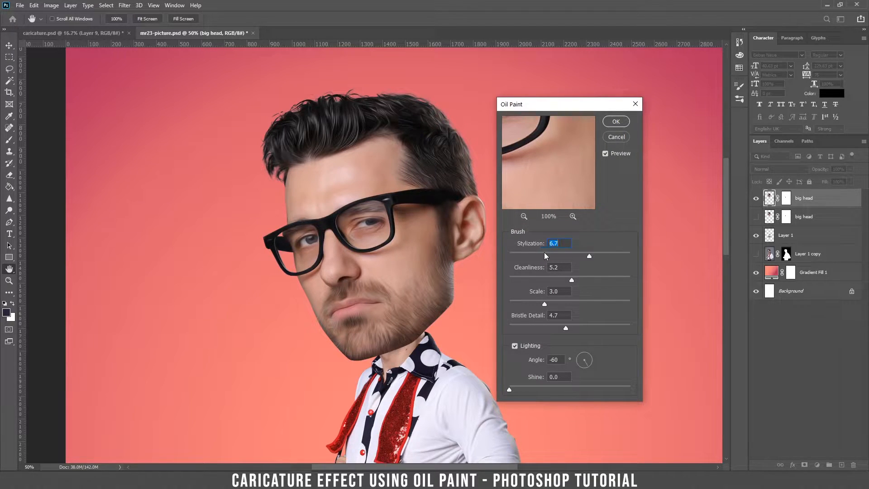
pyautogui.moveTo(547, 252)
pyautogui.mouseDown()
pyautogui.moveTo(588, 252)
pyautogui.moveTo(549, 253)
pyautogui.mouseUp()
pyautogui.click(606, 154)
pyautogui.moveTo(541, 279); pyautogui.dragTo(582, 277)
pyautogui.click(579, 254)
pyautogui.click(558, 300)
pyautogui.click(591, 253)
pyautogui.click(617, 123)
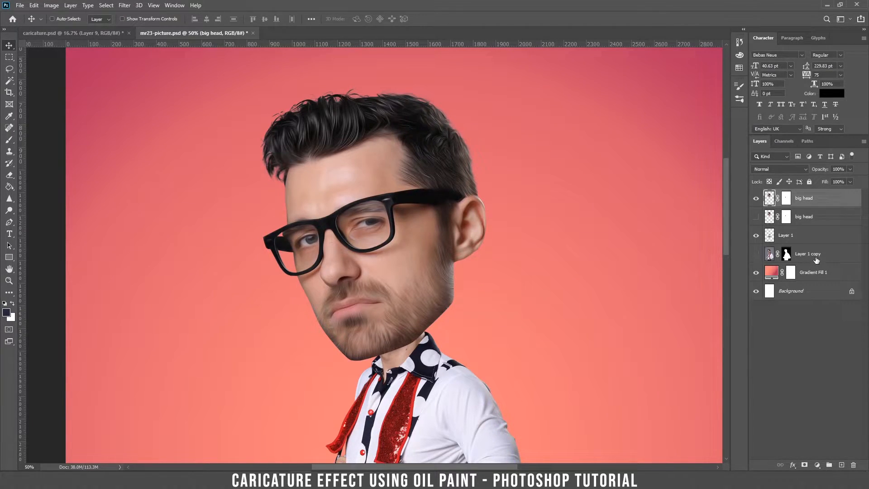
# Step: Rename Layer 1, which holds the figure, to 'body'
pyautogui.click(800, 238)
pyautogui.doubleClick(786, 238)
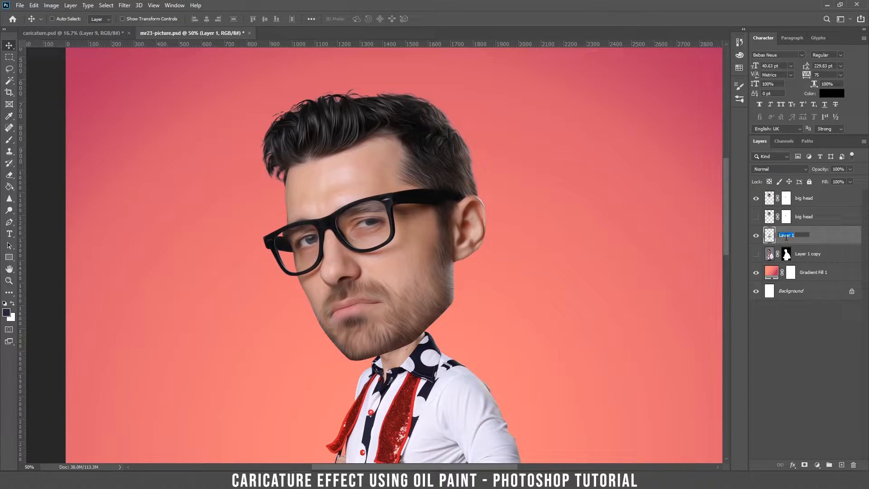
pyautogui.write('body')
pyautogui.press('Return')
pyautogui.click(756, 235)
pyautogui.click(755, 235)
# Step: Duplicate the body layer and hide the resulting 'body copy' layer
pyautogui.rightClick(798, 238)
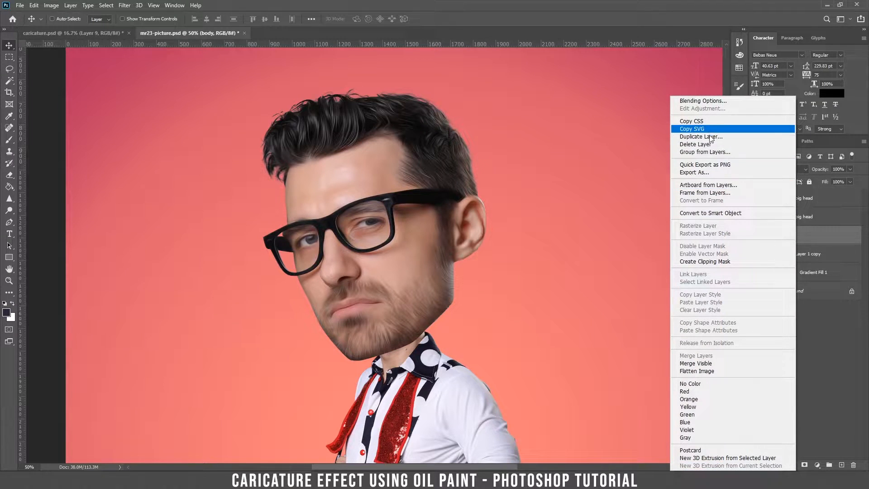
pyautogui.click(774, 137)
pyautogui.click(507, 134)
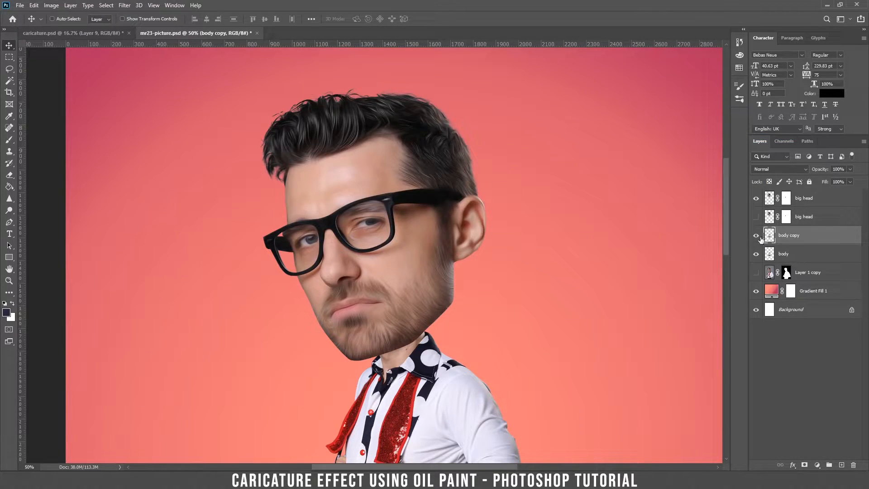
pyautogui.click(757, 236)
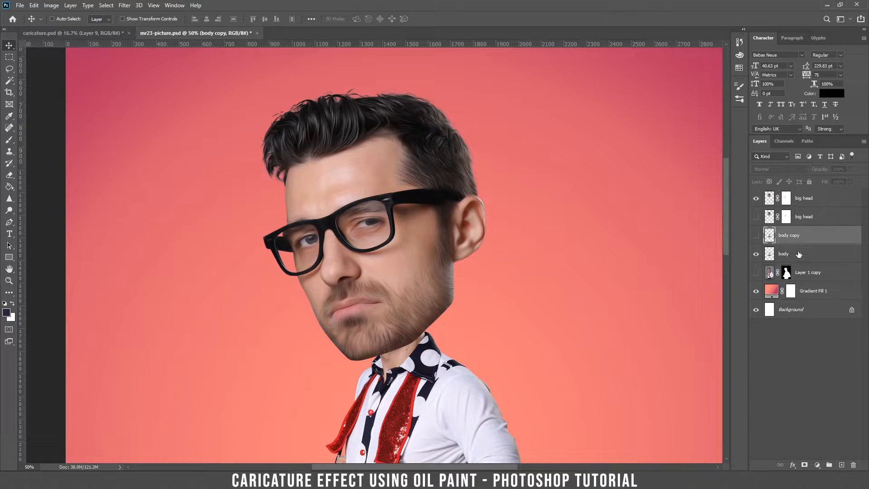
pyautogui.click(795, 254)
pyautogui.scroll(-8, 458, 340)
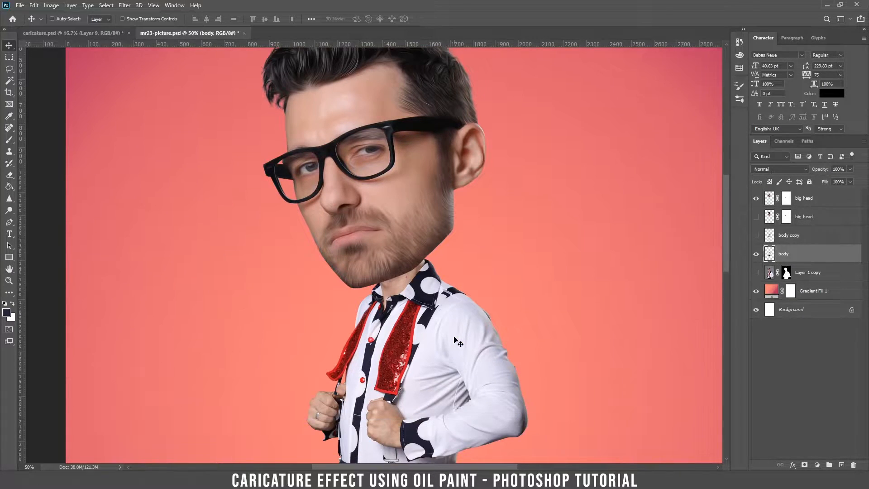
pyautogui.scroll(3, 434, 306)
# Step: Apply the Oil Paint filter to the body layer with the same settings
pyautogui.click(123, 5)
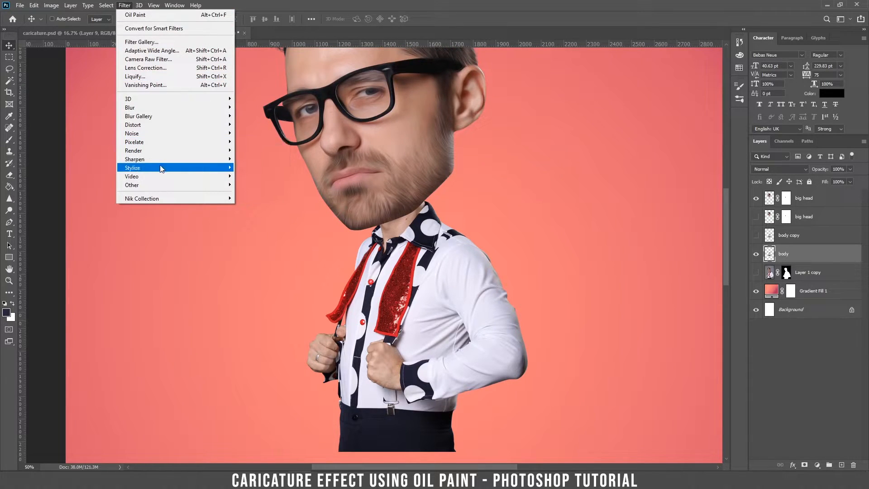
pyautogui.moveTo(161, 169)
pyautogui.click(256, 202)
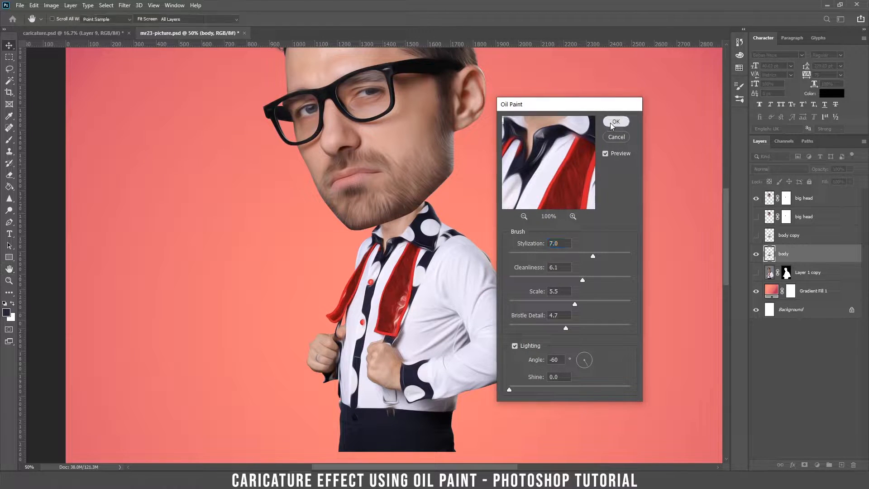
pyautogui.click(614, 121)
# Step: Pan to show the top of the hair and make the top big head layer active
pyautogui.scroll(3, 445, 217)
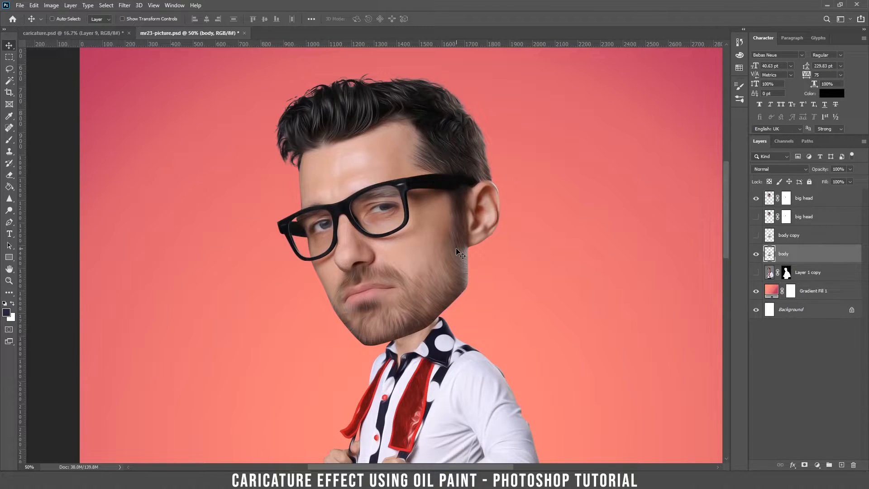
pyautogui.hotkey('ctrl', '+')
pyautogui.hotkey('ctrl', '+')
pyautogui.hotkey('ctrl', '+')
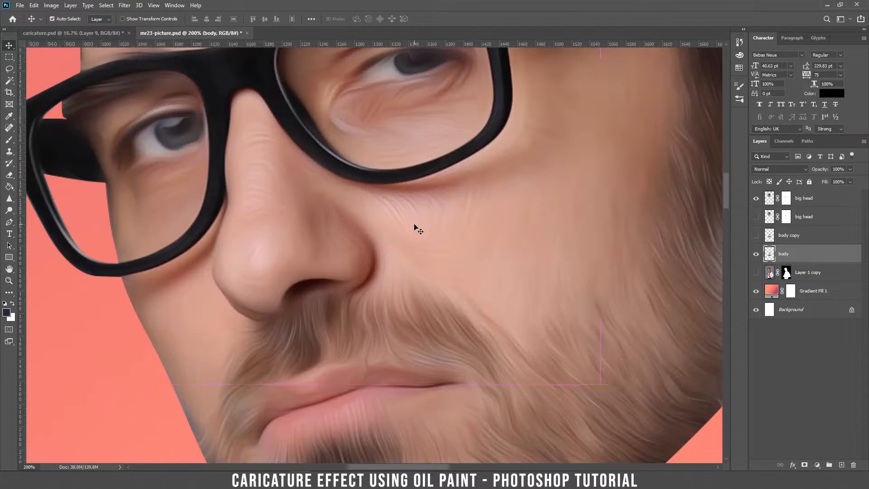
pyautogui.hotkey('ctrl', '-')
pyautogui.hotkey('ctrl', '-')
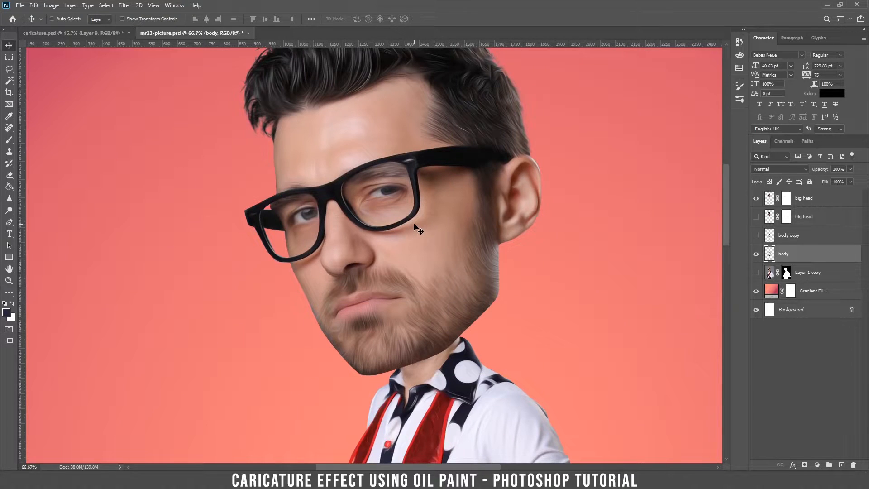
pyautogui.moveTo(474, 306); pyautogui.dragTo(466, 330)
pyautogui.moveTo(447, 213); pyautogui.dragTo(454, 247)
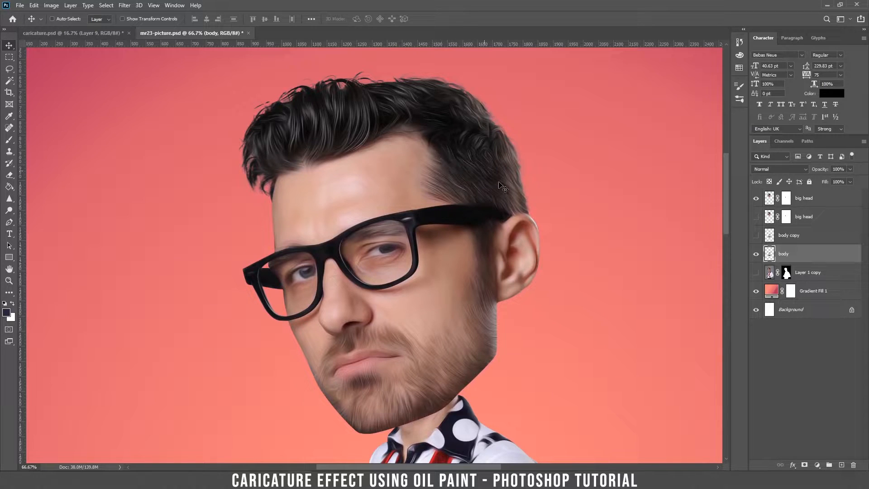
pyautogui.click(834, 201)
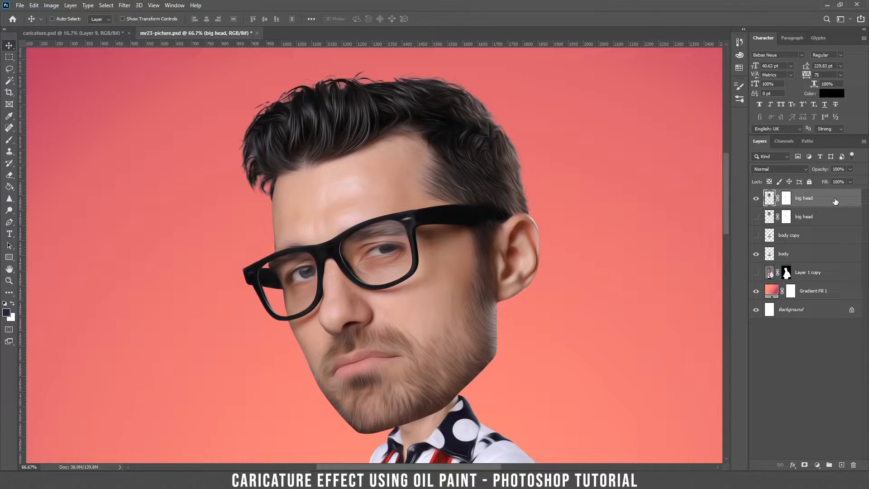
# Step: Add an Inner Shadow to big head, dragging its angle and distance and enlarging the size
pyautogui.doubleClick(835, 202)
pyautogui.moveTo(602, 255); pyautogui.dragTo(633, 236)
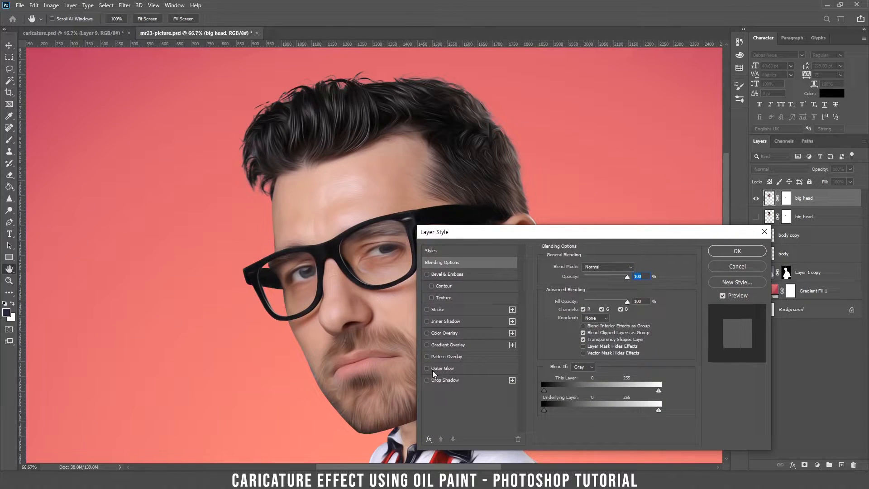
pyautogui.click(441, 321)
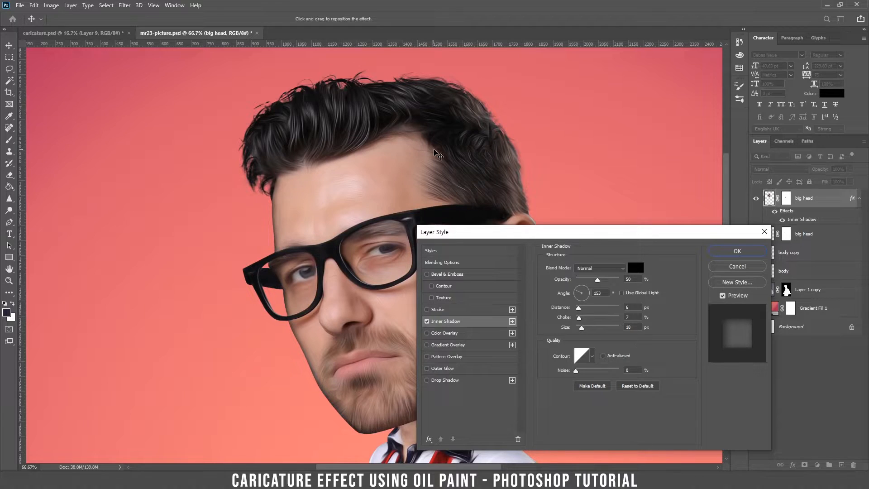
pyautogui.moveTo(439, 149); pyautogui.dragTo(422, 143)
pyautogui.moveTo(488, 236); pyautogui.dragTo(622, 143)
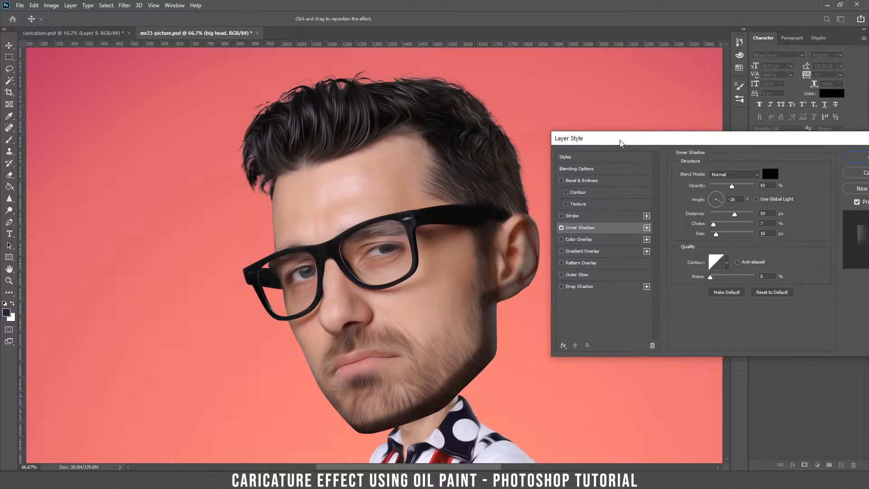
pyautogui.hotkey('ctrl', '-')
pyautogui.hotkey('ctrl', '-')
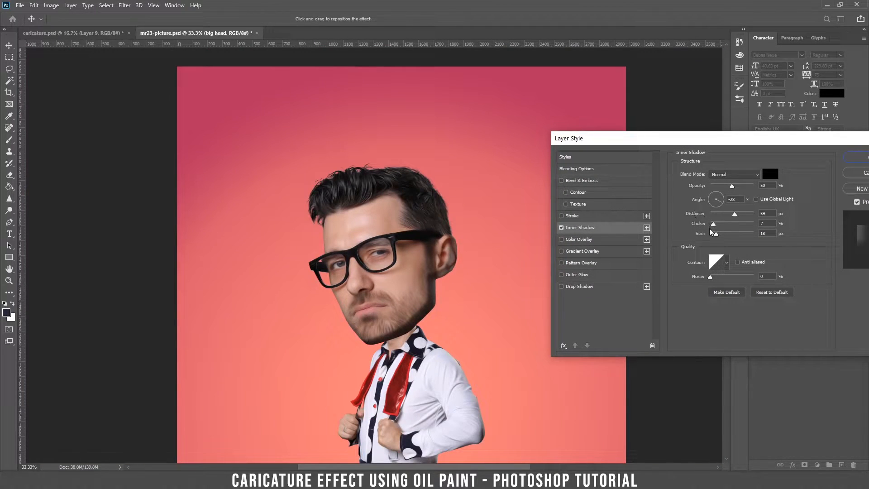
pyautogui.moveTo(716, 235); pyautogui.dragTo(722, 236)
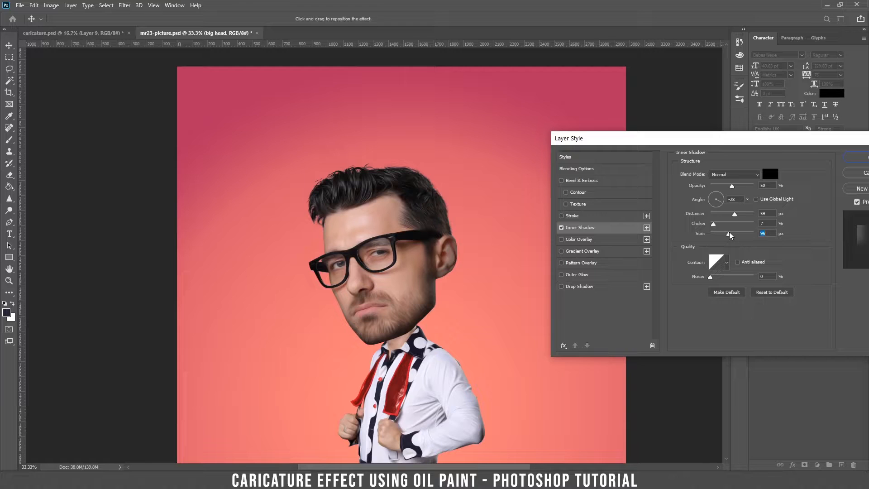
pyautogui.moveTo(735, 214); pyautogui.dragTo(732, 216)
pyautogui.moveTo(759, 142); pyautogui.dragTo(697, 121)
# Step: Compare the shadow on and off, refine its offset, and apply it at size 109 px
pyautogui.click(499, 207)
pyautogui.click(499, 208)
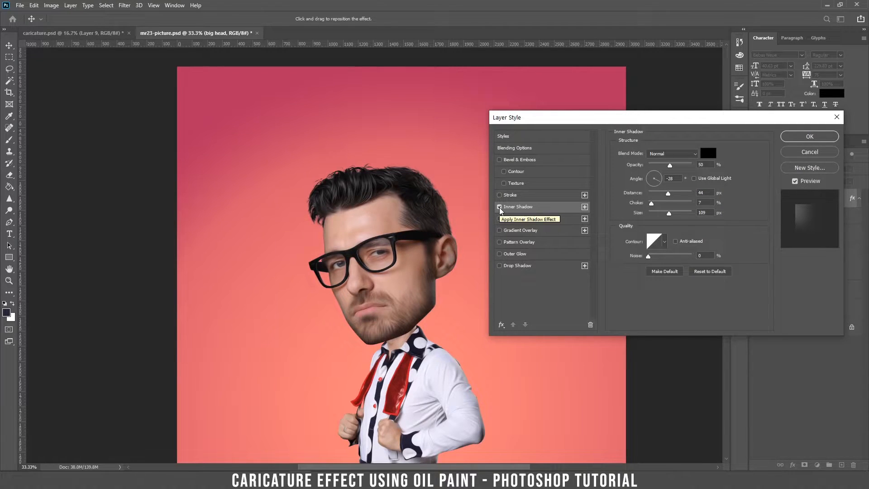
pyautogui.click(499, 208)
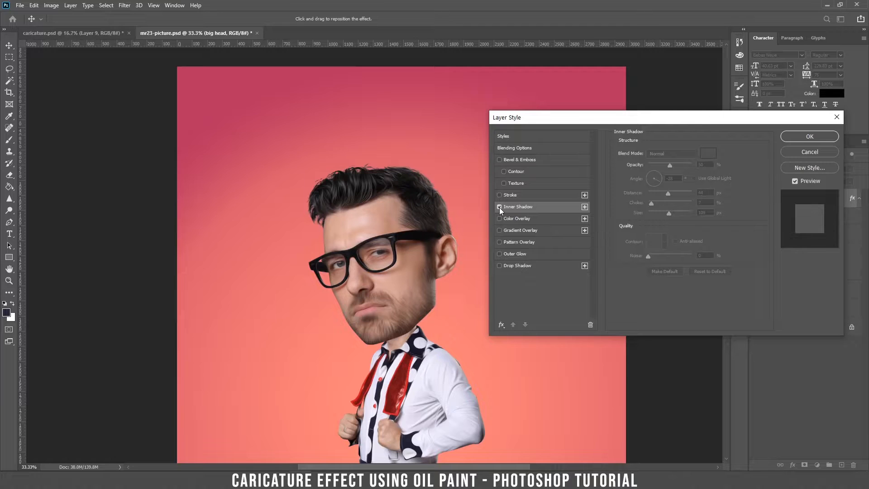
pyautogui.click(499, 207)
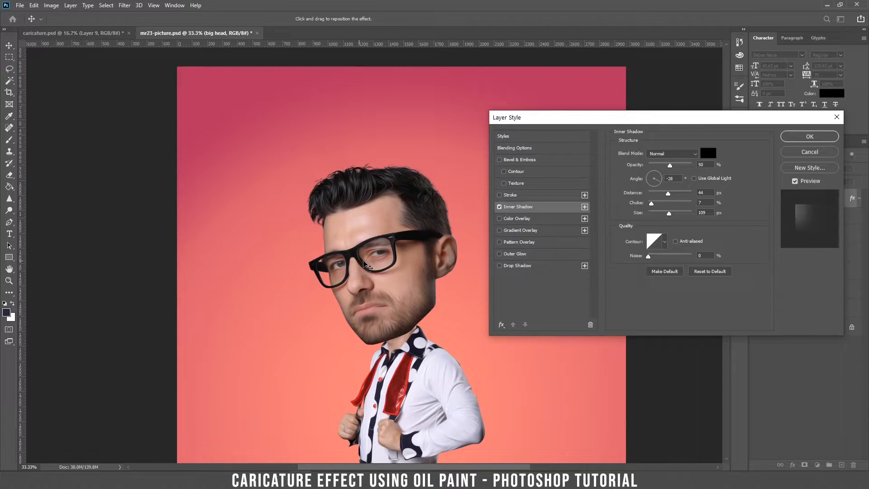
pyautogui.moveTo(401, 246)
pyautogui.mouseDown()
pyautogui.moveTo(390, 242)
pyautogui.moveTo(394, 248)
pyautogui.mouseUp()
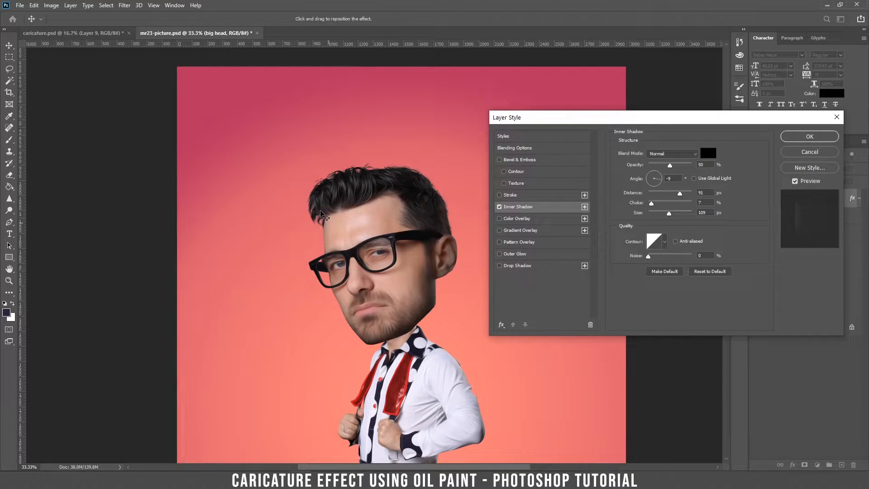
pyautogui.click(809, 136)
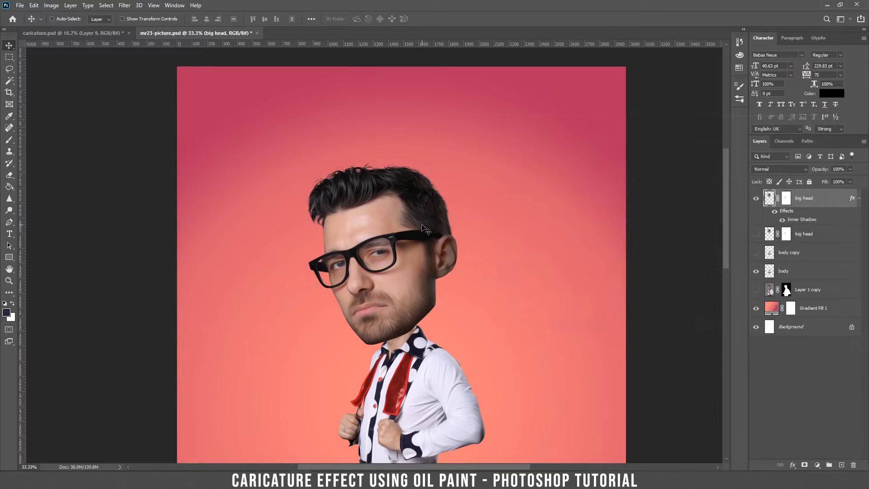
pyautogui.click(775, 212)
pyautogui.scroll(-5, 471, 362)
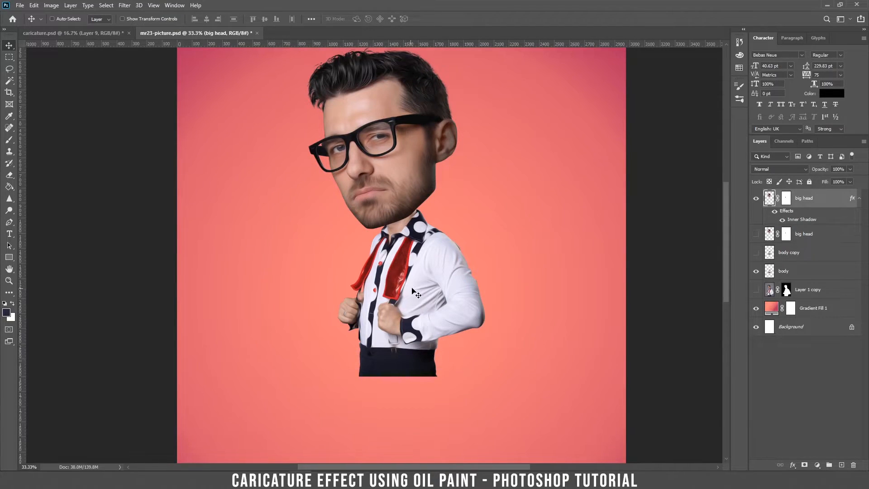
# Step: Give the body layer an Inner Shadow, then zoom to 100% on the chin and collar
pyautogui.doubleClick(824, 271)
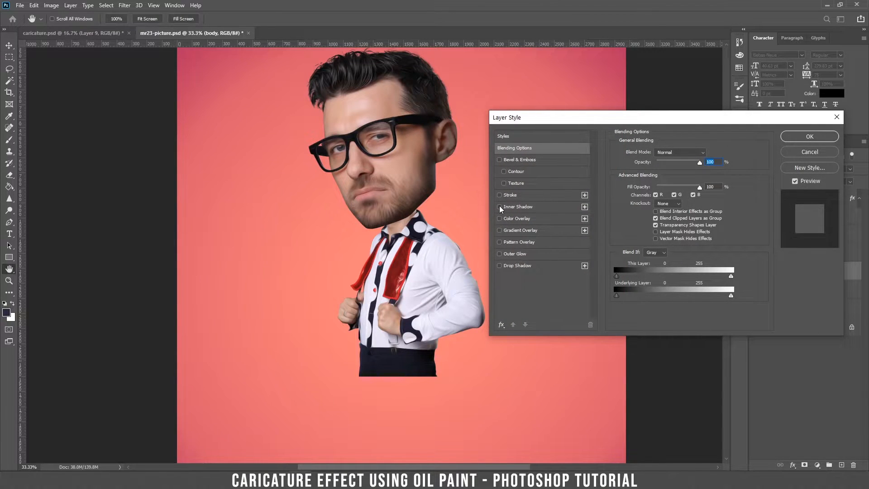
pyautogui.click(500, 207)
pyautogui.click(519, 207)
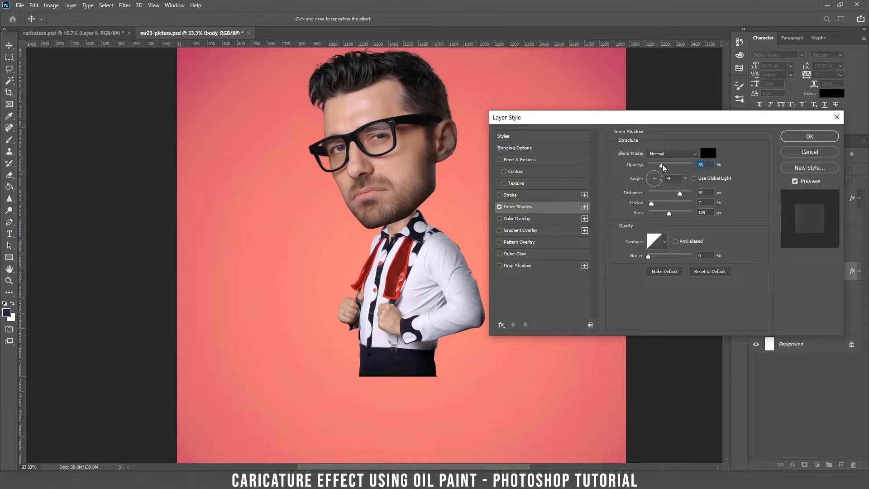
pyautogui.click(815, 136)
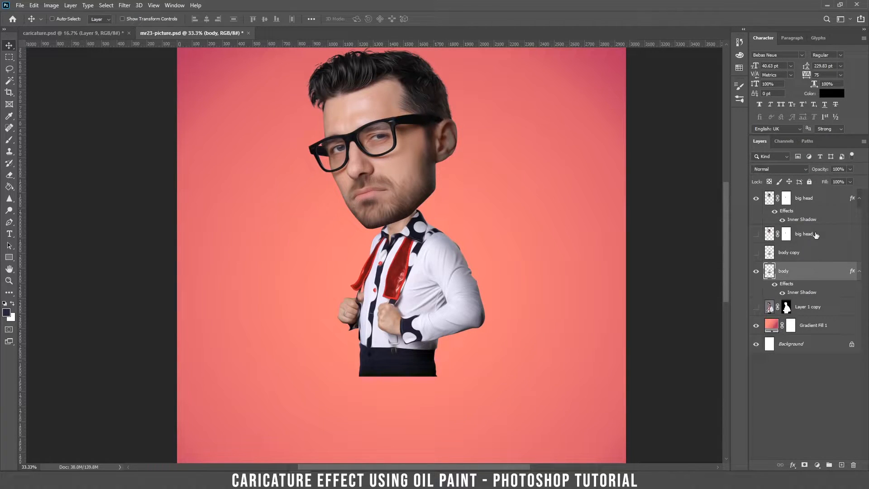
pyautogui.hotkey('ctrl', '+')
pyautogui.hotkey('ctrl', '+')
pyautogui.hotkey('ctrl', '+')
pyautogui.moveTo(443, 186); pyautogui.dragTo(388, 217)
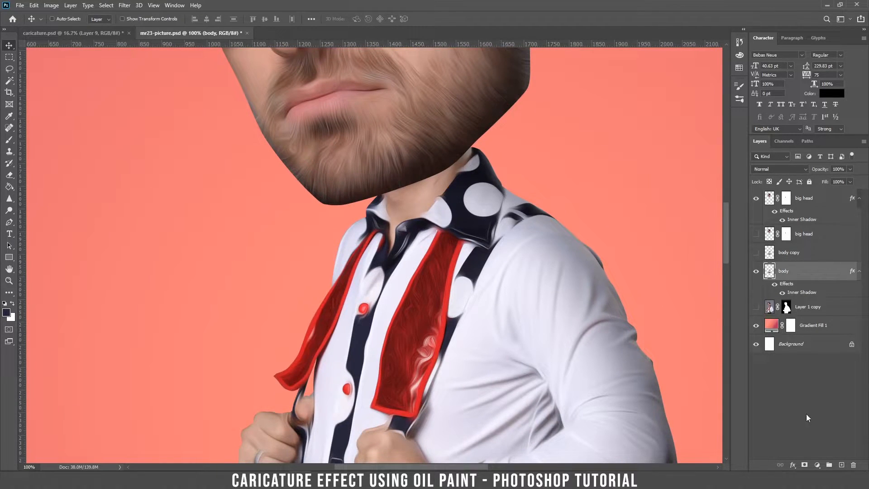
# Step: On a new layer clipped to the body selection, paint a soft 29%-flow shadow under the chin
pyautogui.click(842, 465)
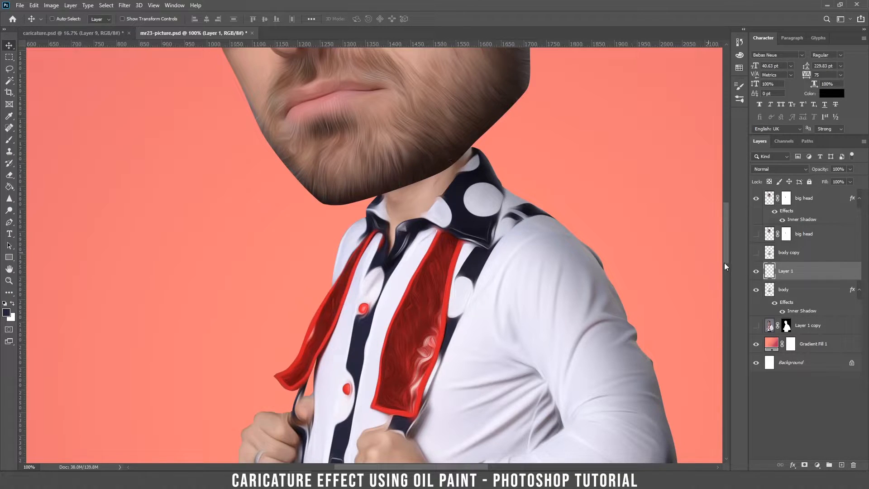
pyautogui.press('ctrl')
pyautogui.keyDown('ctrl'); pyautogui.click(768, 294); pyautogui.keyUp('ctrl')
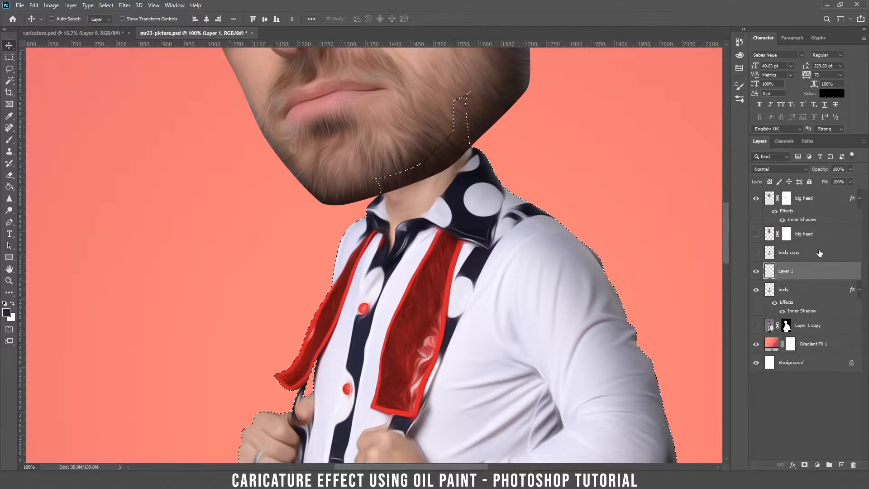
pyautogui.press('b')
pyautogui.rightClick(145, 223)
pyautogui.rightClick(454, 145)
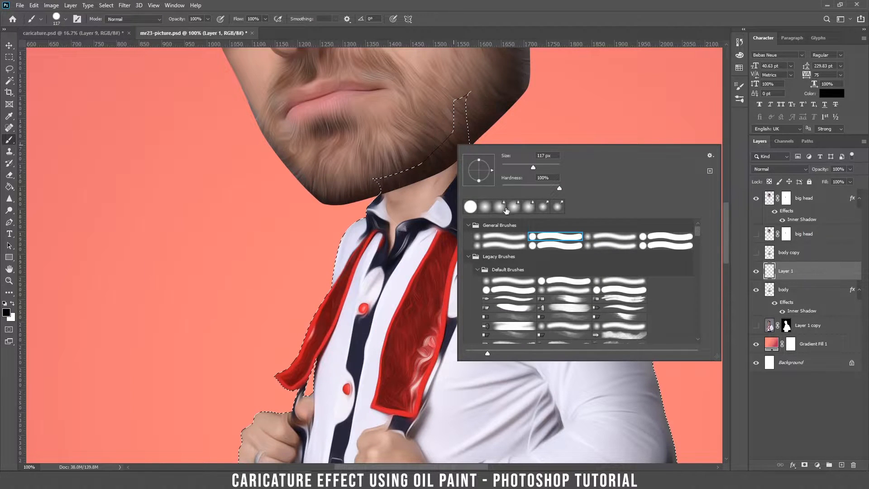
pyautogui.click(483, 210)
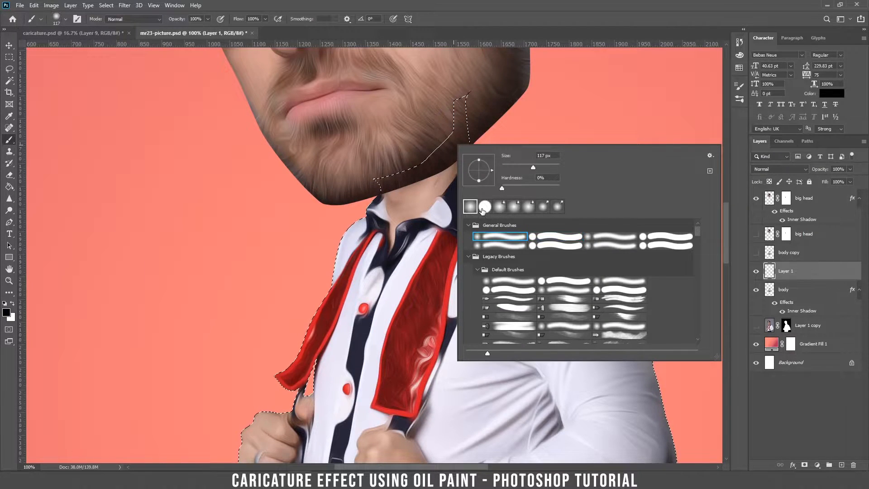
pyautogui.click(247, 3)
pyautogui.moveTo(265, 19); pyautogui.dragTo(241, 27)
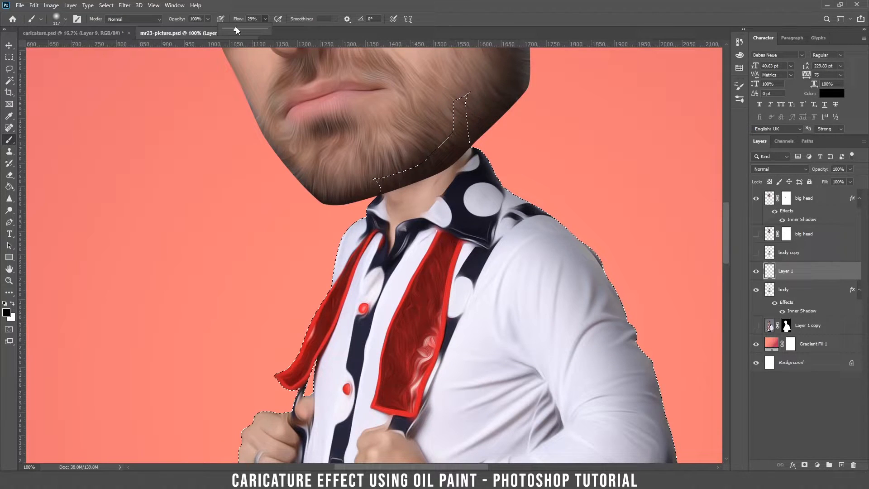
pyautogui.click(463, 122)
pyautogui.moveTo(463, 138)
pyautogui.mouseDown()
pyautogui.moveTo(387, 216)
pyautogui.moveTo(346, 241)
pyautogui.moveTo(356, 231)
pyautogui.moveTo(331, 270)
pyautogui.moveTo(438, 167)
pyautogui.moveTo(471, 178)
pyautogui.moveTo(506, 173)
pyautogui.moveTo(509, 190)
pyautogui.moveTo(474, 189)
pyautogui.moveTo(381, 233)
pyautogui.moveTo(315, 293)
pyautogui.moveTo(454, 211)
pyautogui.moveTo(483, 168)
pyautogui.moveTo(470, 150)
pyautogui.moveTo(421, 205)
pyautogui.moveTo(469, 169)
pyautogui.moveTo(518, 192)
pyautogui.moveTo(552, 166)
pyautogui.mouseUp()
# Step: Set the neck shadow layer's opacity to 34%
pyautogui.press('v')
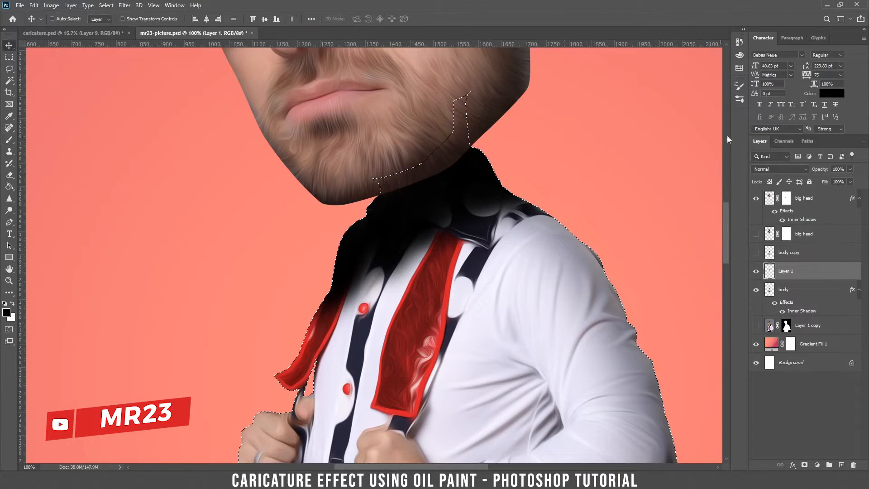
pyautogui.click(850, 169)
pyautogui.click(819, 177)
pyautogui.moveTo(824, 181); pyautogui.dragTo(828, 182)
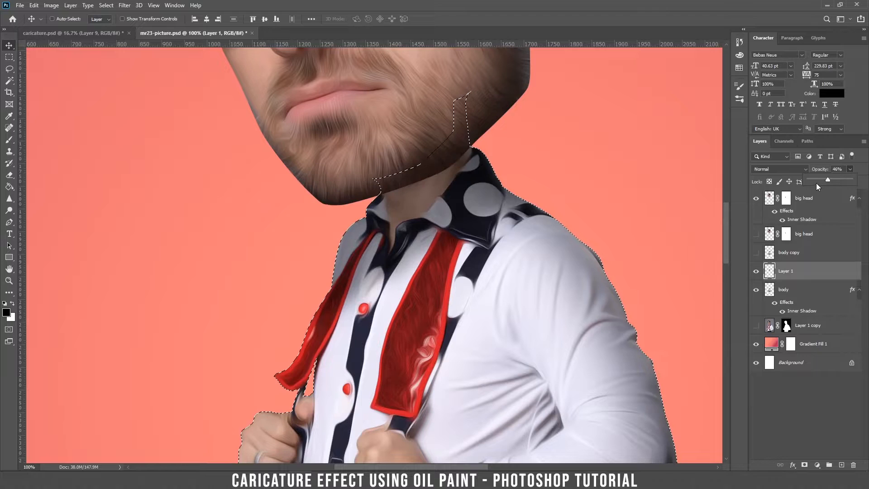
pyautogui.moveTo(820, 178); pyautogui.dragTo(828, 177)
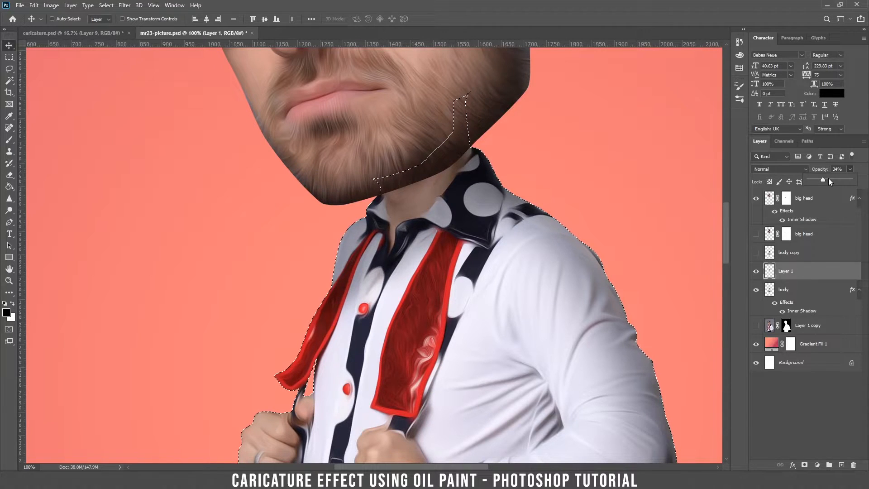
pyautogui.click(812, 280)
# Step: On another new layer, paint a shadow along the jawline with a 62 px soft brush
pyautogui.click(843, 465)
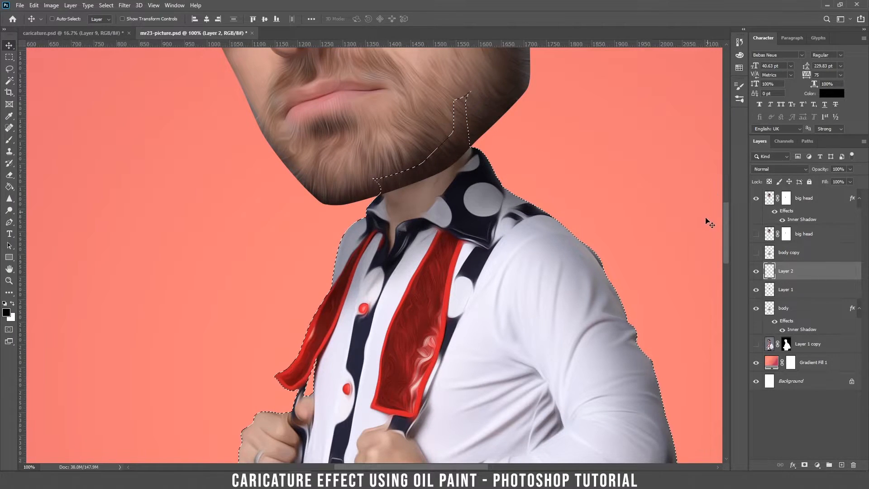
pyautogui.press('b')
pyautogui.rightClick(421, 172)
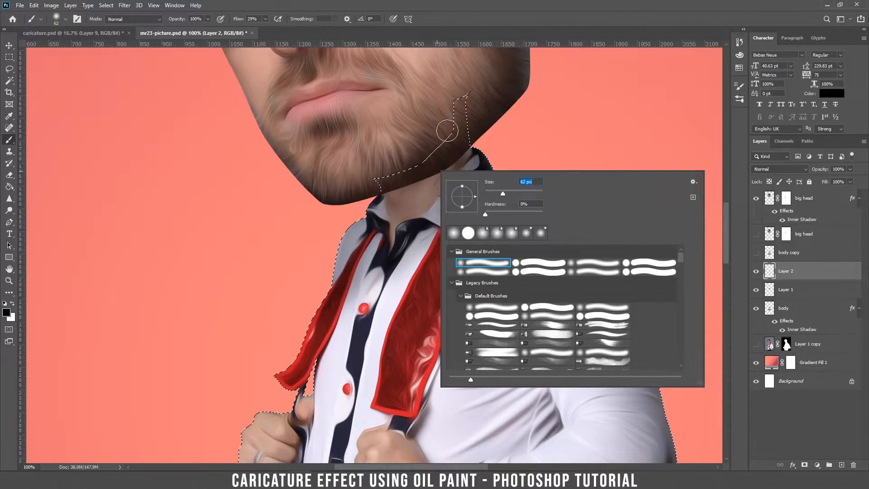
pyautogui.click(464, 147)
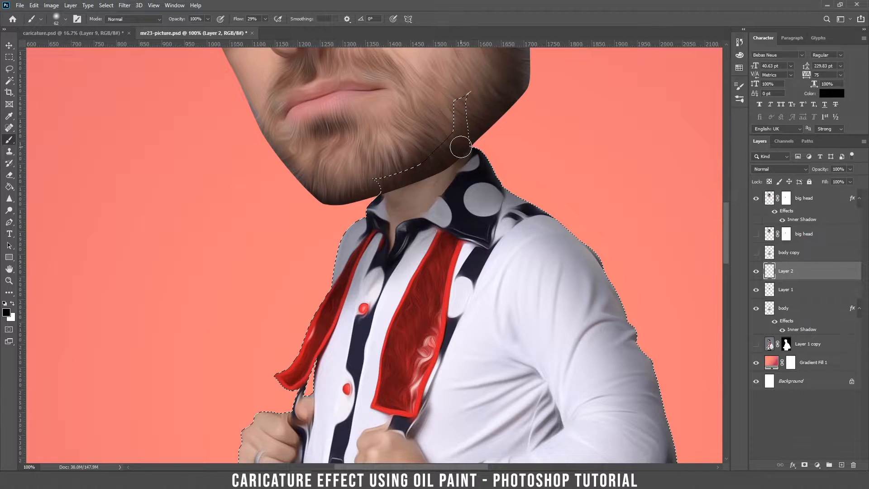
pyautogui.moveTo(455, 153)
pyautogui.mouseDown()
pyautogui.moveTo(384, 183)
pyautogui.moveTo(466, 143)
pyautogui.moveTo(380, 189)
pyautogui.moveTo(396, 180)
pyautogui.moveTo(391, 187)
pyautogui.moveTo(427, 169)
pyautogui.moveTo(362, 191)
pyautogui.moveTo(472, 136)
pyautogui.moveTo(385, 186)
pyautogui.mouseUp()
pyautogui.press('v')
# Step: Lower Layer 2's opacity to 63% and clear the body selection
pyautogui.click(786, 169)
pyautogui.click(786, 176)
pyautogui.moveTo(850, 169)
pyautogui.mouseDown()
pyautogui.moveTo(824, 178)
pyautogui.moveTo(836, 178)
pyautogui.mouseUp()
pyautogui.hotkey('ctrl', '-')
pyautogui.hotkey('ctrl', '-')
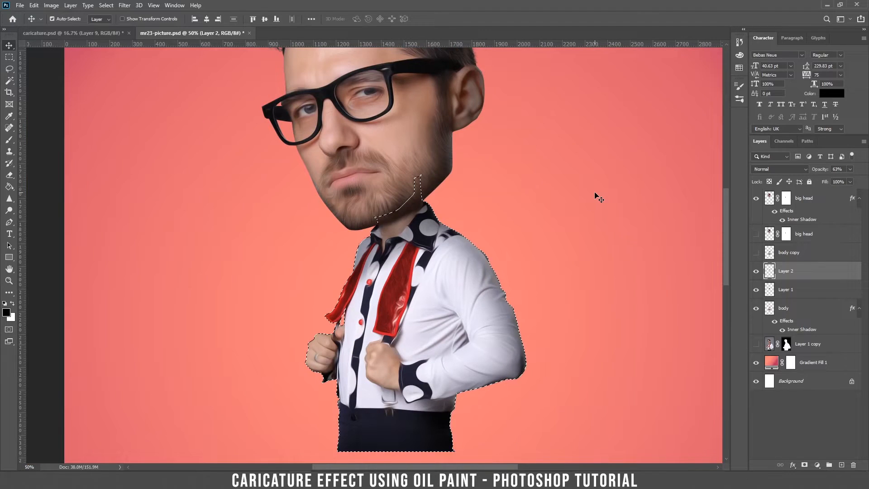
pyautogui.hotkey('ctrl', '-')
pyautogui.hotkey('ctrl', '-')
pyautogui.hotkey('ctrl', '+')
pyautogui.hotkey('ctrl', '+')
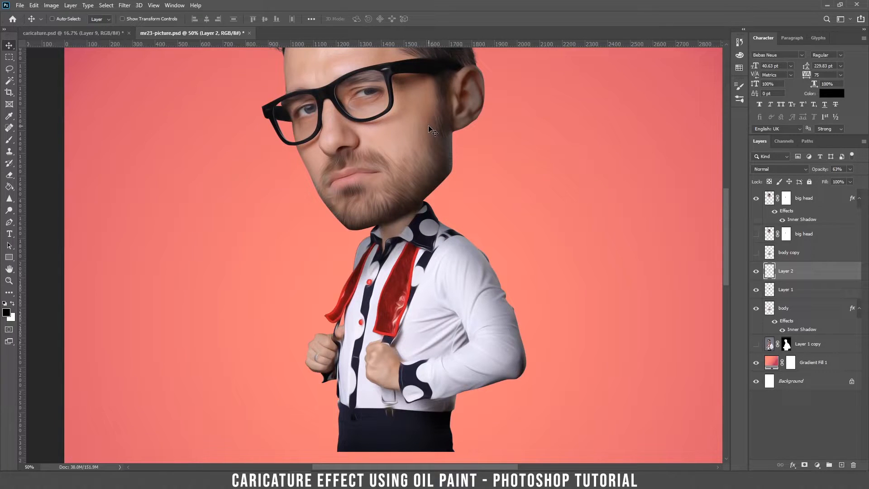
# Step: Zoom out to 25%, select the big head layer, and open the Layer menu
pyautogui.hotkey('ctrl', '-')
pyautogui.hotkey('ctrl', '-')
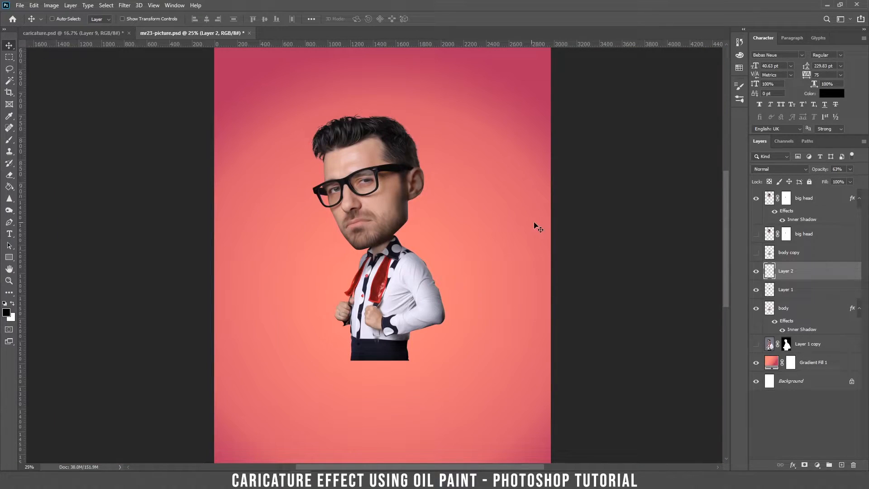
pyautogui.click(815, 201)
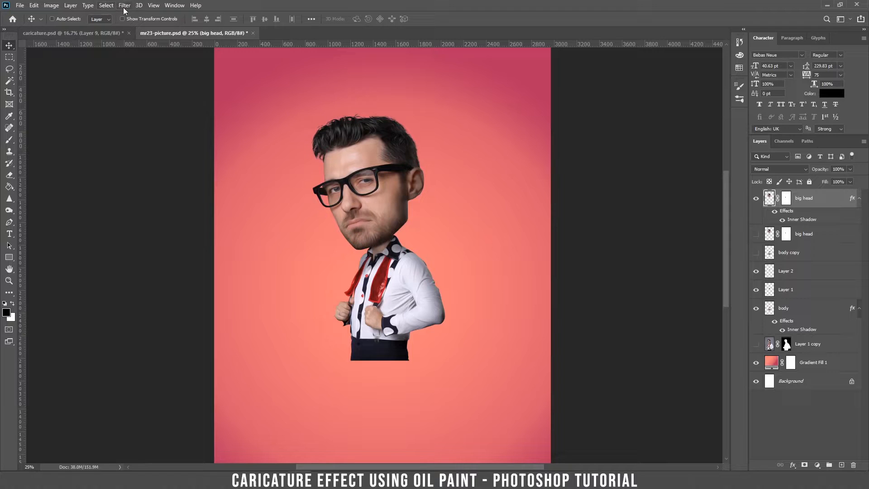
pyautogui.click(71, 6)
# Step: Add a new layer named 'dodge and burn' in Overlay mode, filled with 50% gray
pyautogui.moveTo(81, 16)
pyautogui.click(193, 15)
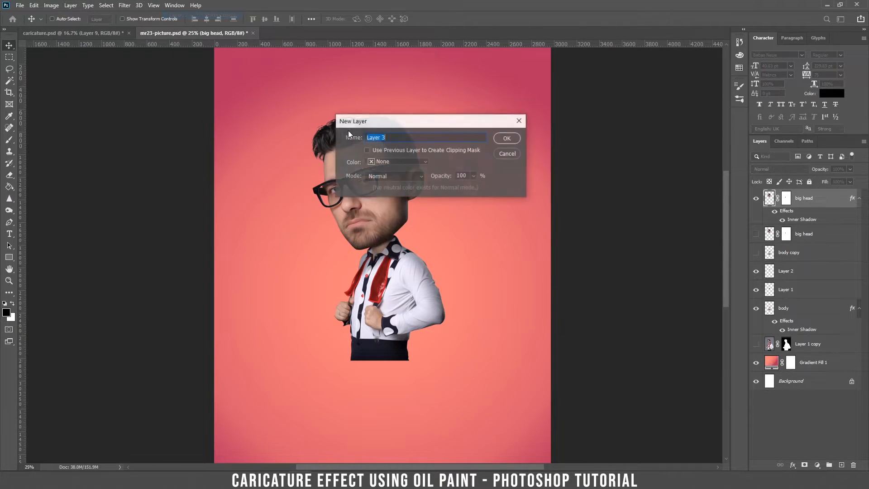
pyautogui.write('dodge and b')
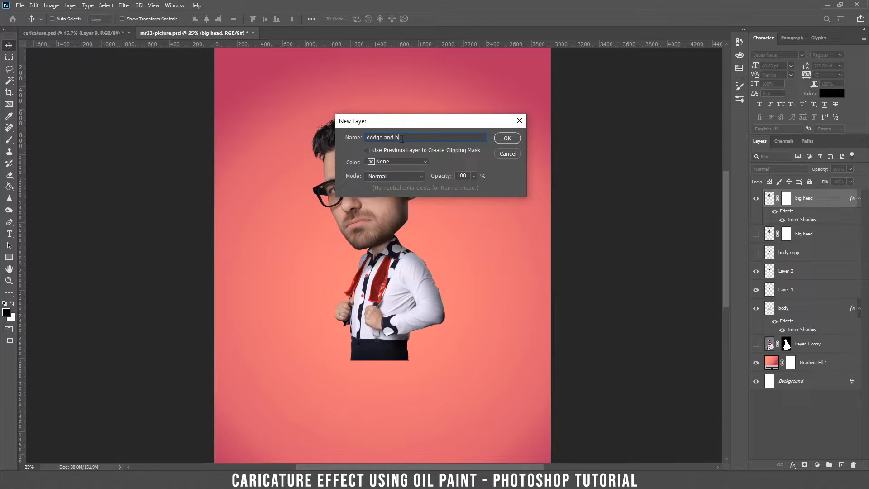
pyautogui.write('urn')
pyautogui.click(380, 177)
pyautogui.click(399, 291)
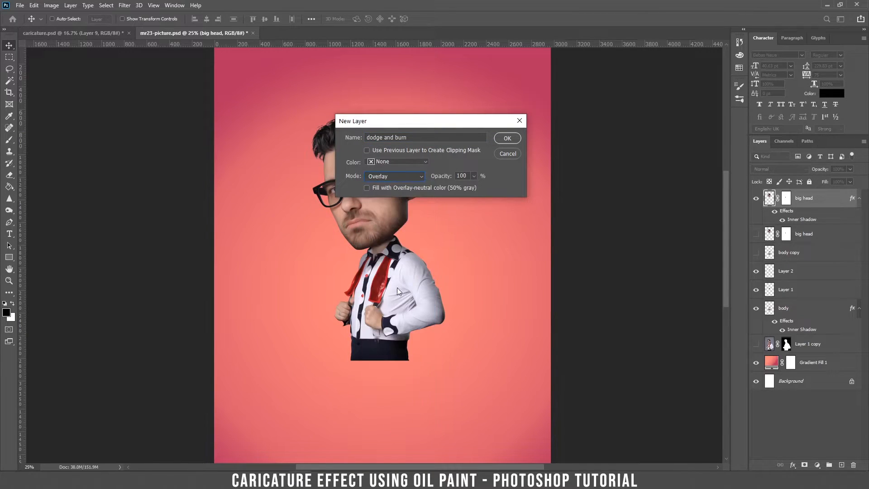
pyautogui.click(508, 138)
pyautogui.hotkey('ctrl', '+')
pyautogui.hotkey('ctrl', '+')
pyautogui.hotkey('ctrl', '+')
pyautogui.moveTo(452, 73); pyautogui.dragTo(417, 208)
# Step: Switch to the Burn Tool at 50% exposure and size the brush over the head
pyautogui.click(9, 210)
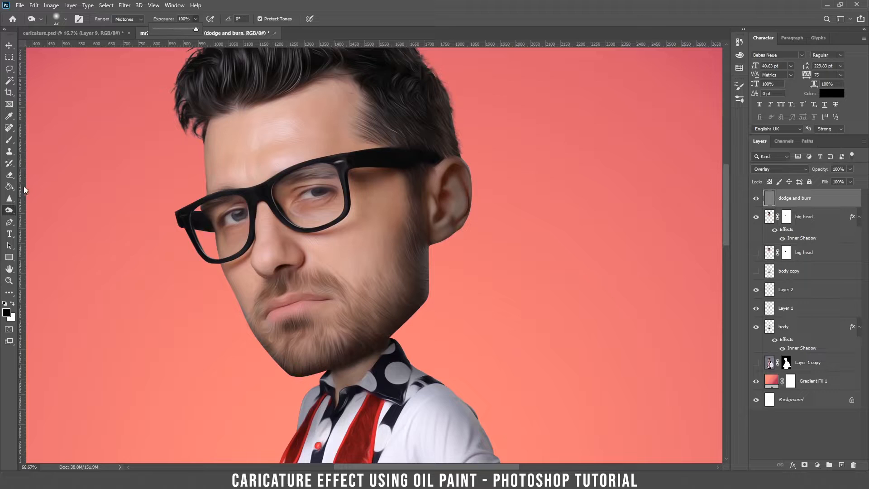
pyautogui.click(9, 213)
pyautogui.click(196, 19)
pyautogui.click(175, 28)
pyautogui.moveTo(287, 108); pyautogui.dragTo(306, 177)
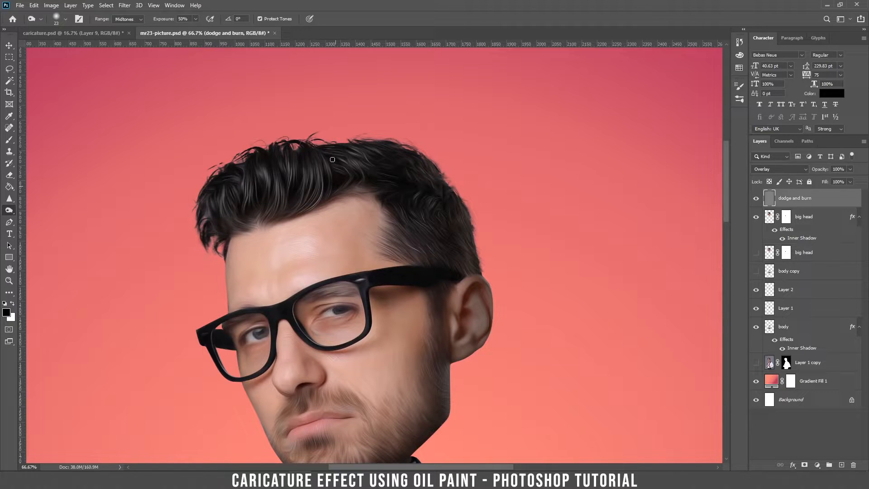
pyautogui.hotkey('ctrl', '+')
pyautogui.hotkey('ctrl', '+')
pyautogui.hotkey('ctrl', '-')
pyautogui.hotkey('ctrl', '-')
pyautogui.hotkey('ctrl', '+')
pyautogui.hotkey('ctrl', '+')
pyautogui.press('[')
pyautogui.press('[')
pyautogui.hotkey('ctrl', '-')
pyautogui.hotkey('ctrl', '-')
pyautogui.press(']')
# Step: Load the big head layer's outline as a selection, undoing a trial rim stroke
pyautogui.keyDown('ctrl'); pyautogui.click(771, 218); pyautogui.keyUp('ctrl')
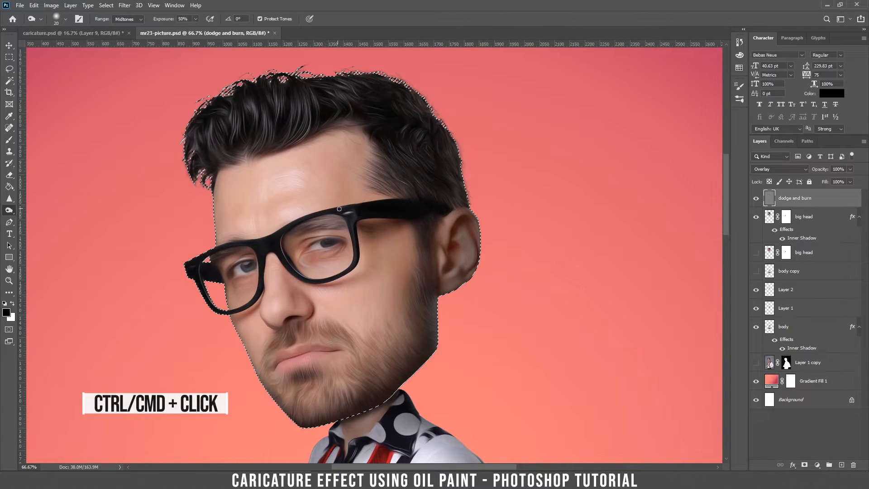
pyautogui.hotkey('ctrl', '+')
pyautogui.hotkey('ctrl', '+')
pyautogui.moveTo(315, 147)
pyautogui.mouseDown()
pyautogui.moveTo(325, 231)
pyautogui.moveTo(321, 160)
pyautogui.mouseUp()
pyautogui.hotkey('ctrl', 'z')
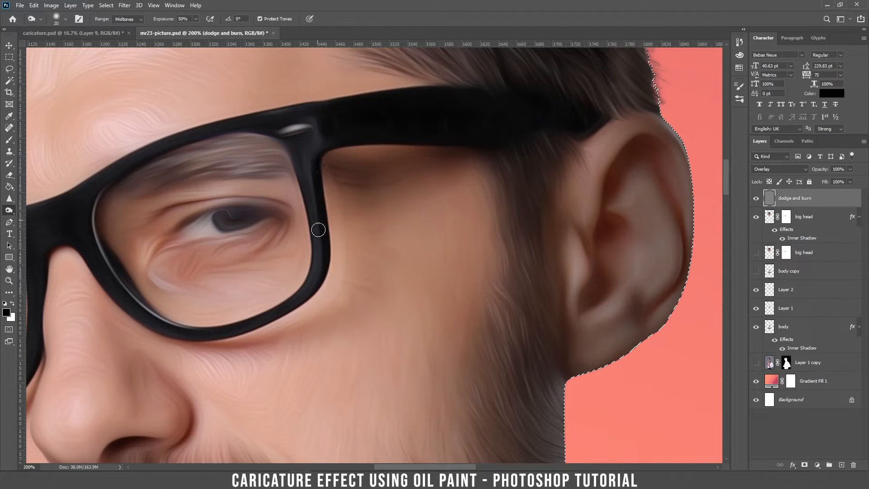
pyautogui.hotkey('ctrl', '-')
pyautogui.hotkey('ctrl', '-')
pyautogui.rightClick(379, 204)
pyautogui.rightClick(354, 231)
pyautogui.click(348, 235)
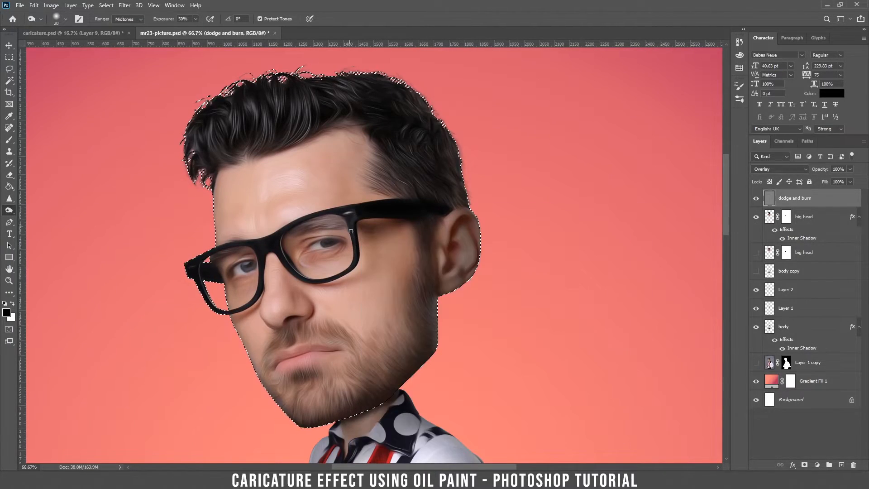
# Step: Burn shadows into the glasses, brow, sideburn and jaw at 15% exposure, then deselect
pyautogui.moveTo(241, 249); pyautogui.dragTo(217, 256)
pyautogui.click(196, 19)
pyautogui.moveTo(196, 29); pyautogui.dragTo(177, 29)
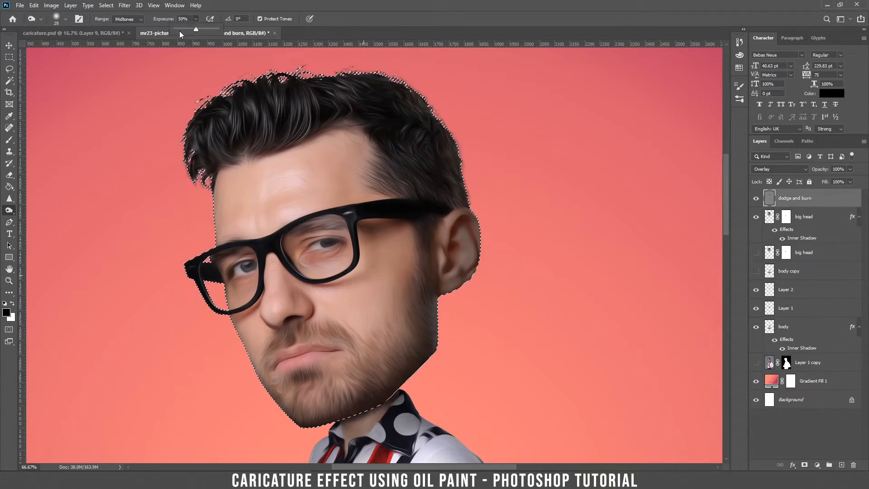
pyautogui.moveTo(421, 244)
pyautogui.mouseDown()
pyautogui.moveTo(423, 340)
pyautogui.moveTo(363, 398)
pyautogui.moveTo(378, 374)
pyautogui.moveTo(372, 368)
pyautogui.moveTo(448, 288)
pyautogui.mouseUp()
pyautogui.keyDown('alt'); pyautogui.rightClick(406, 238); pyautogui.keyUp('alt')
pyautogui.hotkey('ctrl', 'd')
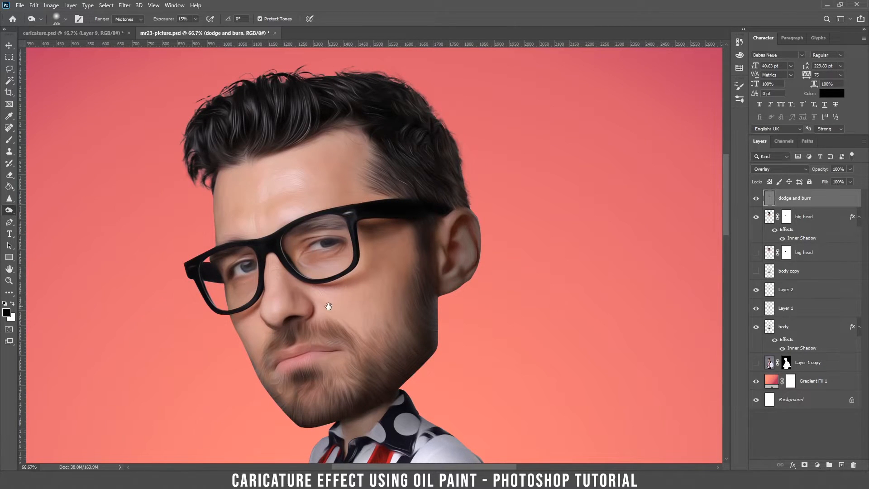
# Step: Load the body layer's selection and burn the shirt folds and fists with a 28 px brush
pyautogui.moveTo(328, 304); pyautogui.dragTo(312, 118)
pyautogui.moveTo(344, 270); pyautogui.dragTo(344, 209)
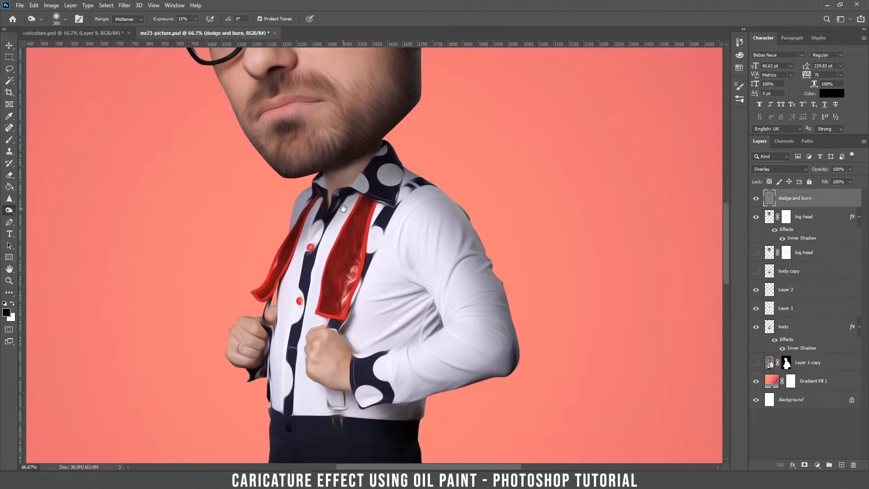
pyautogui.keyDown('ctrl'); pyautogui.click(771, 331); pyautogui.keyUp('ctrl')
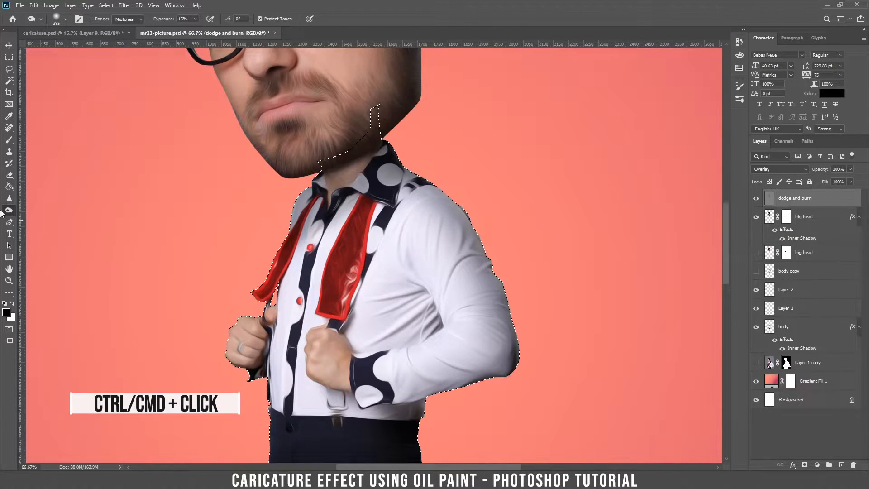
pyautogui.rightClick(383, 212)
pyautogui.click(438, 236)
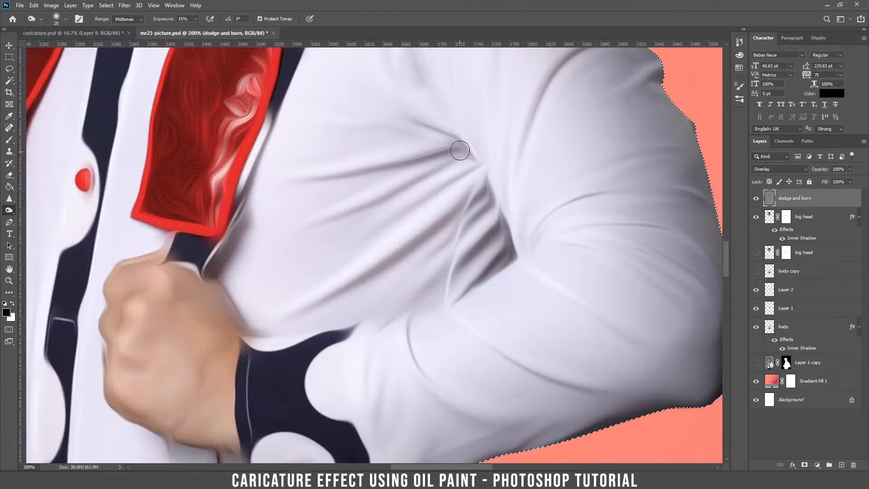
pyautogui.moveTo(460, 150); pyautogui.dragTo(332, 173)
pyautogui.moveTo(480, 191); pyautogui.dragTo(392, 331)
pyautogui.moveTo(136, 281)
pyautogui.mouseDown()
pyautogui.moveTo(287, 271)
pyautogui.moveTo(548, 236)
pyautogui.mouseUp()
# Step: Shade the sleeve, lower shirt creases, waist and collar with a smaller brush, then deselect
pyautogui.rightClick(248, 356)
pyautogui.moveTo(303, 279); pyautogui.dragTo(300, 279)
pyautogui.click(341, 219)
pyautogui.moveTo(305, 456); pyautogui.dragTo(326, 314)
pyautogui.moveTo(484, 231); pyautogui.dragTo(328, 181)
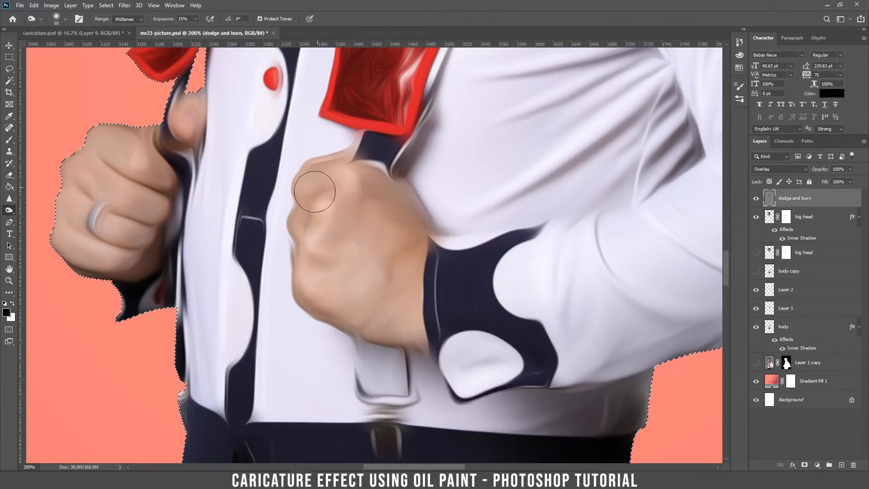
pyautogui.moveTo(352, 327); pyautogui.dragTo(216, 277)
pyautogui.moveTo(453, 317); pyautogui.dragTo(457, 141)
pyautogui.moveTo(316, 86); pyautogui.dragTo(294, 433)
pyautogui.moveTo(317, 86); pyautogui.dragTo(294, 434)
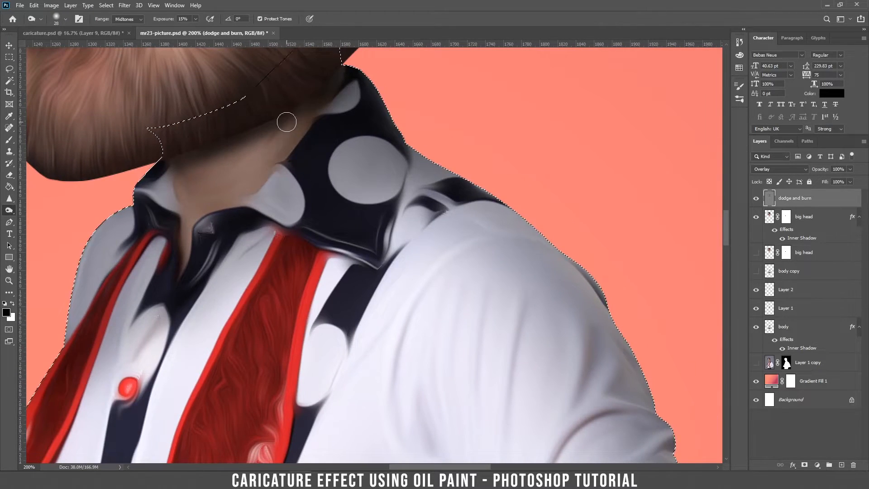
pyautogui.hotkey('ctrl', '-')
pyautogui.hotkey('ctrl', '-')
pyautogui.hotkey('ctrl', '-')
pyautogui.hotkey('ctrl', '-')
pyautogui.hotkey('ctrl', 'd')
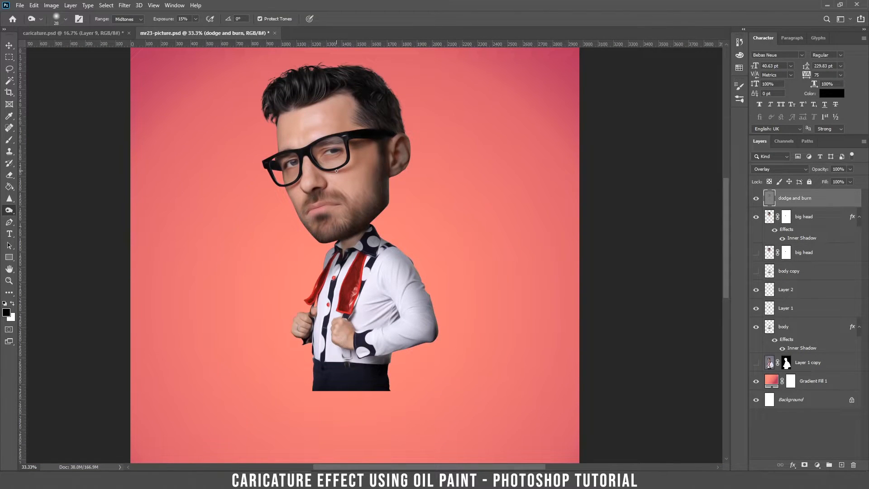
pyautogui.hotkey('ctrl', '+')
pyautogui.hotkey('ctrl', '+')
pyautogui.moveTo(447, 134); pyautogui.dragTo(458, 272)
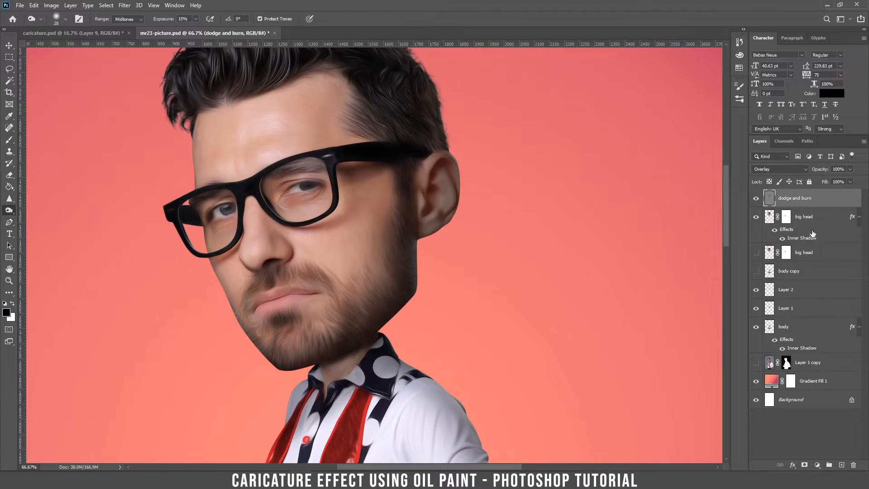
# Step: Load the big head selection, switch to the Dodge Tool, and brighten the glasses rims
pyautogui.keyDown('ctrl'); pyautogui.click(770, 217); pyautogui.keyUp('ctrl')
pyautogui.rightClick(9, 210)
pyautogui.click(41, 214)
pyautogui.hotkey('ctrl', '+')
pyautogui.hotkey('ctrl', '+')
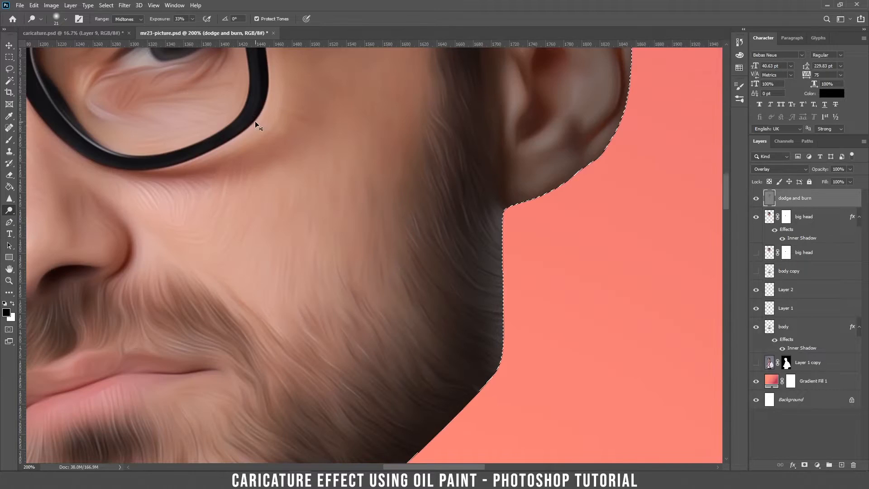
pyautogui.moveTo(254, 121); pyautogui.dragTo(330, 365)
pyautogui.moveTo(293, 55); pyautogui.dragTo(455, 301)
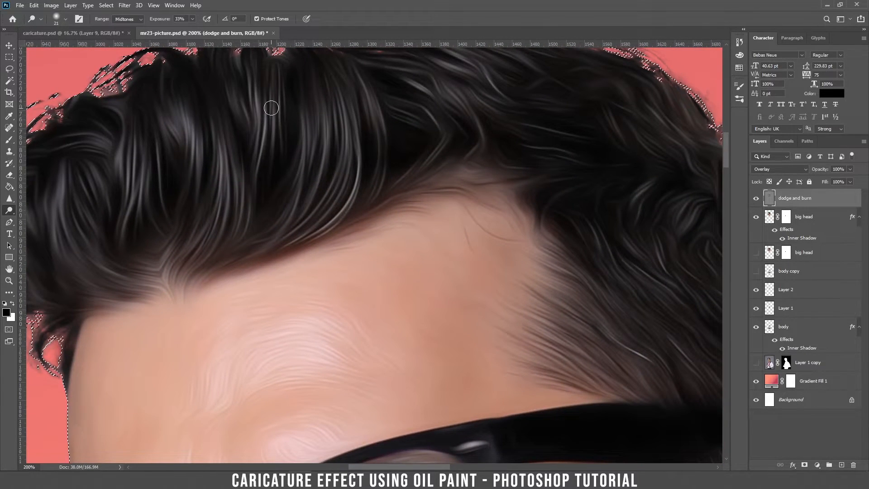
pyautogui.hotkey('ctrl', '-')
pyautogui.hotkey('ctrl', '-')
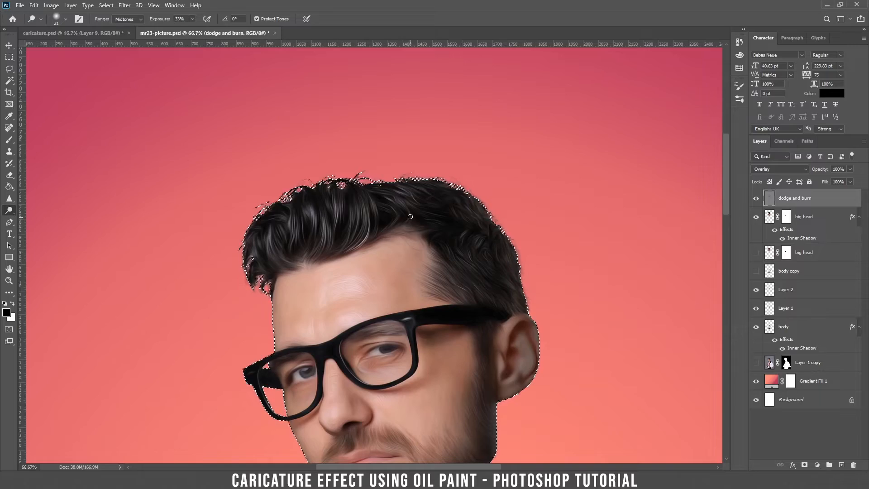
pyautogui.moveTo(235, 192); pyautogui.dragTo(248, 246)
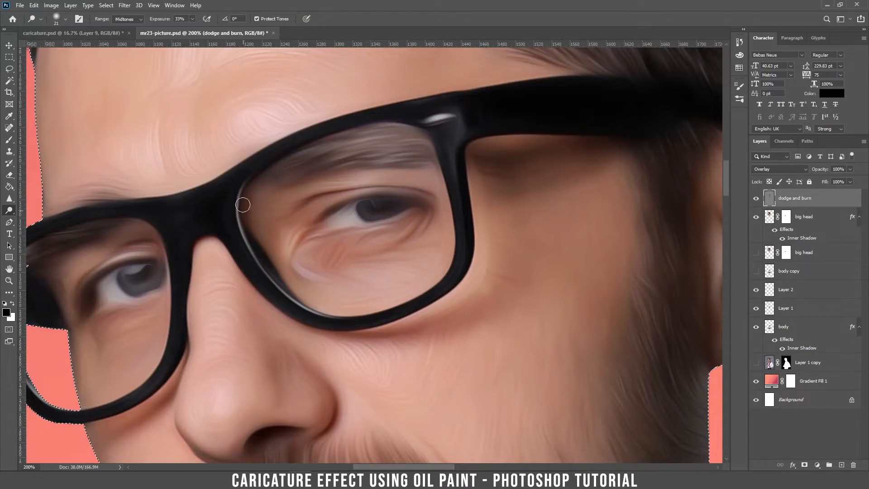
pyautogui.moveTo(239, 328); pyautogui.dragTo(169, 227)
pyautogui.rightClick(382, 166)
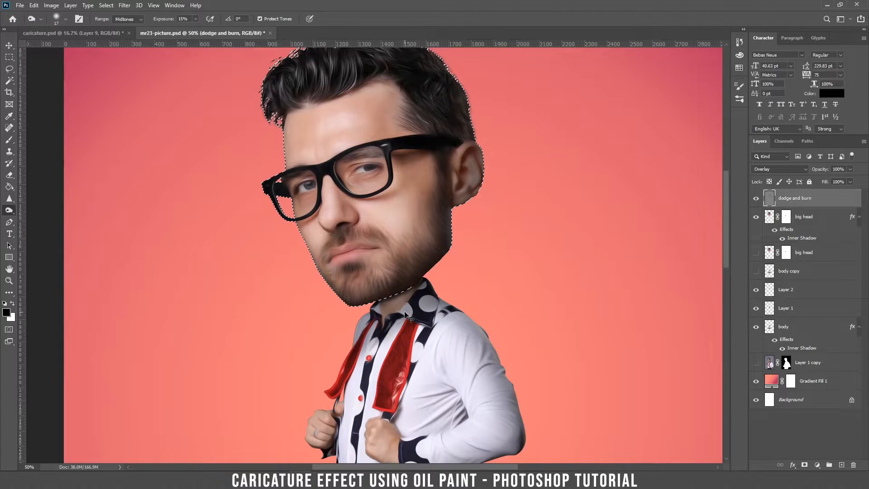
pyautogui.moveTo(424, 389); pyautogui.dragTo(411, 285)
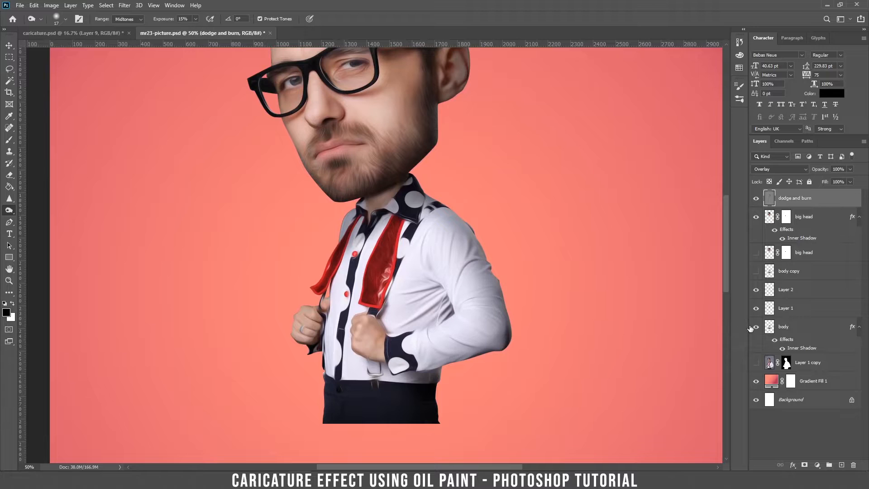
# Step: Load the body layer's selection and set up a small Dodge brush near the shoulder
pyautogui.keyDown('ctrl'); pyautogui.click(771, 330); pyautogui.keyUp('ctrl')
pyautogui.rightClick(487, 265)
pyautogui.moveTo(492, 262); pyautogui.dragTo(495, 262)
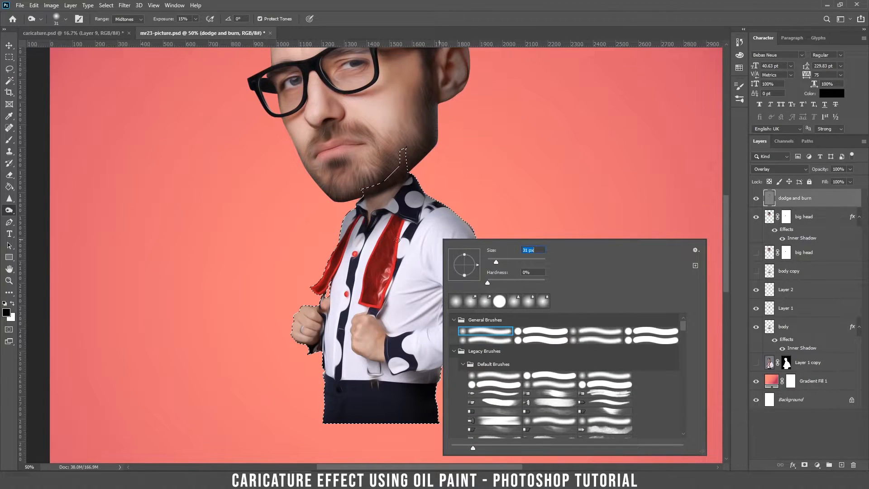
pyautogui.rightClick(9, 210)
pyautogui.click(41, 208)
pyautogui.hotkey('ctrl', '+')
pyautogui.hotkey('ctrl', '+')
pyautogui.hotkey('ctrl', '+')
pyautogui.hotkey('ctrl', '-')
pyautogui.hotkey('ctrl', '-')
pyautogui.rightClick(475, 357)
pyautogui.moveTo(509, 263); pyautogui.dragTo(489, 262)
pyautogui.hotkey('ctrl', '+')
pyautogui.hotkey('ctrl', '+')
pyautogui.moveTo(627, 379); pyautogui.dragTo(402, 231)
pyautogui.moveTo(480, 199); pyautogui.dragTo(447, 347)
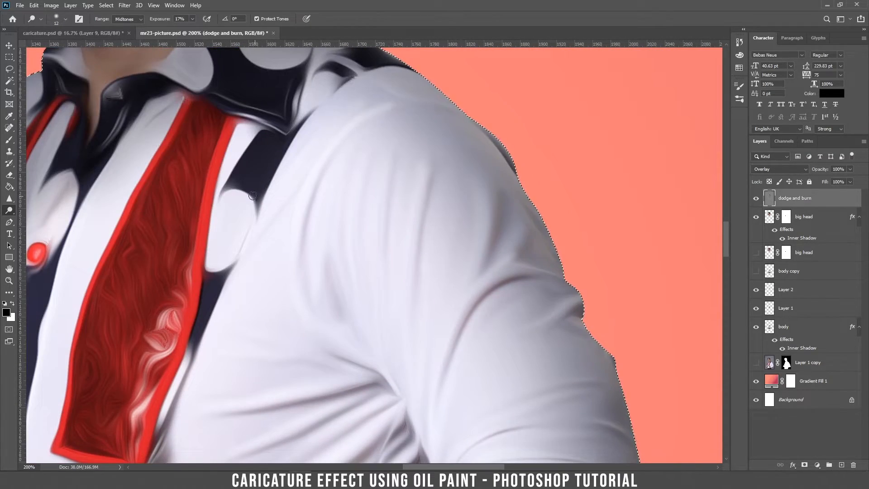
pyautogui.moveTo(407, 407); pyautogui.dragTo(380, 151)
# Step: Brighten highlights on the shirt folds, sleeve, lapel, left fist and knuckles
pyautogui.moveTo(568, 160); pyautogui.dragTo(599, 170)
pyautogui.moveTo(565, 204); pyautogui.dragTo(601, 221)
pyautogui.moveTo(196, 284); pyautogui.dragTo(605, 338)
pyautogui.press(']')
pyautogui.press(']')
pyautogui.press(']')
pyautogui.press(']')
pyautogui.press(']')
pyautogui.press(']')
pyautogui.press(']')
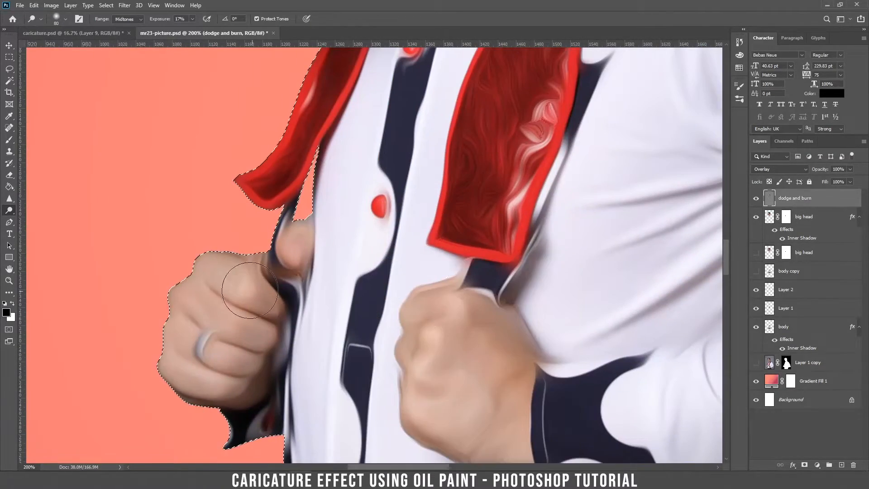
pyautogui.moveTo(299, 434); pyautogui.dragTo(288, 183)
pyautogui.hotkey('ctrl', '-')
pyautogui.hotkey('ctrl', '-')
pyautogui.moveTo(460, 68); pyautogui.dragTo(428, 326)
pyautogui.hotkey('ctrl', '-')
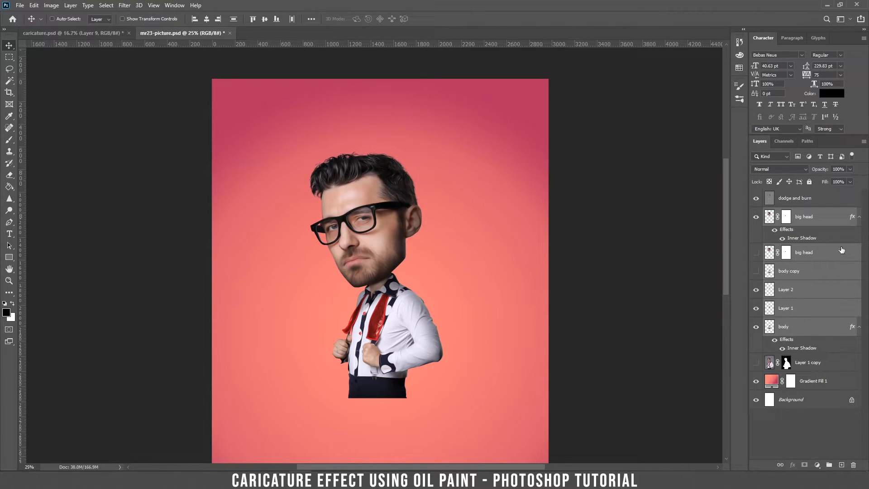
# Step: Group head and body into Group 1 with a Drop Shadow: 15% opacity, angle -176, distance 205, size 150
pyautogui.keyDown('alt'); pyautogui.click(860, 218); pyautogui.keyUp('alt')
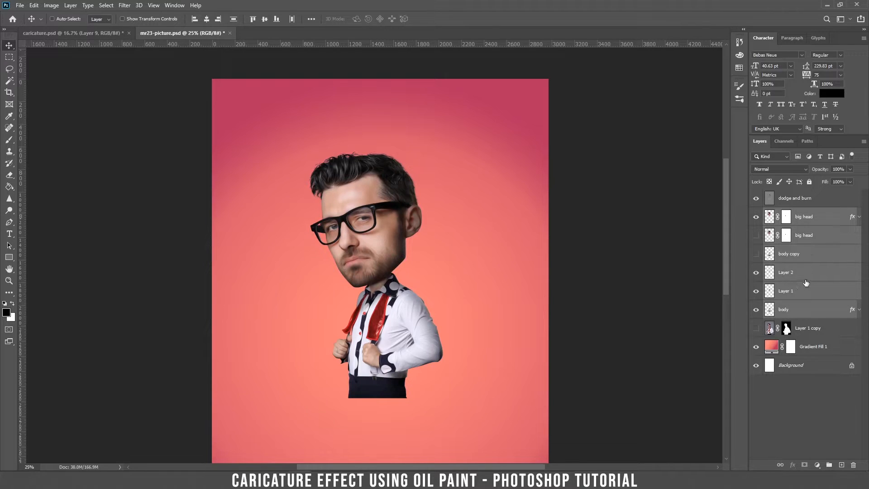
pyautogui.click(828, 465)
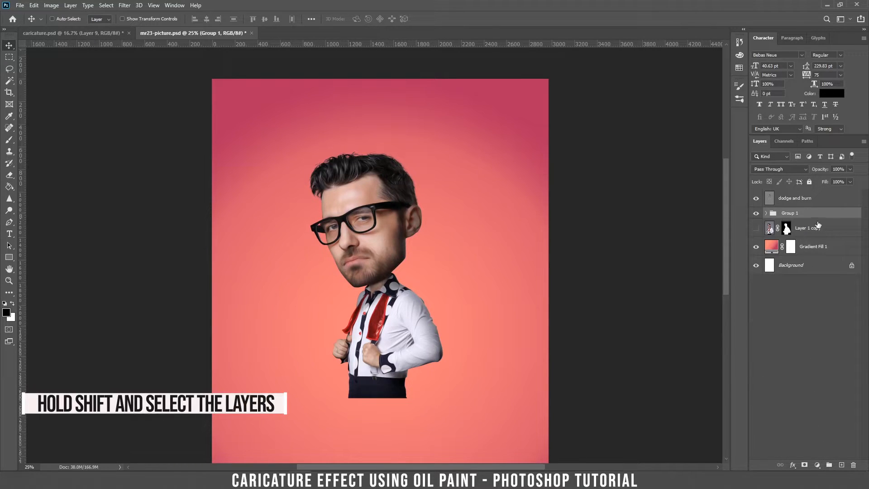
pyautogui.doubleClick(845, 215)
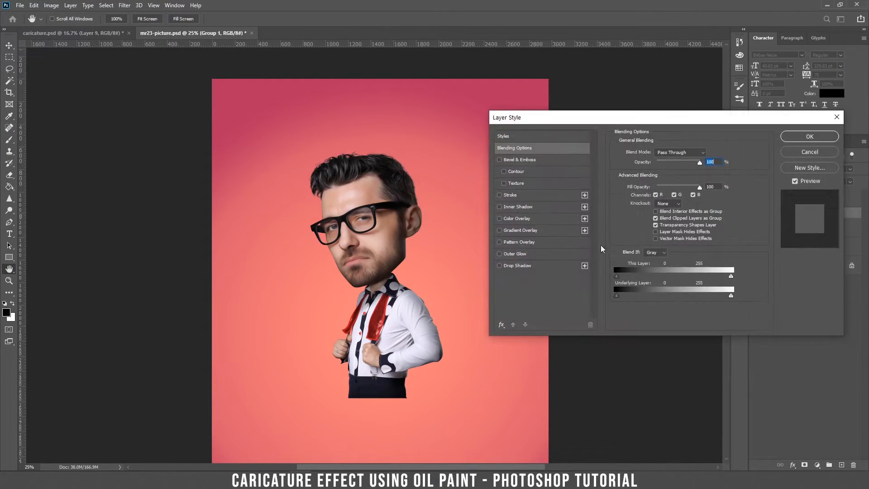
pyautogui.click(499, 266)
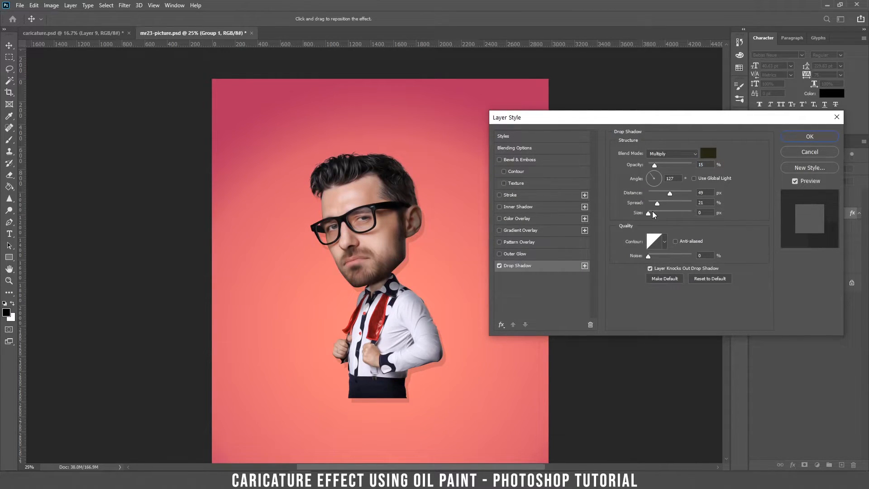
pyautogui.moveTo(412, 198); pyautogui.dragTo(435, 185)
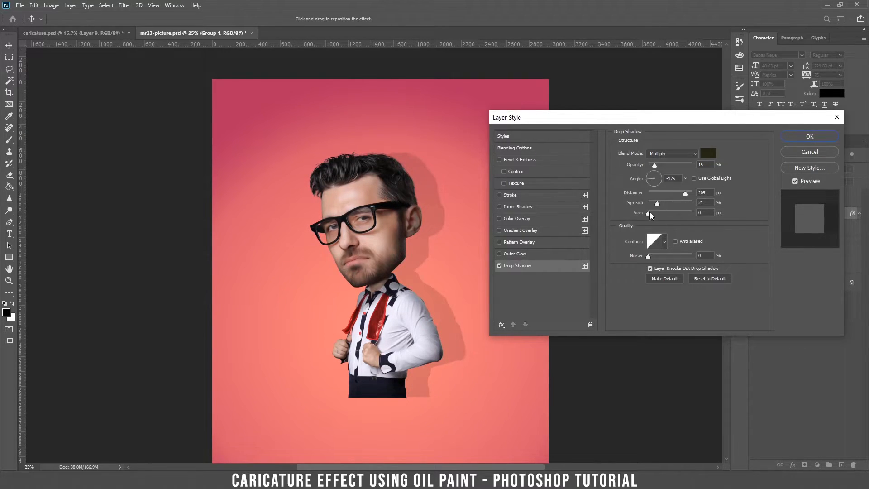
pyautogui.moveTo(647, 215); pyautogui.dragTo(669, 214)
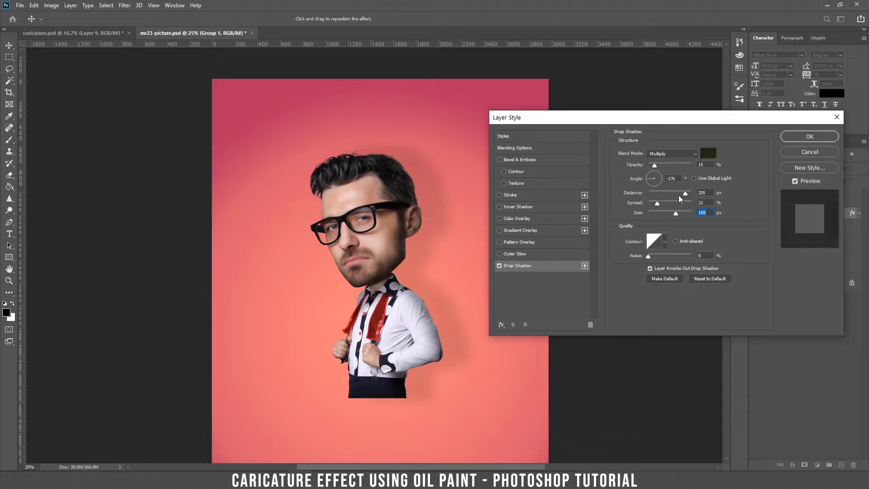
pyautogui.click(809, 137)
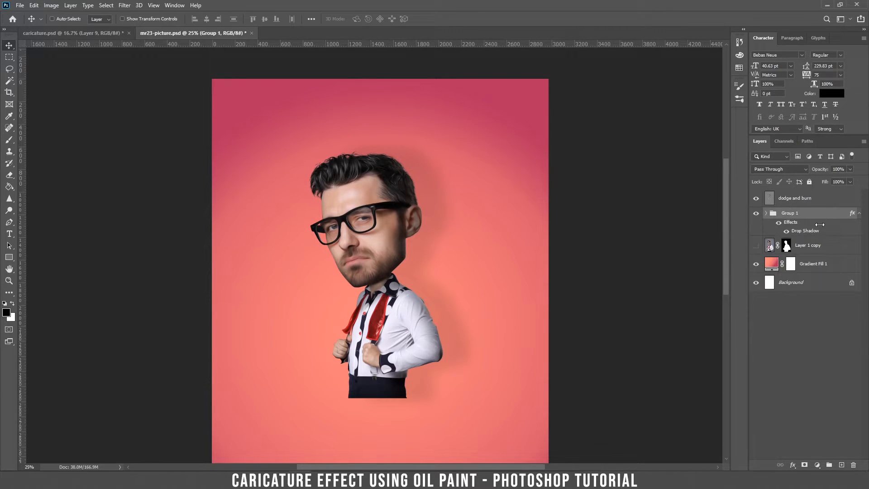
# Step: Convert Group 1's drop shadow effect into its own separate layer and select it
pyautogui.rightClick(795, 226)
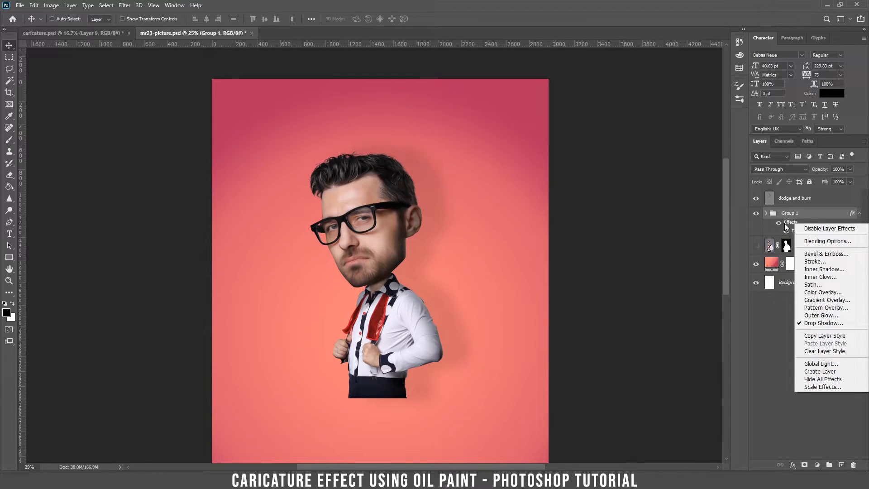
pyautogui.click(820, 371)
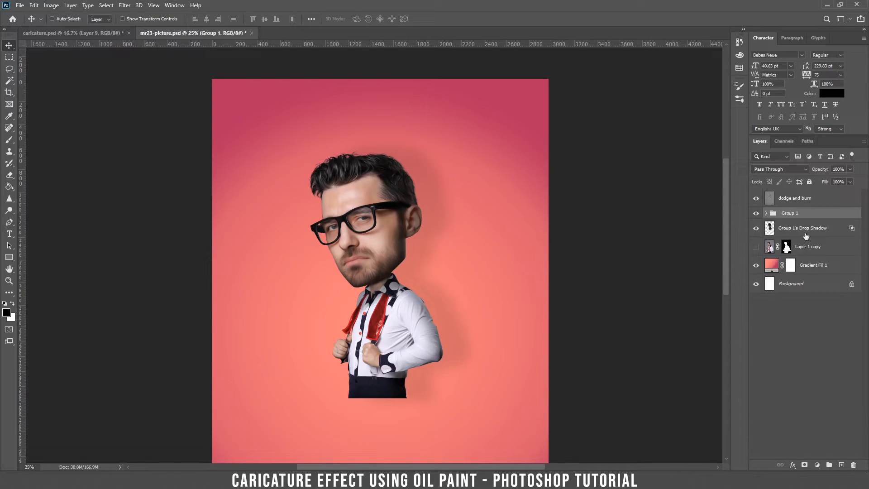
pyautogui.click(805, 235)
# Step: Distort the shadow layer into a long shadow stretching up and right, then stamp visible layers
pyautogui.hotkey('ctrl', 't')
pyautogui.rightClick(444, 192)
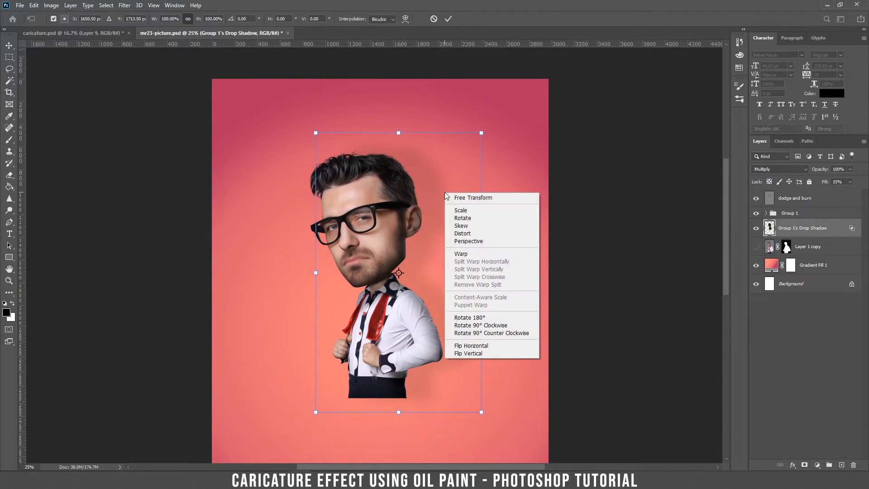
pyautogui.click(467, 233)
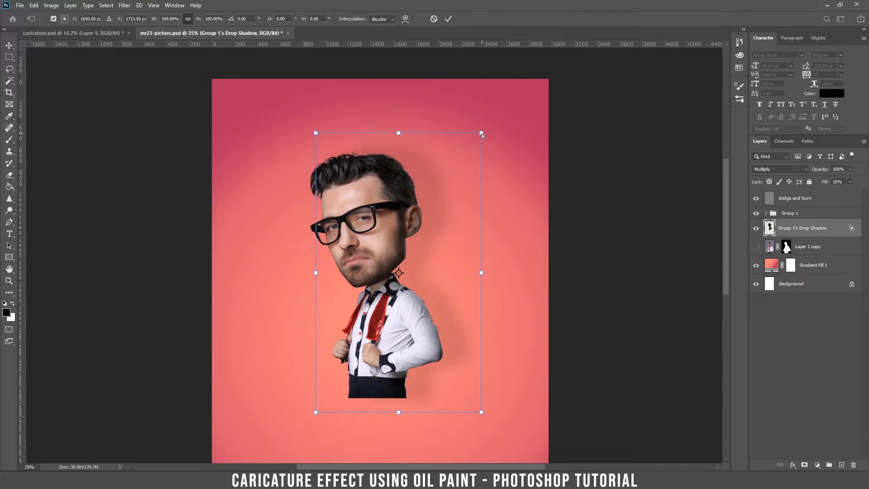
pyautogui.moveTo(481, 134); pyautogui.dragTo(672, 91)
pyautogui.moveTo(481, 411); pyautogui.dragTo(460, 402)
pyautogui.moveTo(308, 127); pyautogui.dragTo(331, 131)
pyautogui.moveTo(650, 85); pyautogui.dragTo(651, 107)
pyautogui.moveTo(465, 404); pyautogui.dragTo(454, 403)
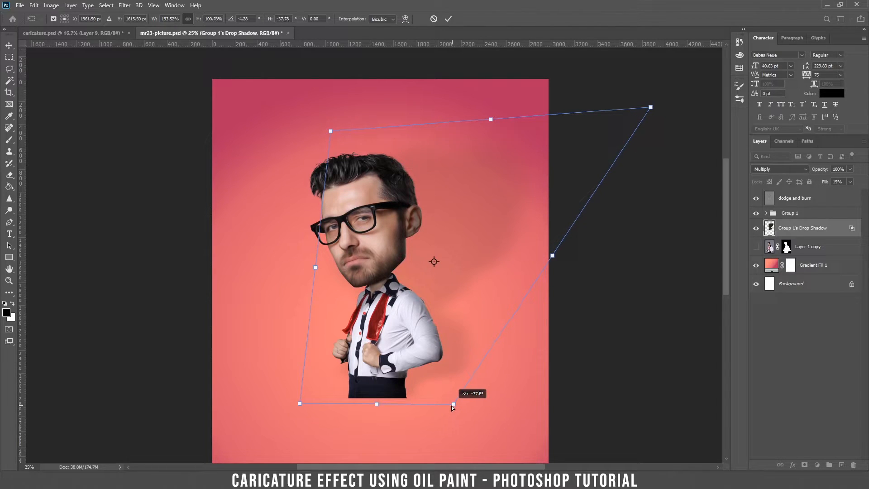
pyautogui.moveTo(653, 110); pyautogui.dragTo(687, 137)
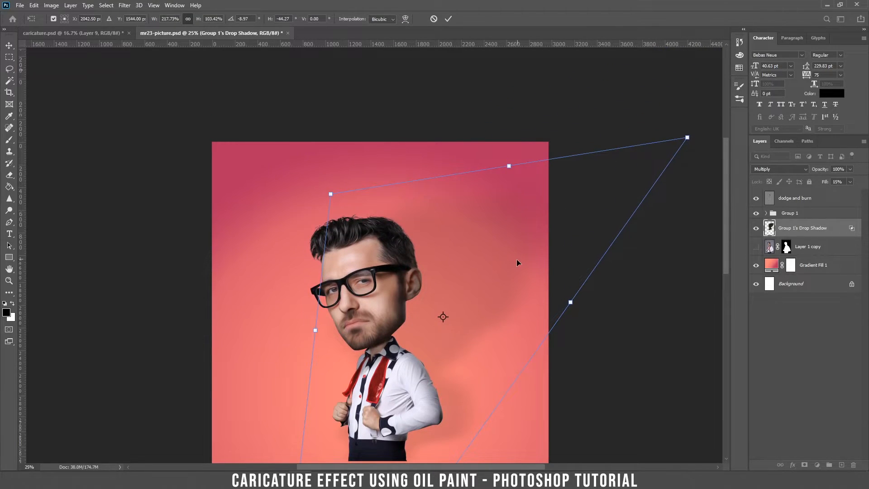
pyautogui.press('Return')
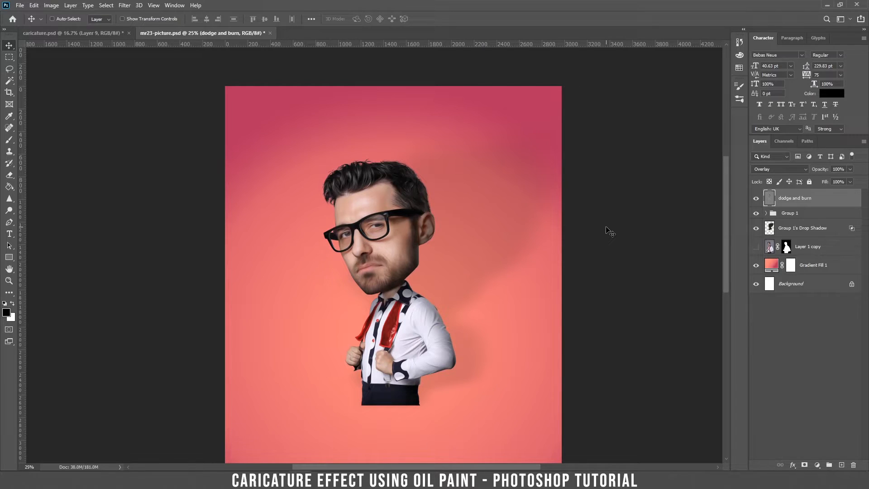
pyautogui.hotkey('ctrl', 'alt', 'shift', 'e')
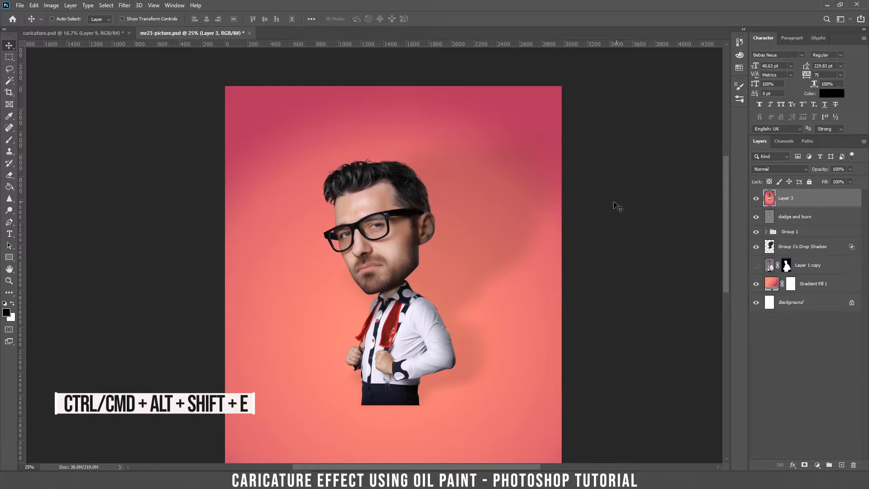
# Step: Apply the Photocopy sketch filter (Detail 6, Darkness 10) to Layer 3 from the Filter Gallery
pyautogui.moveTo(431, 248); pyautogui.dragTo(495, 315)
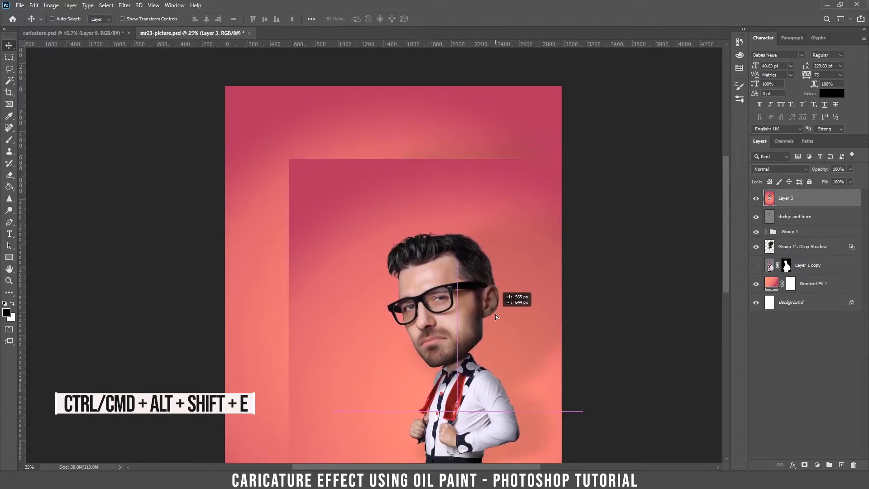
pyautogui.hotkey('ctrl', 'z')
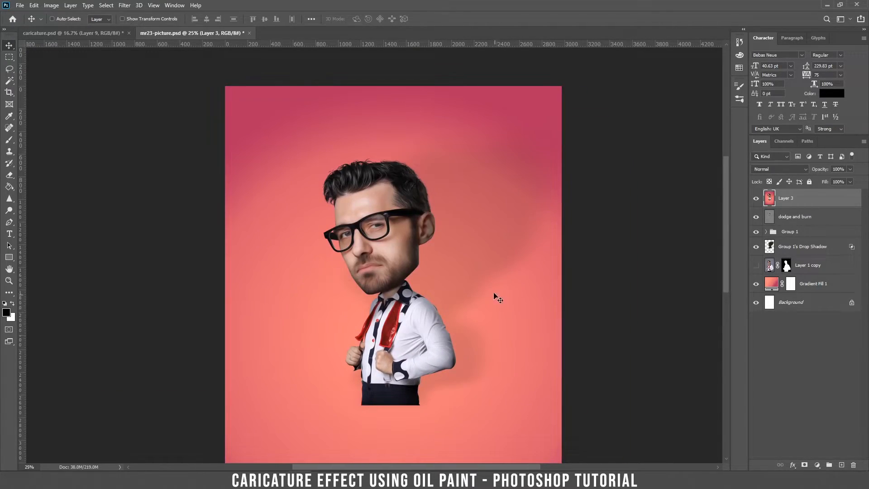
pyautogui.click(124, 6)
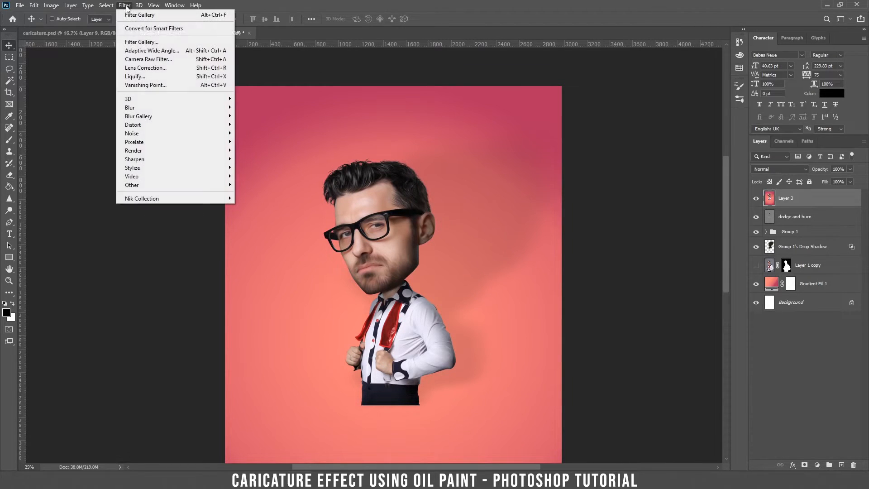
pyautogui.click(138, 42)
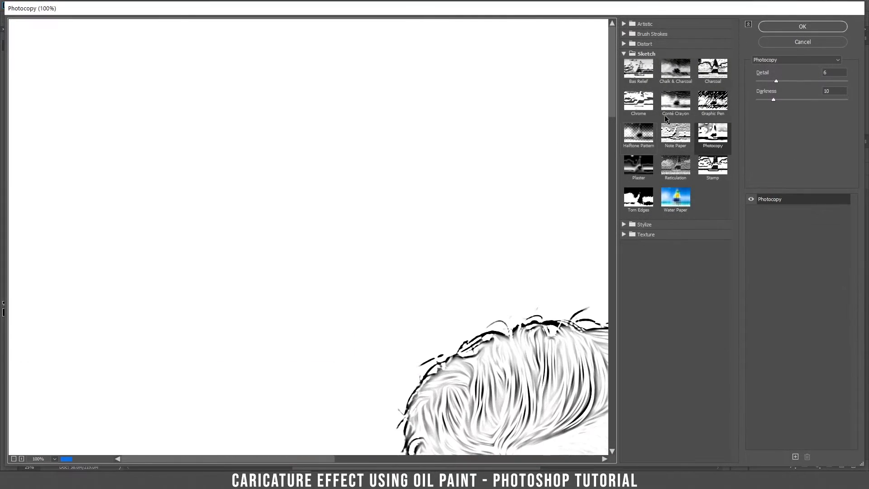
pyautogui.click(43, 459)
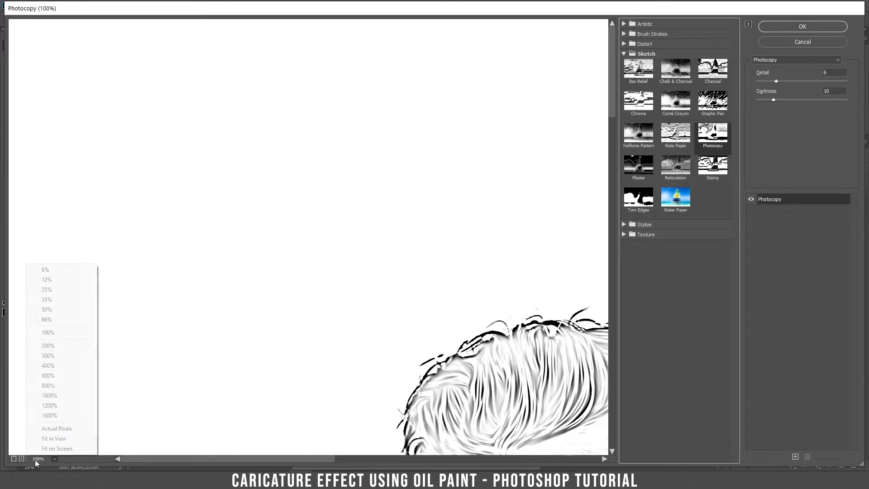
pyautogui.click(46, 427)
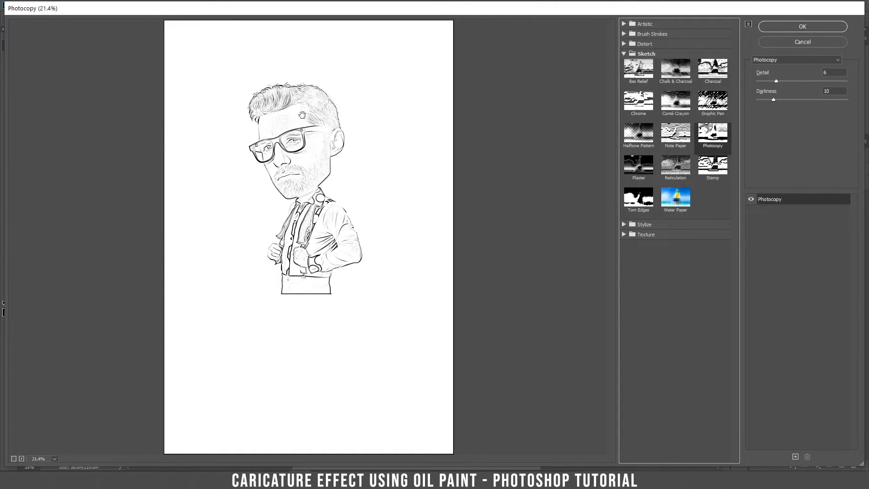
pyautogui.click(820, 23)
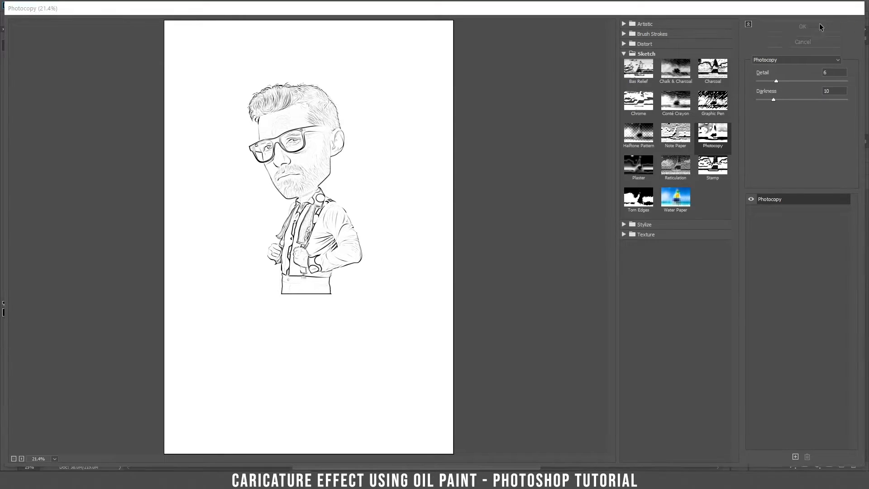
pyautogui.click(773, 170)
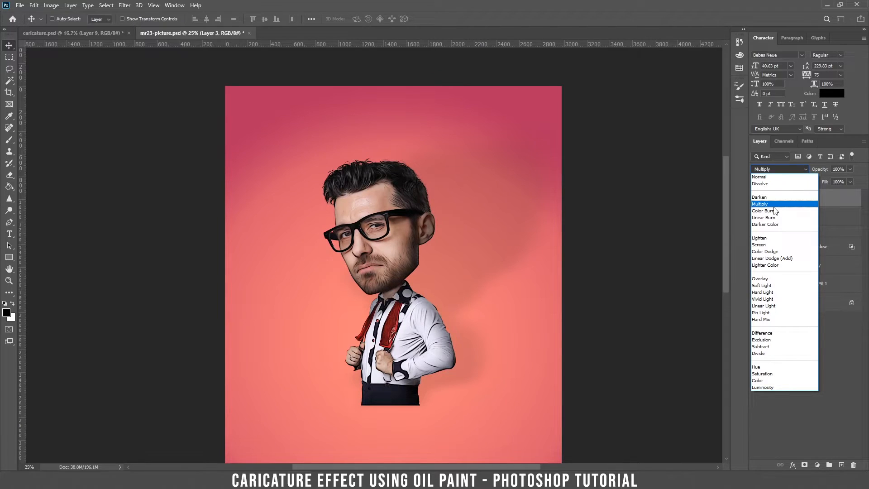
# Step: Set Layer 3 to Multiply blend mode at 50% opacity
pyautogui.click(773, 206)
pyautogui.hotkey('ctrl', '+')
pyautogui.hotkey('ctrl', '+')
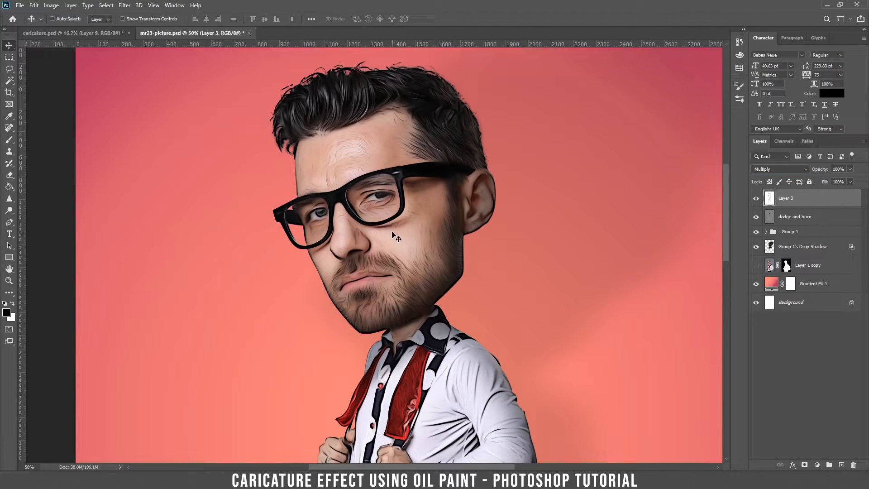
pyautogui.press('5')
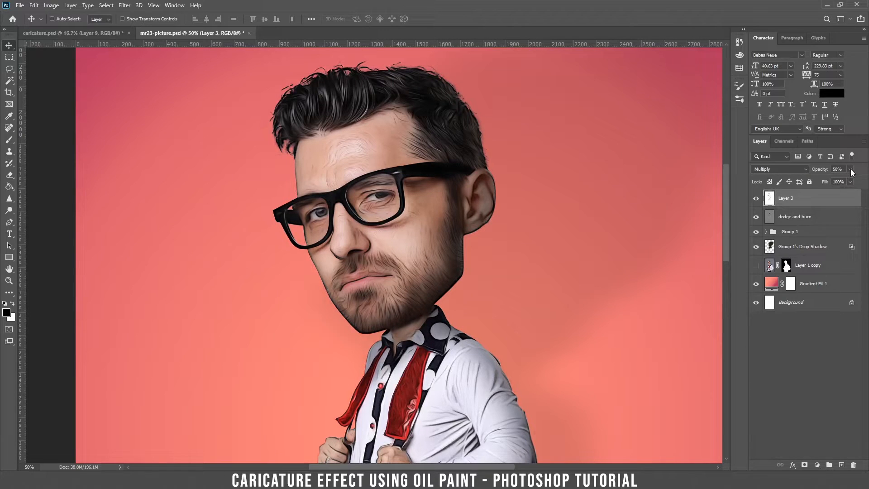
pyautogui.hotkey('ctrl', '+')
pyautogui.hotkey('ctrl', '+')
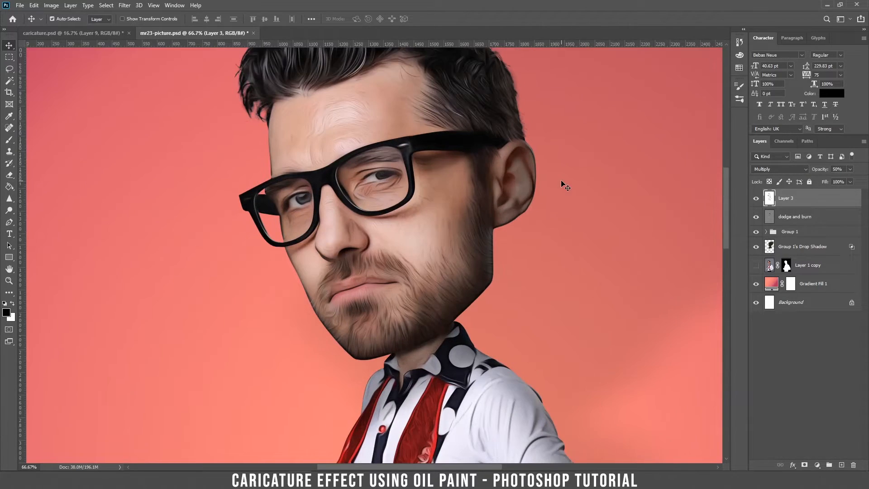
pyautogui.hotkey('ctrl', '-')
pyautogui.hotkey('ctrl', '-')
pyautogui.hotkey('ctrl', '-')
pyautogui.hotkey('ctrl', '-')
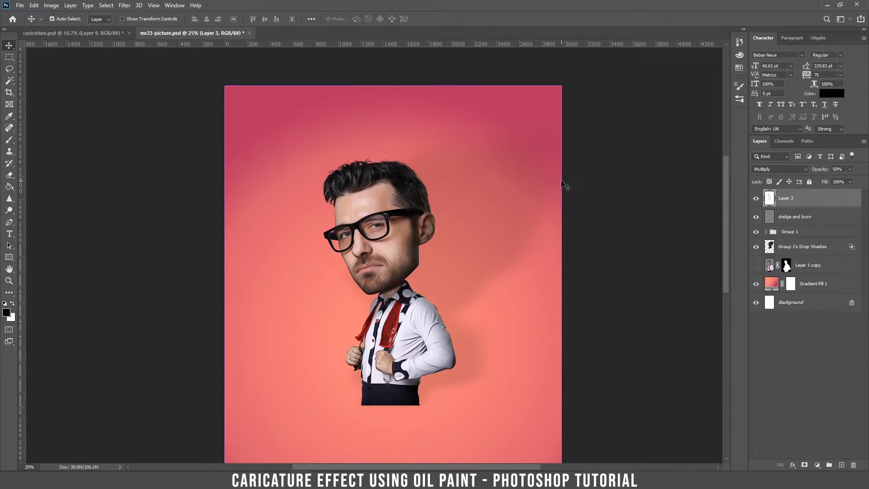
pyautogui.hotkey('ctrl', '+')
pyautogui.hotkey('ctrl', '+')
pyautogui.hotkey('ctrl', '+')
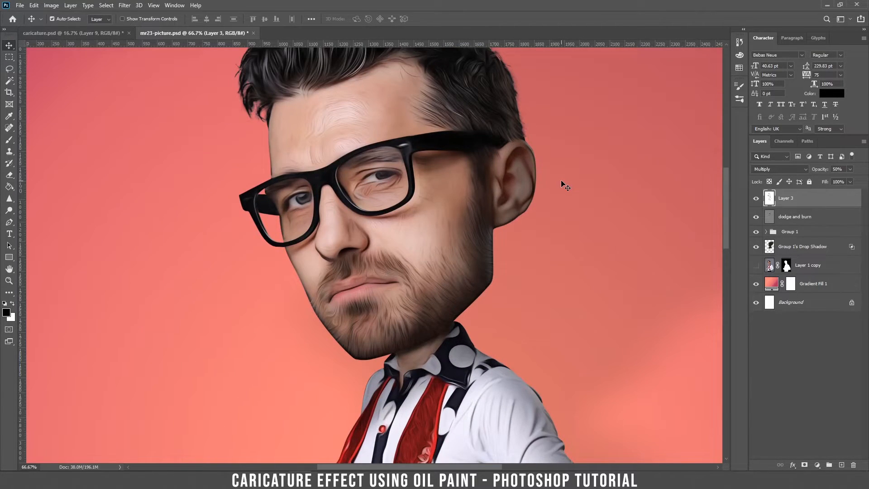
pyautogui.hotkey('ctrl', '-')
pyautogui.hotkey('ctrl', '-')
pyautogui.hotkey('ctrl', '-')
pyautogui.hotkey('ctrl', '-')
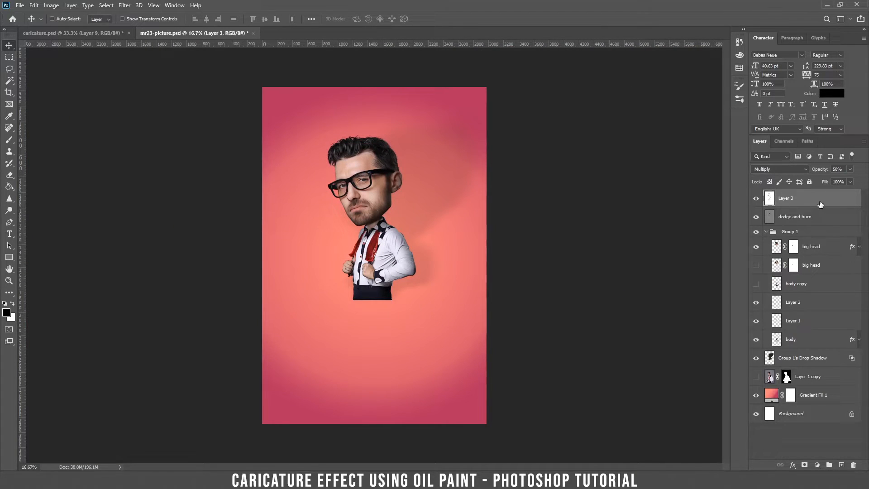
# Step: Move Layer 3 into Group 1 directly above the big head layer
pyautogui.moveTo(807, 205); pyautogui.dragTo(802, 240)
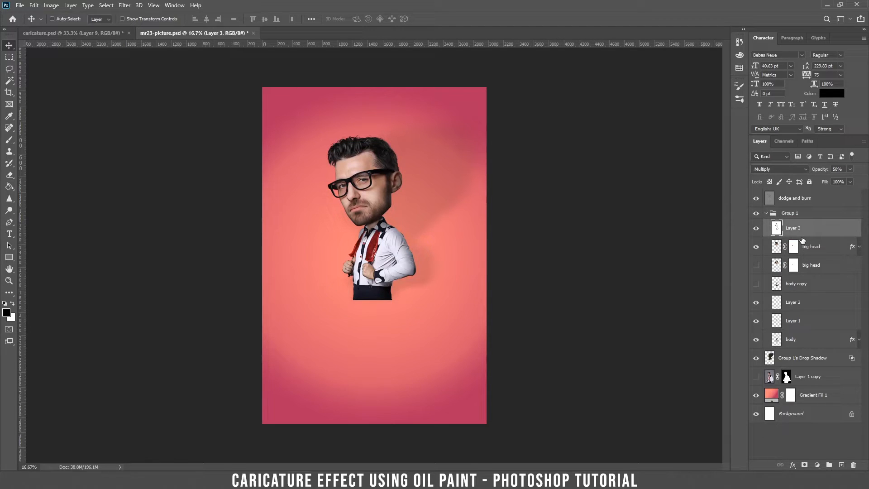
pyautogui.click(795, 214)
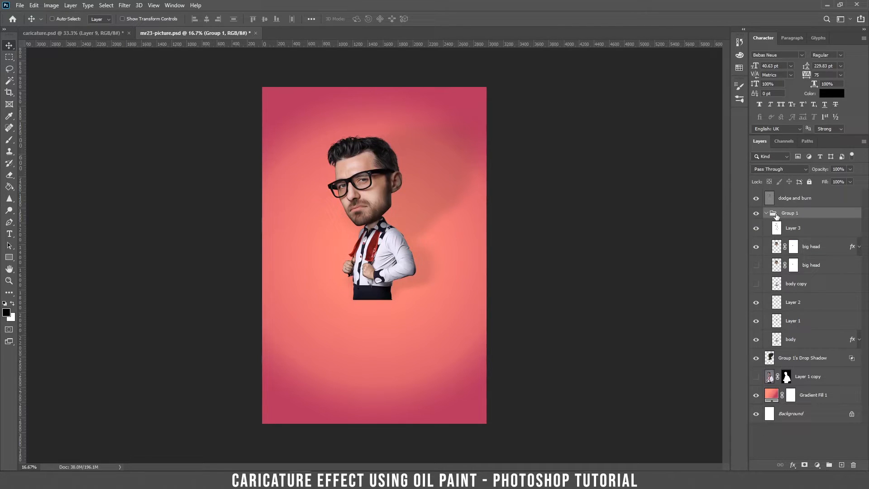
pyautogui.hotkey('ctrl', '+')
pyautogui.hotkey('ctrl', '+')
pyautogui.scroll(2, 532, 234)
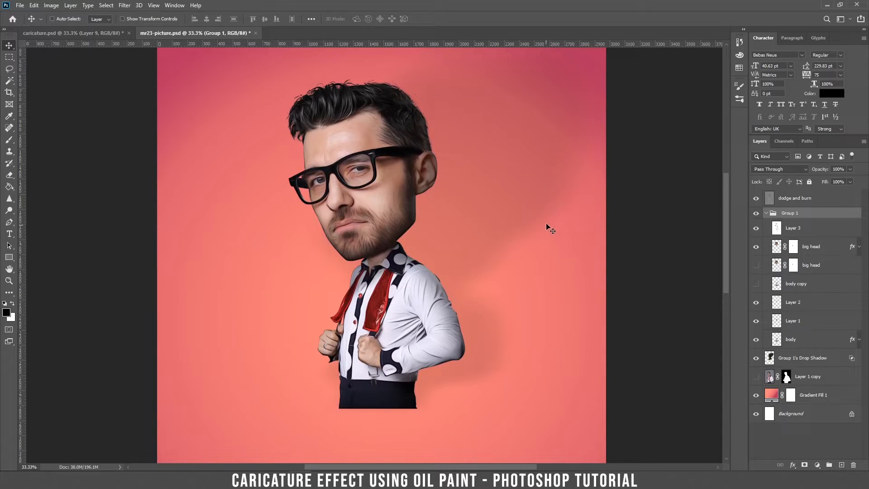
pyautogui.click(819, 228)
# Step: Add a Curves adjustment above Layer 3, moving the black point right and raising a midpoint
pyautogui.click(817, 465)
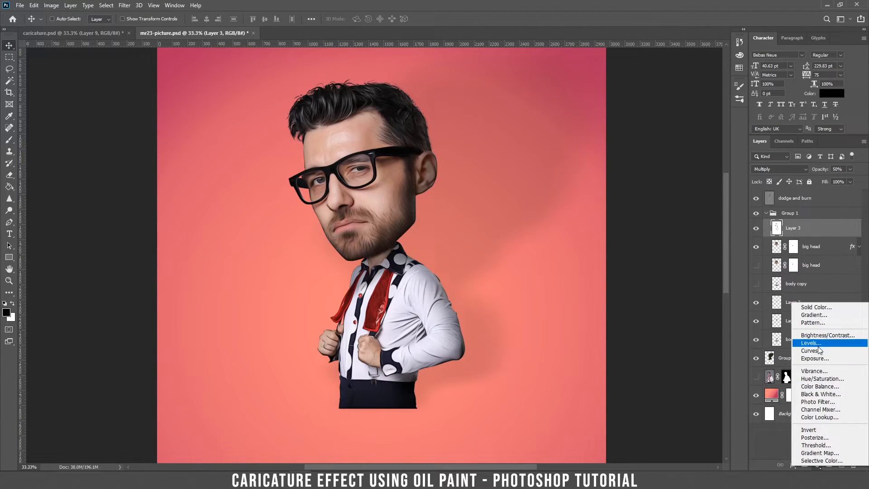
pyautogui.click(811, 351)
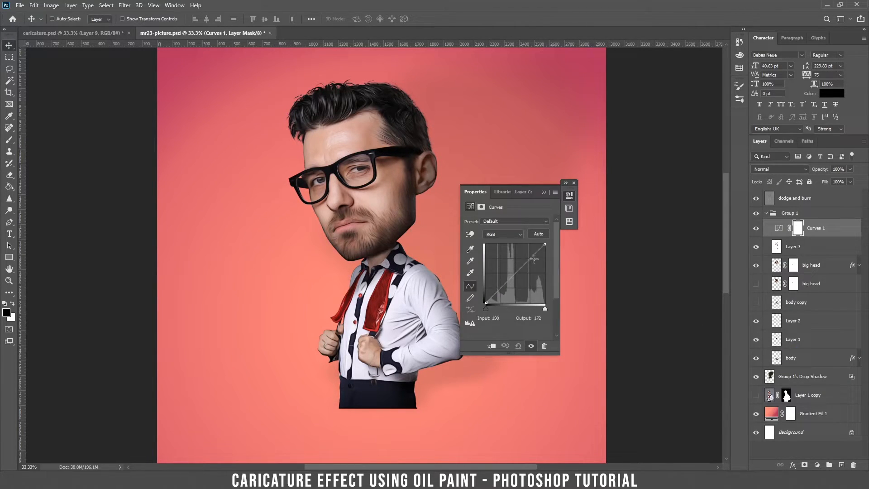
pyautogui.moveTo(542, 244); pyautogui.dragTo(541, 245)
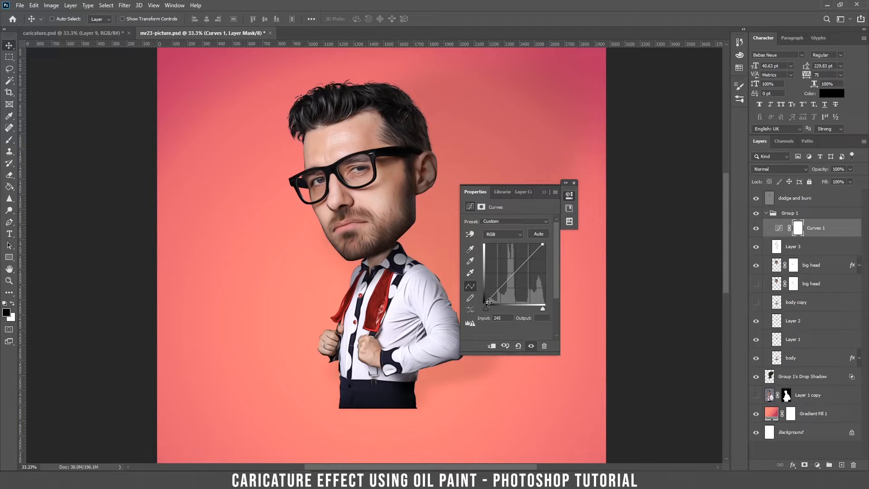
pyautogui.moveTo(485, 299); pyautogui.dragTo(487, 301)
pyautogui.moveTo(541, 245); pyautogui.dragTo(543, 244)
pyautogui.click(516, 270)
pyautogui.moveTo(517, 270); pyautogui.dragTo(514, 272)
# Step: Toggle Curves 1 off and on to compare, then zoom out and select Group 1
pyautogui.click(766, 213)
pyautogui.click(765, 213)
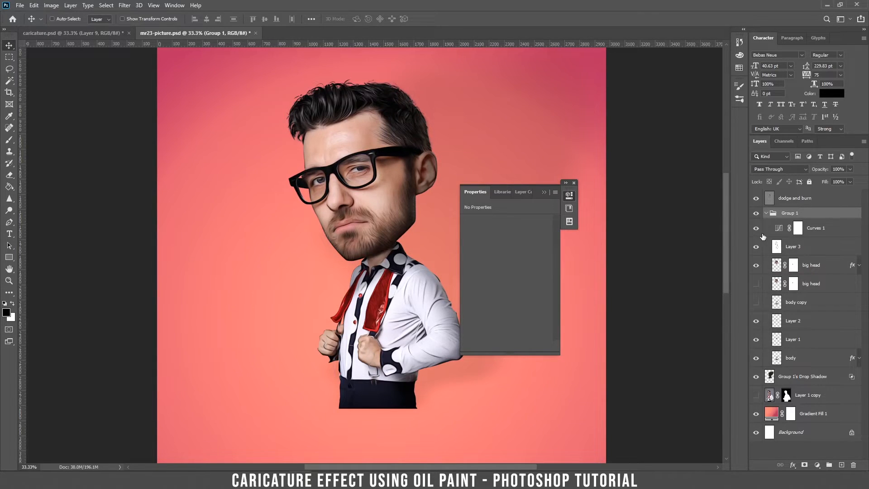
pyautogui.click(757, 228)
pyautogui.click(756, 229)
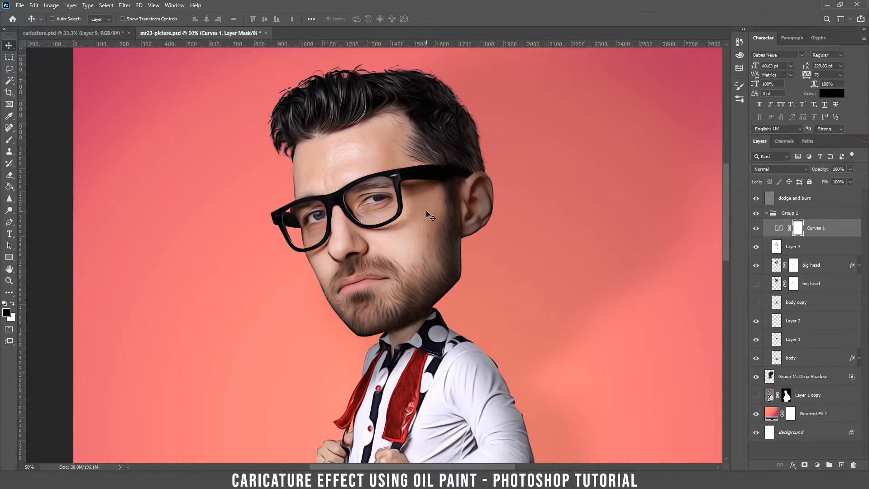
pyautogui.hotkey('ctrl', '-')
pyautogui.hotkey('ctrl', '-')
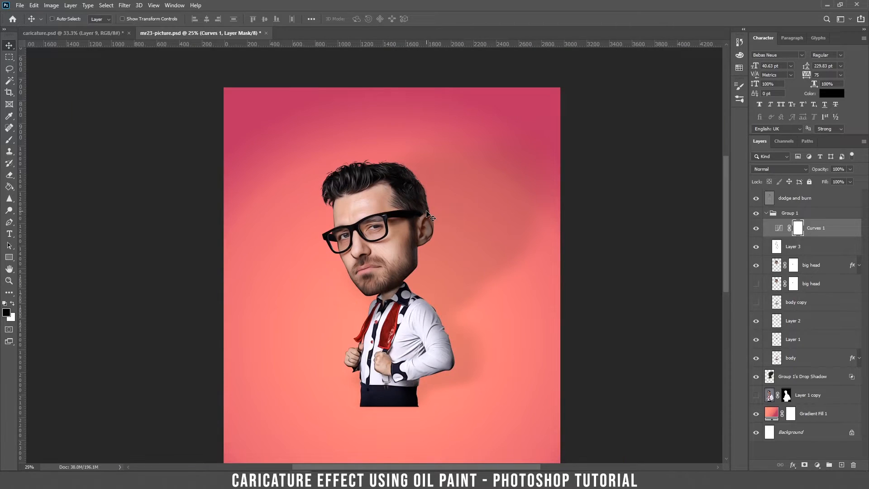
pyautogui.click(794, 216)
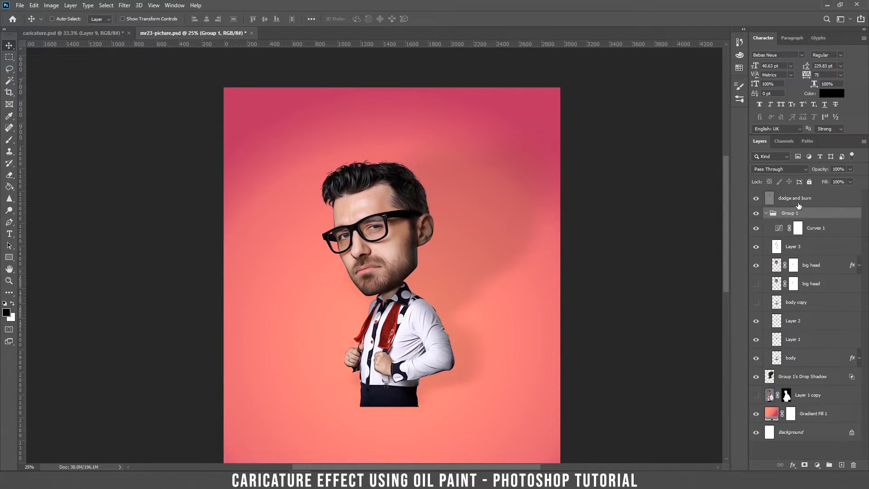
# Step: Stamp all visible layers into a merged layer above the dodge and burn layer
pyautogui.click(798, 204)
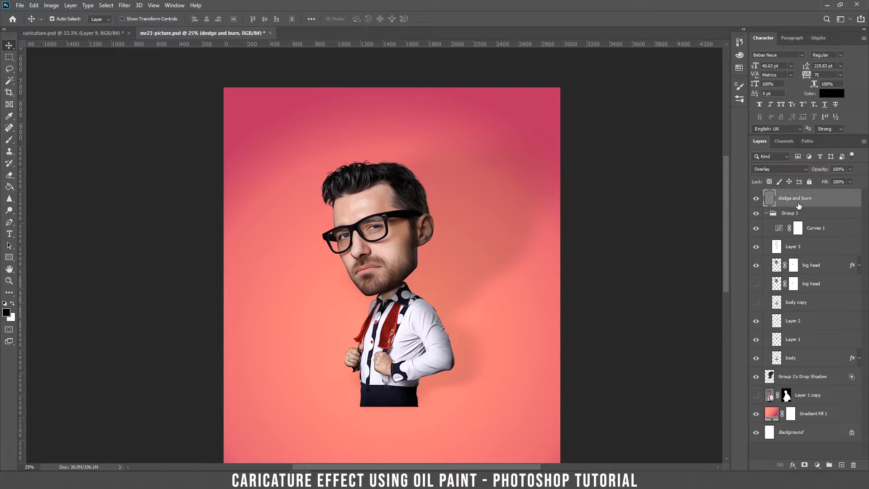
pyautogui.hotkey('ctrl', 'alt', 'shift', 'e')
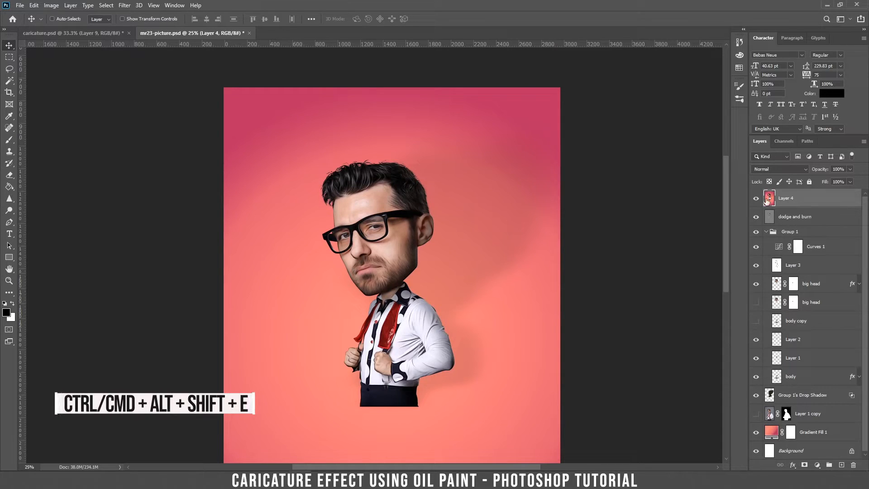
pyautogui.moveTo(419, 212); pyautogui.dragTo(541, 193)
pyautogui.press('ctrl')
pyautogui.hotkey('ctrl', 'z')
# Step: Apply a High Pass filter with a 1.5-pixel radius to the merged layer
pyautogui.click(124, 5)
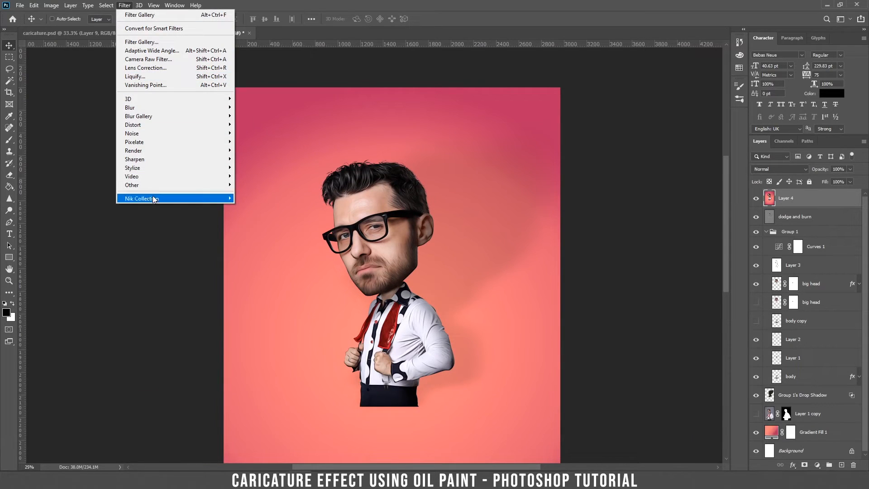
pyautogui.moveTo(156, 185)
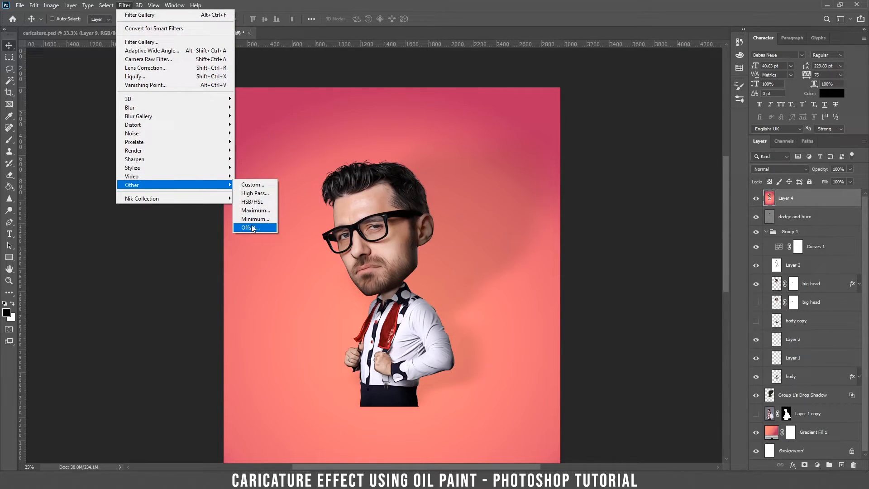
pyautogui.click(256, 194)
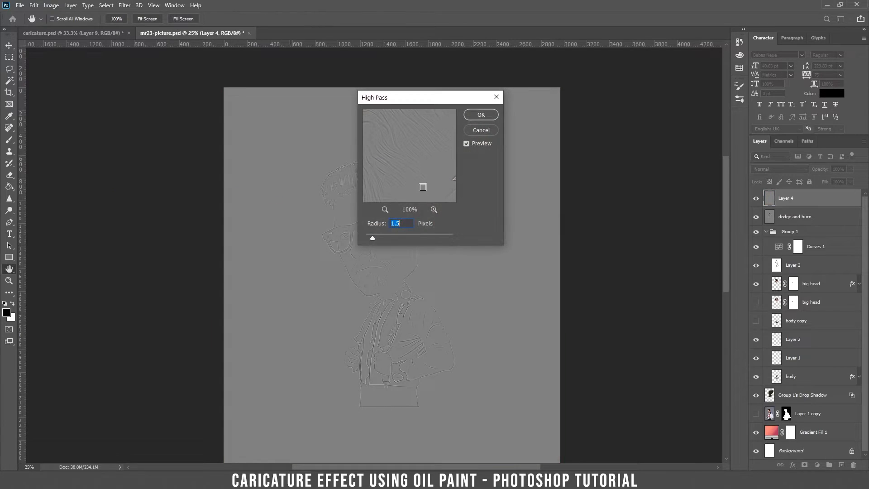
pyautogui.moveTo(432, 102); pyautogui.dragTo(566, 103)
pyautogui.hotkey('ctrl', '+')
pyautogui.hotkey('ctrl', '+')
pyautogui.hotkey('ctrl', '+')
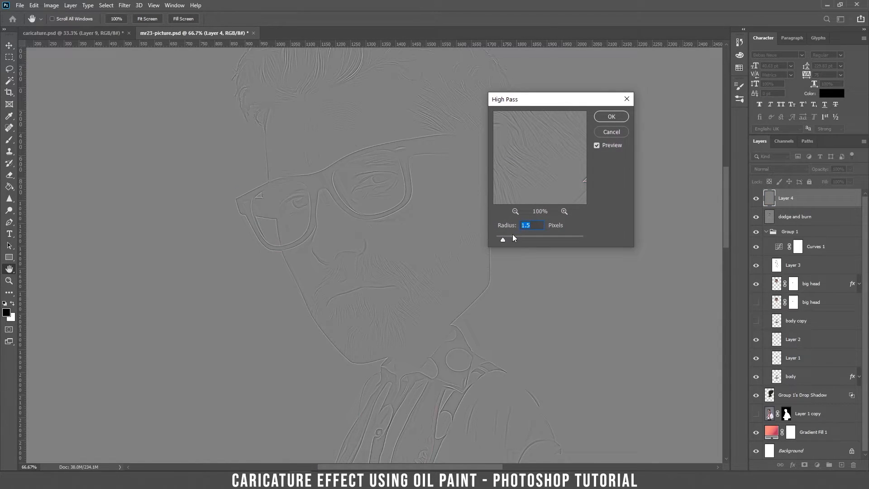
pyautogui.moveTo(504, 238); pyautogui.dragTo(533, 240)
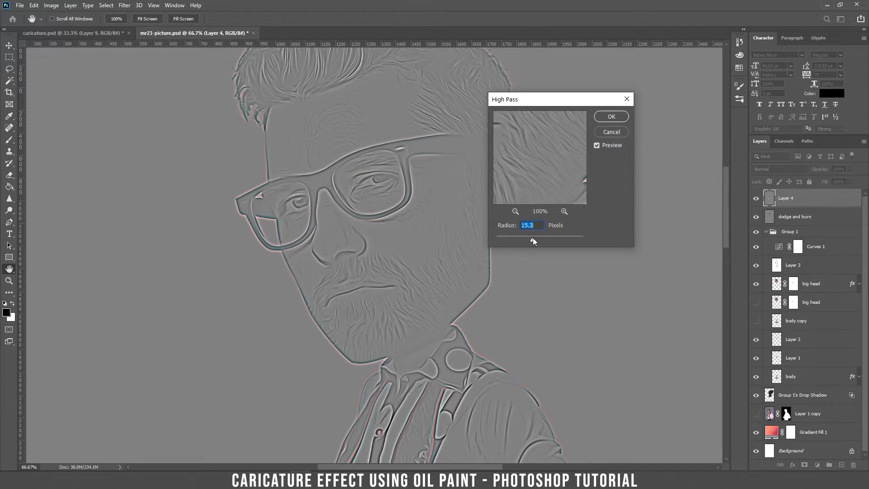
pyautogui.click(501, 236)
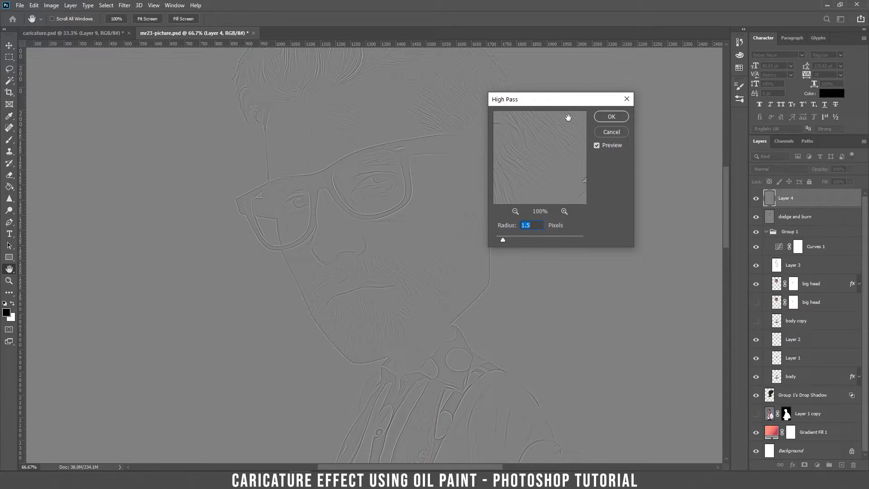
pyautogui.moveTo(498, 237); pyautogui.dragTo(500, 238)
pyautogui.moveTo(527, 237)
pyautogui.mouseDown()
pyautogui.moveTo(539, 235)
pyautogui.moveTo(521, 240)
pyautogui.mouseUp()
pyautogui.write('1.5')
pyautogui.click(612, 117)
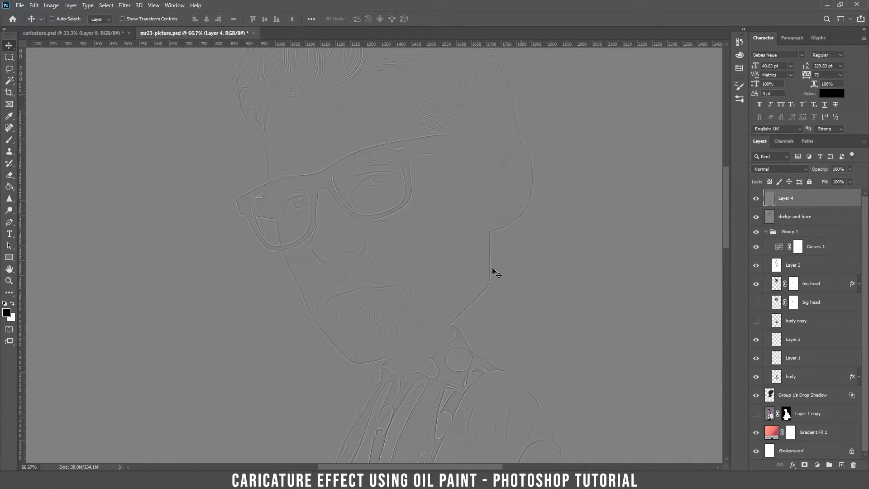
# Step: Set Layer 4 to Overlay blending and toggle its visibility to compare the sharpening
pyautogui.click(769, 170)
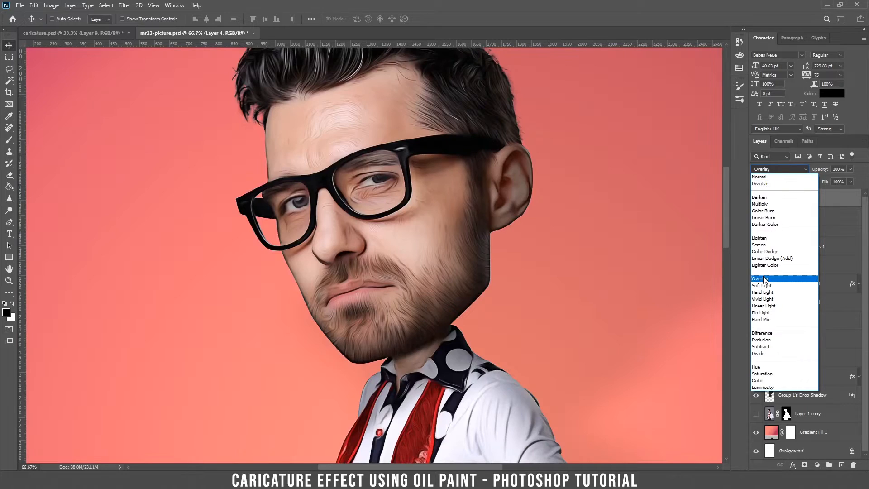
pyautogui.click(764, 279)
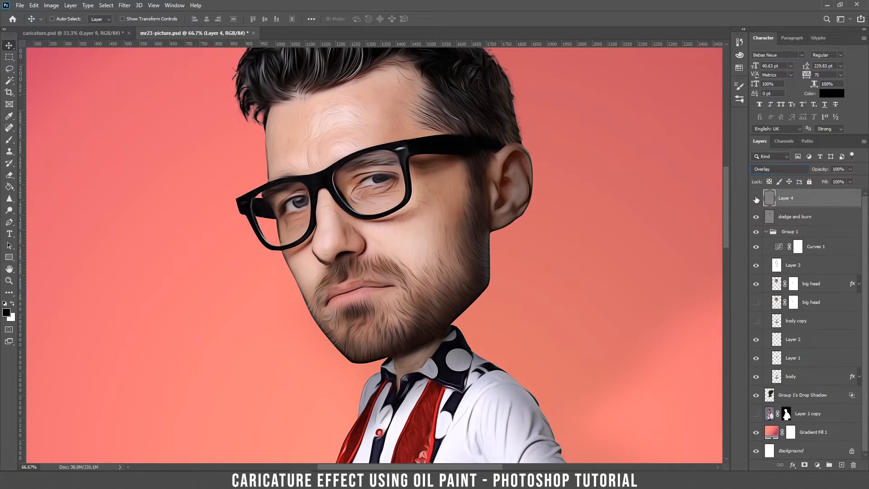
pyautogui.click(757, 199)
pyautogui.click(757, 199)
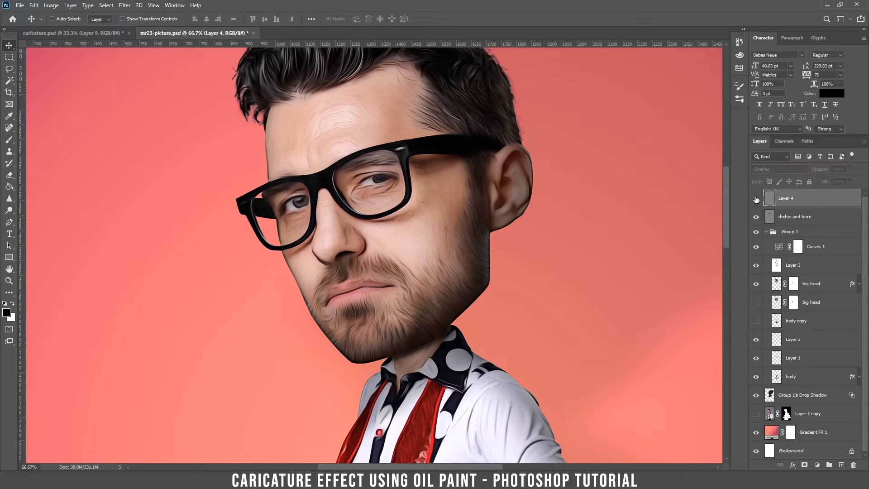
pyautogui.click(757, 199)
# Step: Rename Layer 4 to 'high pass'
pyautogui.moveTo(779, 199)
pyautogui.mouseDown()
pyautogui.moveTo(782, 223)
pyautogui.moveTo(799, 217)
pyautogui.moveTo(800, 199)
pyautogui.mouseUp()
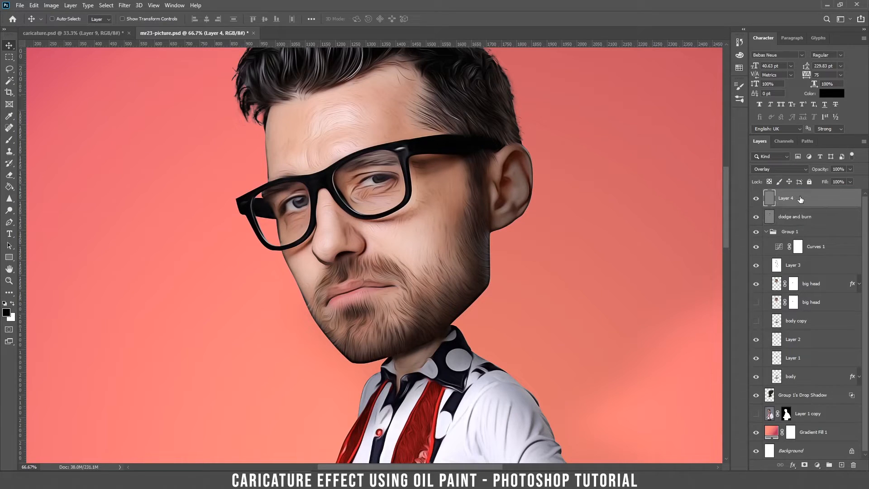
pyautogui.doubleClick(787, 198)
pyautogui.write('high pass')
pyautogui.press('Return')
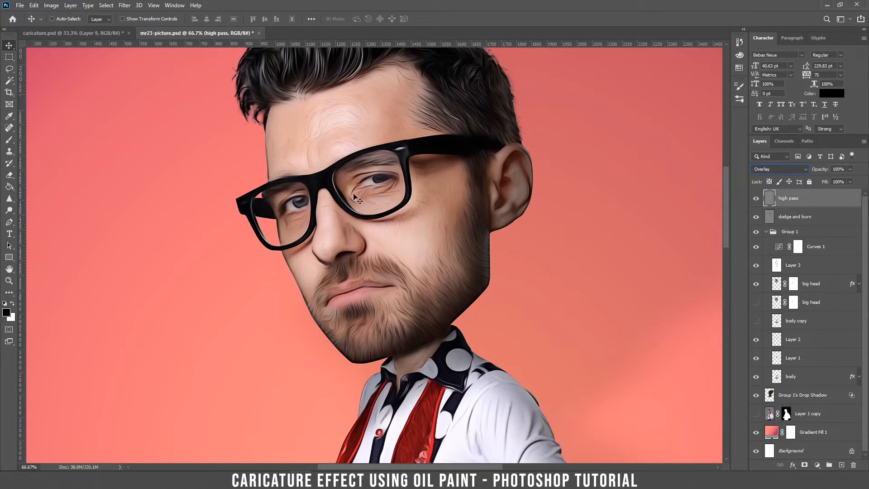
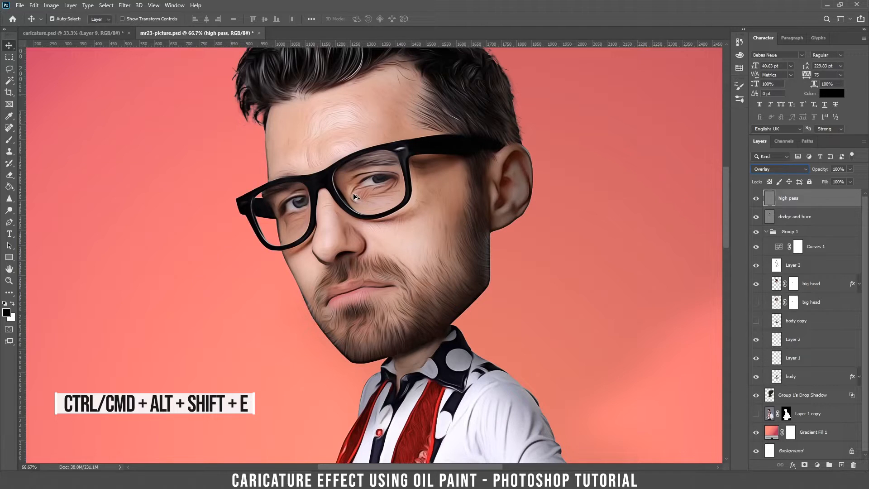
# Step: Stamp all visible layers into Layer 4 and apply Smart Sharpen at 152% amount, 3.5 px radius
pyautogui.hotkey('ctrl', 'alt', 'shift', 'e')
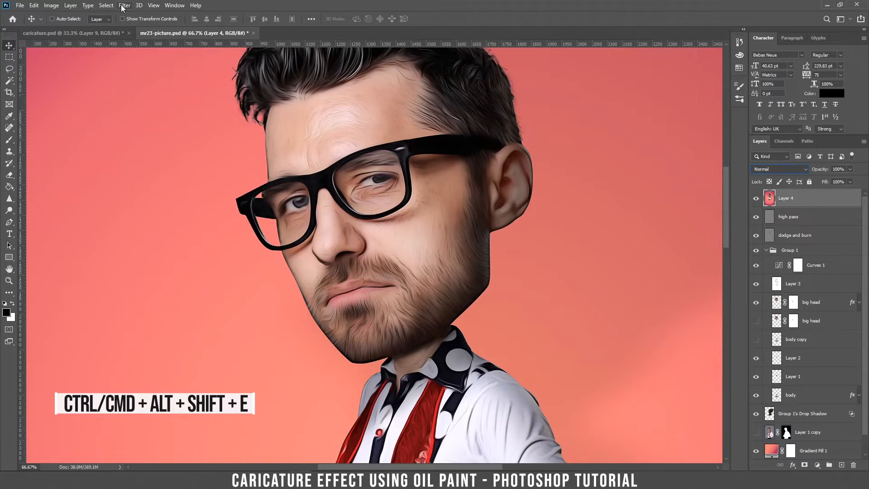
pyautogui.click(124, 5)
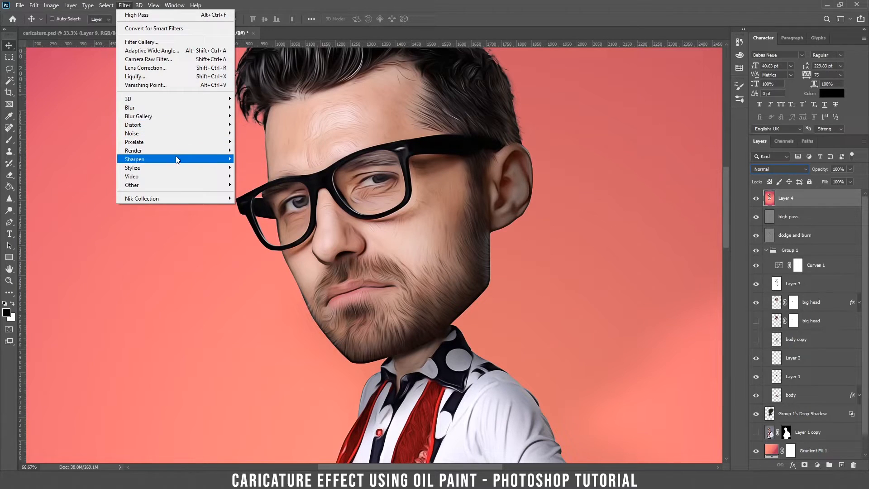
pyautogui.moveTo(176, 157)
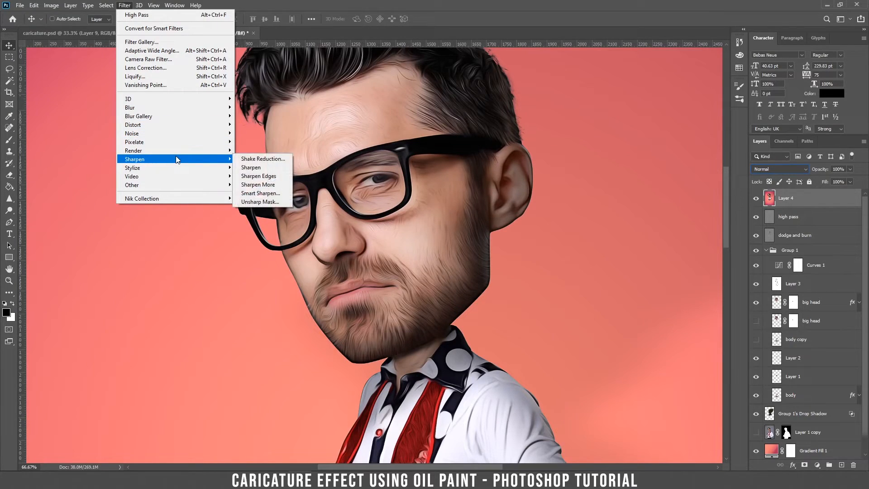
pyautogui.click(265, 195)
pyautogui.moveTo(323, 130); pyautogui.dragTo(344, 224)
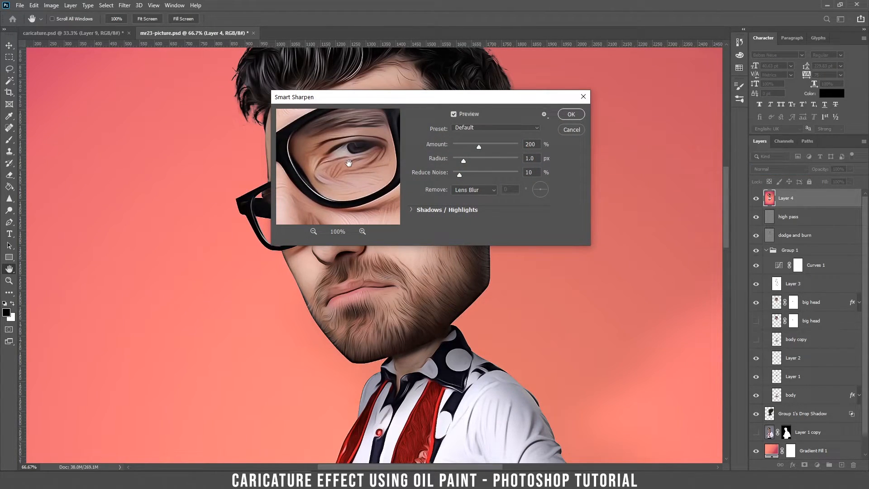
pyautogui.moveTo(475, 146)
pyautogui.mouseDown()
pyautogui.moveTo(487, 145)
pyautogui.moveTo(471, 158)
pyautogui.mouseUp()
pyautogui.click(472, 145)
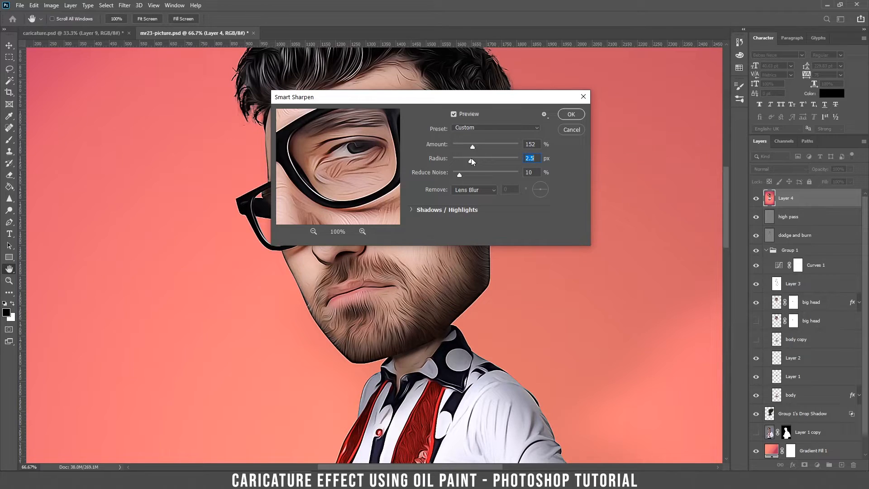
pyautogui.click(313, 231)
pyautogui.click(313, 232)
pyautogui.click(313, 231)
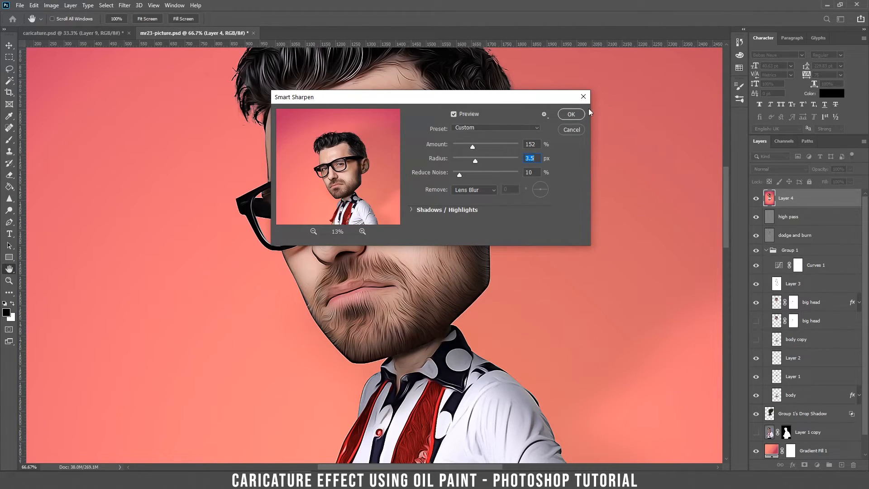
pyautogui.click(573, 115)
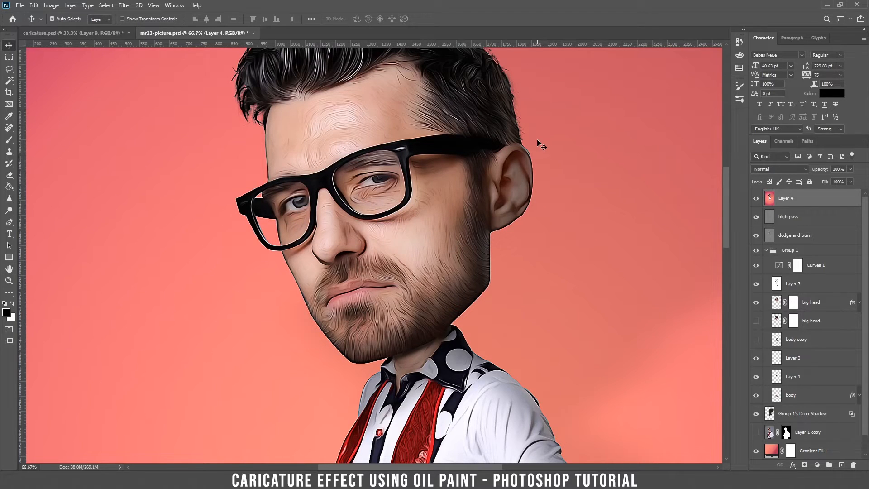
pyautogui.hotkey('ctrl', '-')
pyautogui.hotkey('ctrl', '-')
pyautogui.hotkey('ctrl', '+')
pyautogui.hotkey('ctrl', '+')
pyautogui.hotkey('ctrl', '+')
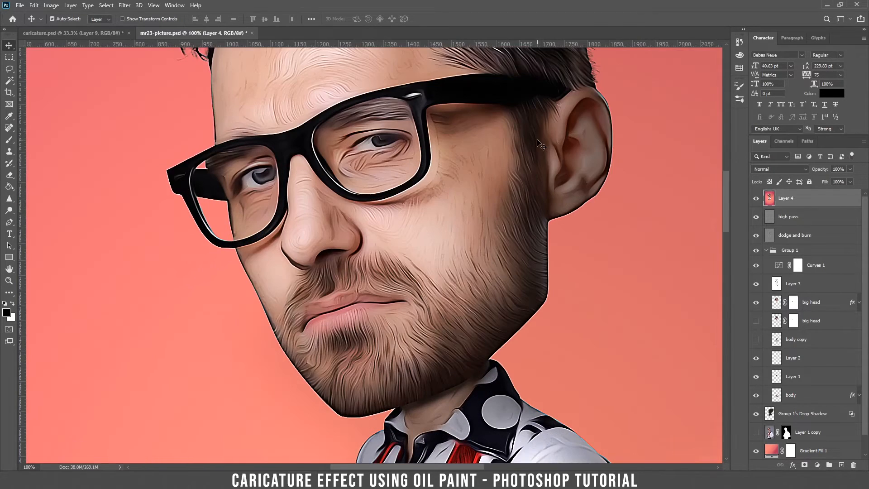
pyautogui.click(756, 198)
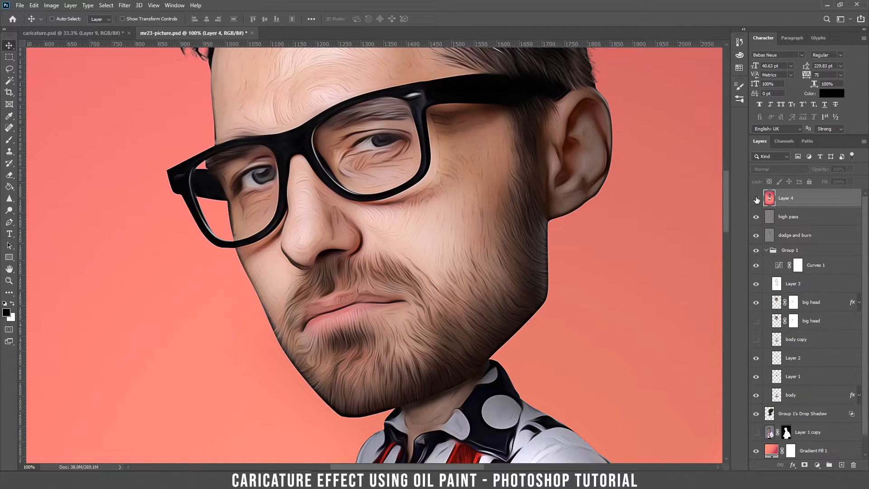
pyautogui.click(756, 200)
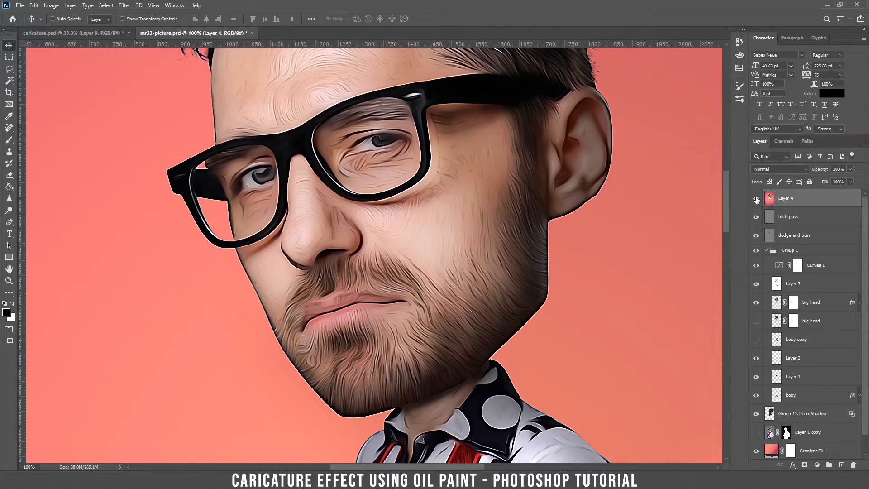
pyautogui.hotkey('ctrl', '0')
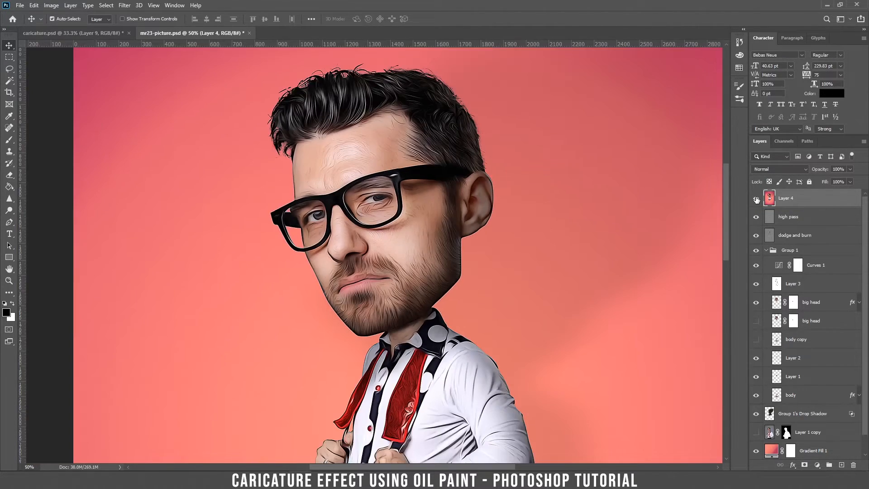
pyautogui.hotkey('ctrl', '-')
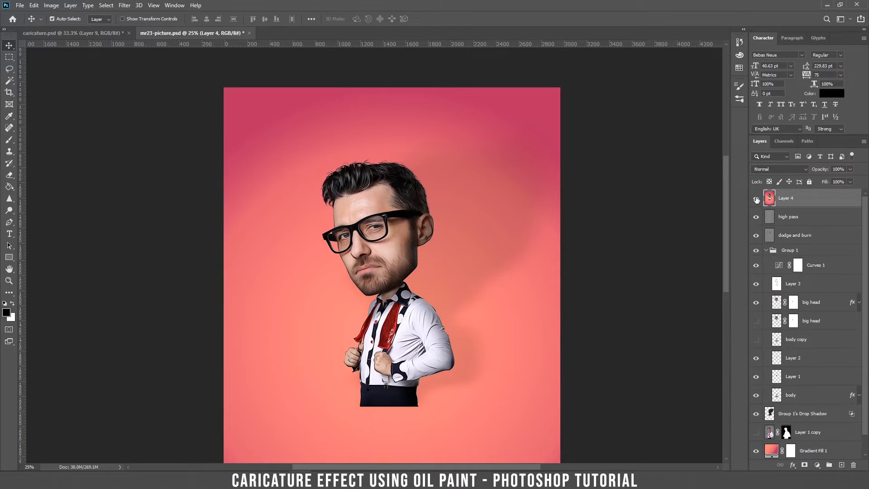
pyautogui.hotkey('ctrl', '+')
pyautogui.hotkey('ctrl', '+')
pyautogui.hotkey('ctrl', '+')
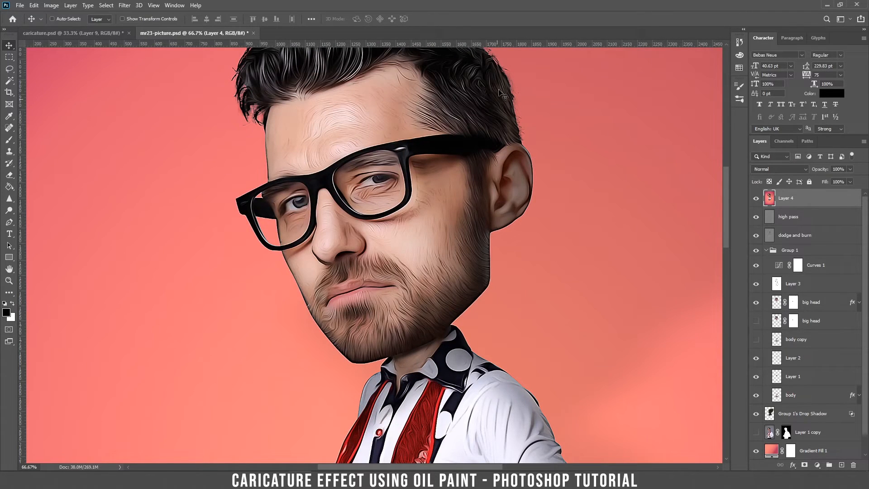
pyautogui.scroll(2, 500, 104)
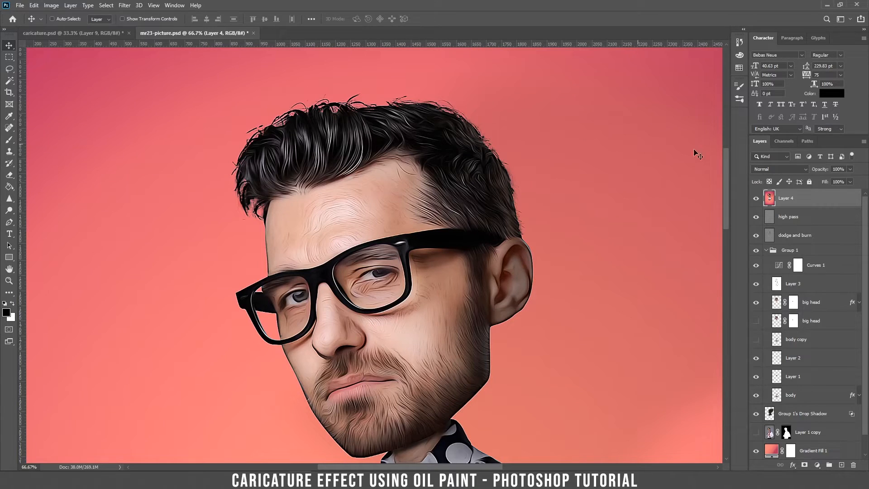
pyautogui.moveTo(439, 179)
pyautogui.mouseDown()
pyautogui.moveTo(502, 180)
pyautogui.moveTo(444, 163)
pyautogui.mouseUp()
pyautogui.hotkey('ctrl', 'z')
# Step: Select the Blur Tool from the toolbar flyout and zoom to 100% on the forehead
pyautogui.click(10, 213)
pyautogui.click(10, 199)
pyautogui.click(45, 200)
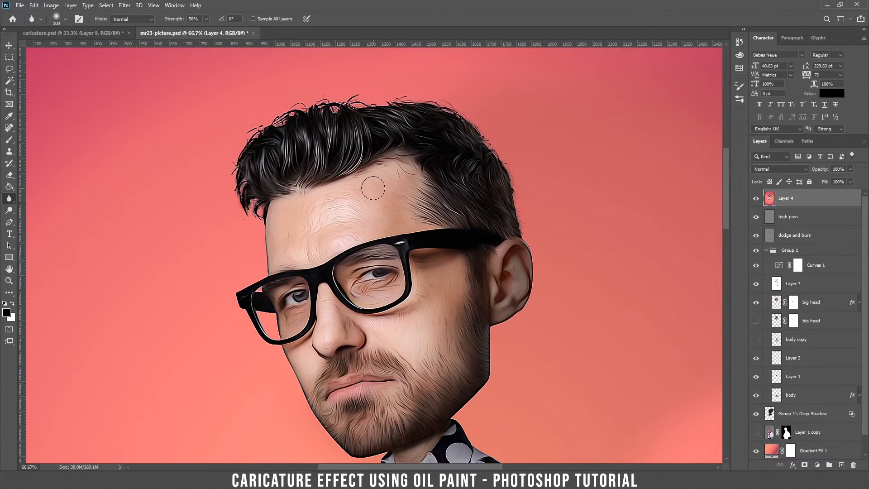
pyautogui.hotkey('ctrl', '+')
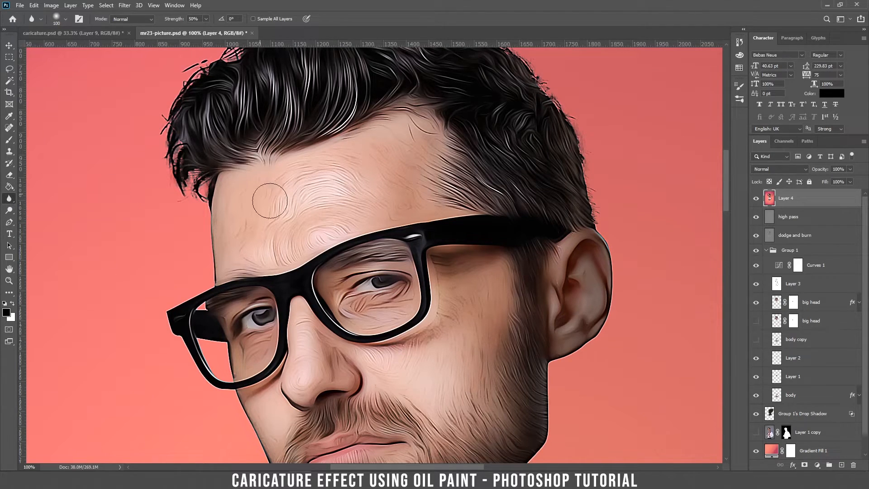
# Step: Blur the forehead and cheek skin texture on Layer 4 at 50% strength
pyautogui.moveTo(369, 179)
pyautogui.mouseDown()
pyautogui.moveTo(420, 161)
pyautogui.moveTo(403, 195)
pyautogui.moveTo(433, 168)
pyautogui.moveTo(414, 142)
pyautogui.moveTo(392, 157)
pyautogui.moveTo(402, 144)
pyautogui.moveTo(385, 200)
pyautogui.moveTo(358, 171)
pyautogui.moveTo(274, 203)
pyautogui.moveTo(268, 245)
pyautogui.moveTo(291, 212)
pyautogui.moveTo(349, 171)
pyautogui.moveTo(336, 201)
pyautogui.mouseUp()
pyautogui.moveTo(463, 316); pyautogui.dragTo(456, 339)
pyautogui.moveTo(430, 376)
pyautogui.mouseDown()
pyautogui.moveTo(413, 271)
pyautogui.moveTo(266, 117)
pyautogui.moveTo(400, 69)
pyautogui.mouseUp()
pyautogui.moveTo(400, 68)
pyautogui.mouseDown()
pyautogui.moveTo(400, 128)
pyautogui.moveTo(442, 248)
pyautogui.mouseUp()
pyautogui.hotkey('ctrl', '-')
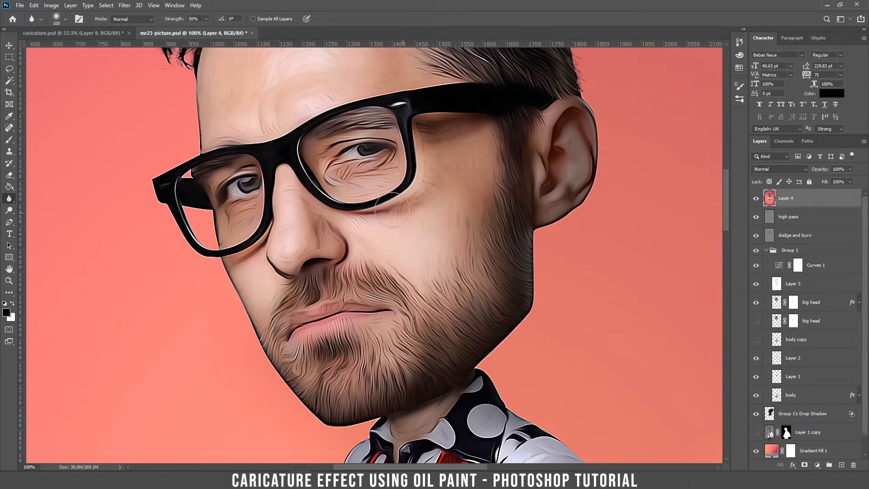
pyautogui.scroll(-3, 385, 434)
pyautogui.hotkey('ctrl', '-')
pyautogui.hotkey('ctrl', '-')
pyautogui.press('v')
pyautogui.scroll(-2, 259, 127)
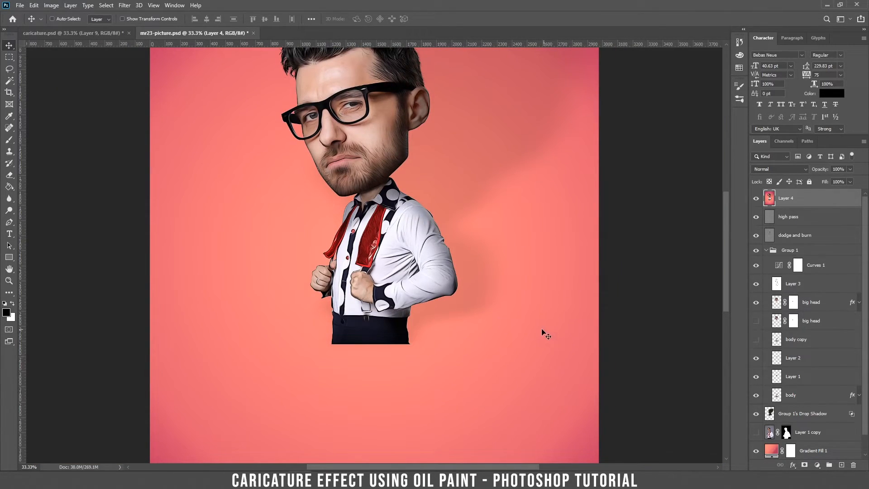
# Step: Add the text 'MR23' below the trousers and scale it up about nine times
pyautogui.press('t')
pyautogui.click(333, 382)
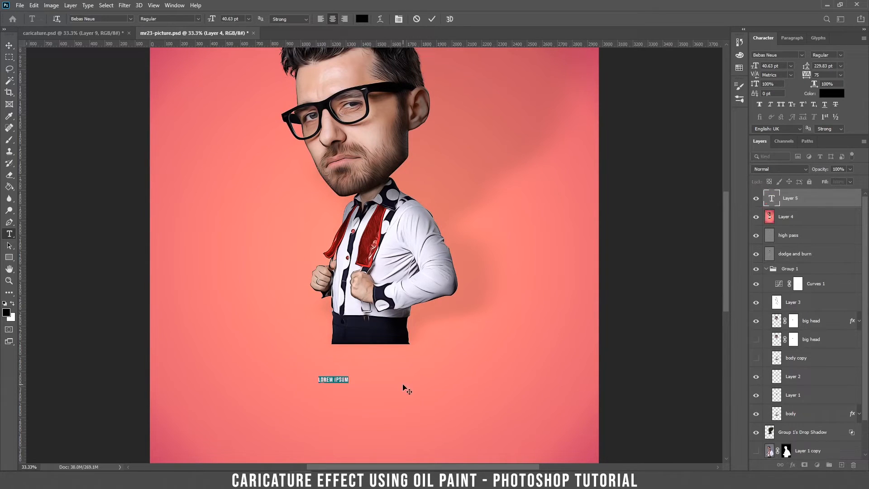
pyautogui.write('MR23')
pyautogui.hotkey('ctrl', 'Return')
pyautogui.press('v')
pyautogui.hotkey('ctrl', 't')
pyautogui.moveTo(340, 377); pyautogui.dragTo(477, 353)
pyautogui.moveTo(408, 376); pyautogui.dragTo(392, 397)
pyautogui.press('Return')
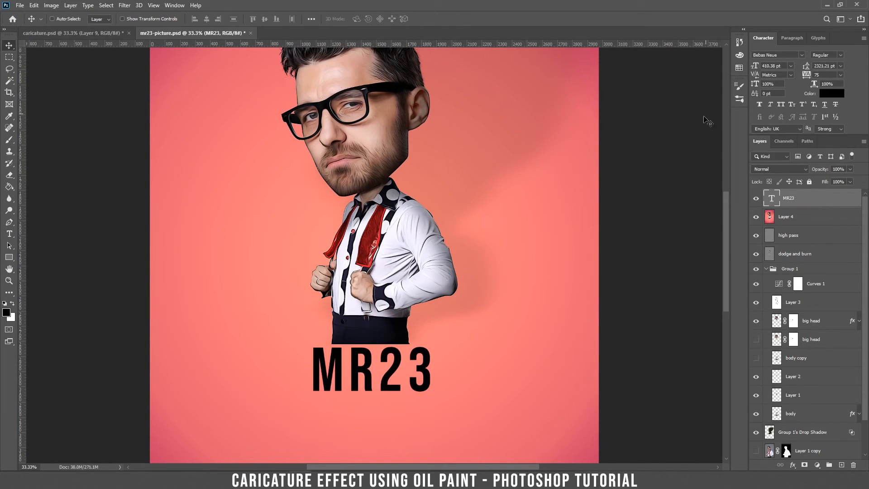
# Step: Set the MR23 font to Montserrat Black, then select Layer 4
pyautogui.click(774, 56)
pyautogui.write('mont')
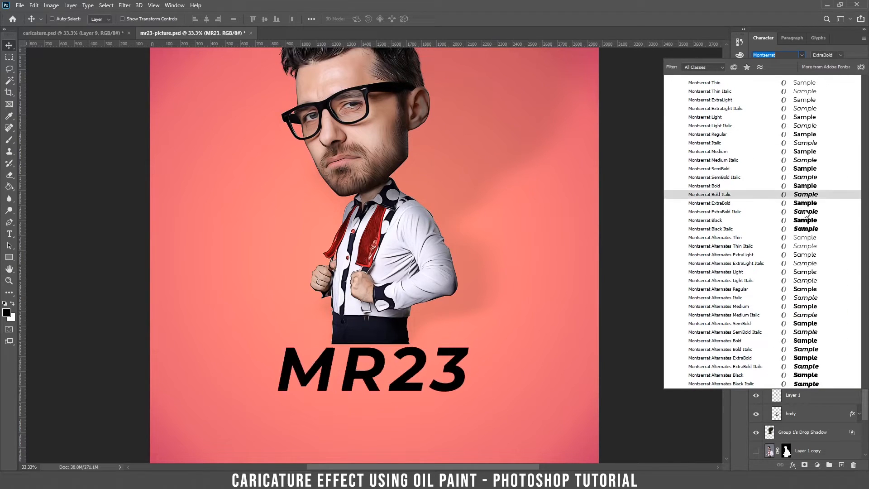
pyautogui.click(807, 220)
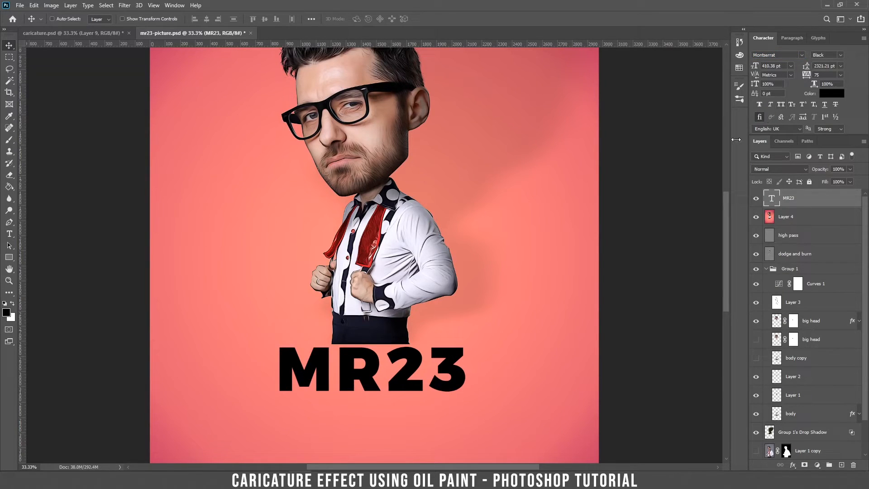
pyautogui.click(840, 55)
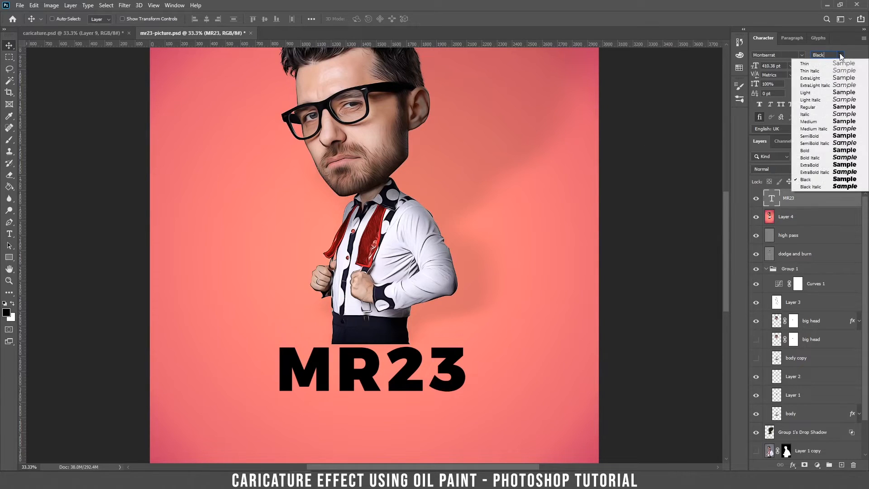
pyautogui.click(832, 179)
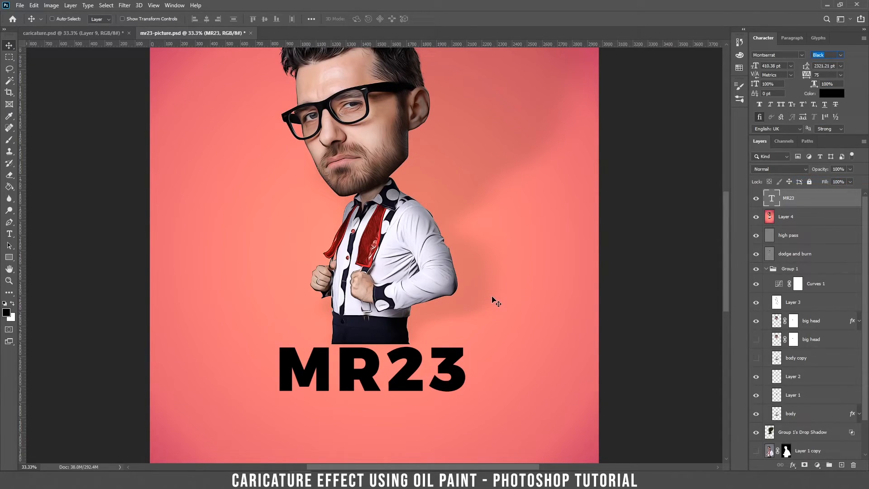
pyautogui.click(826, 218)
# Step: On a new Layer 5, fill a rectangle around MR23 with white and deselect
pyautogui.click(841, 465)
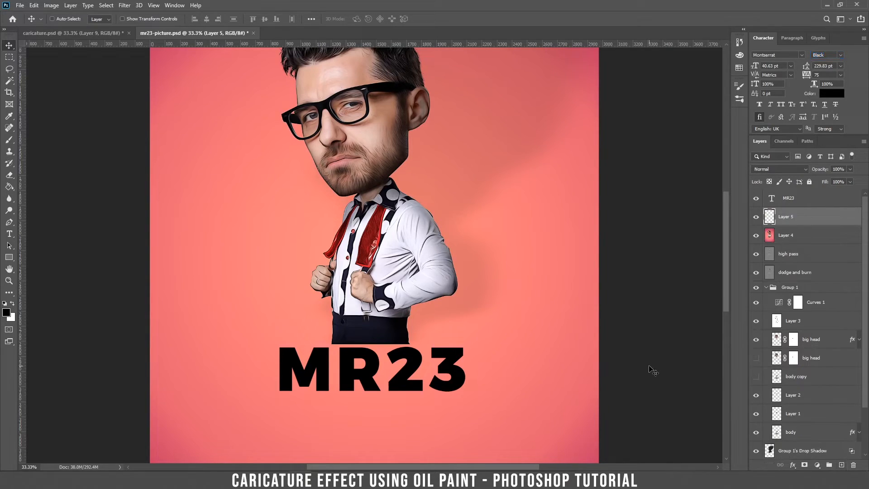
pyautogui.press('m')
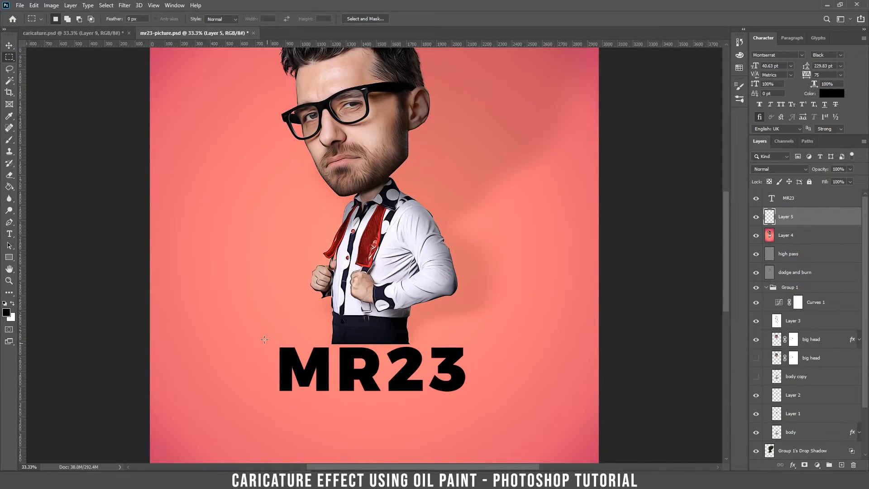
pyautogui.moveTo(267, 342)
pyautogui.mouseDown()
pyautogui.moveTo(519, 429)
pyautogui.moveTo(473, 397)
pyautogui.mouseUp()
pyautogui.press('g')
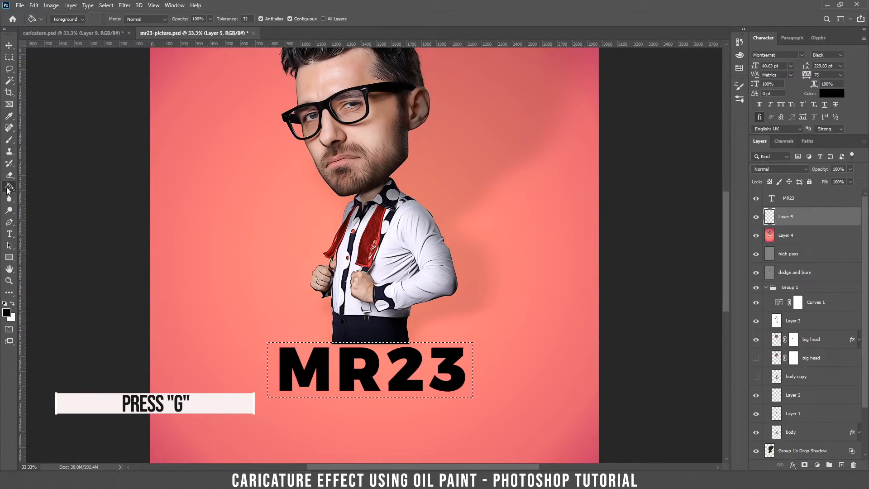
pyautogui.click(7, 312)
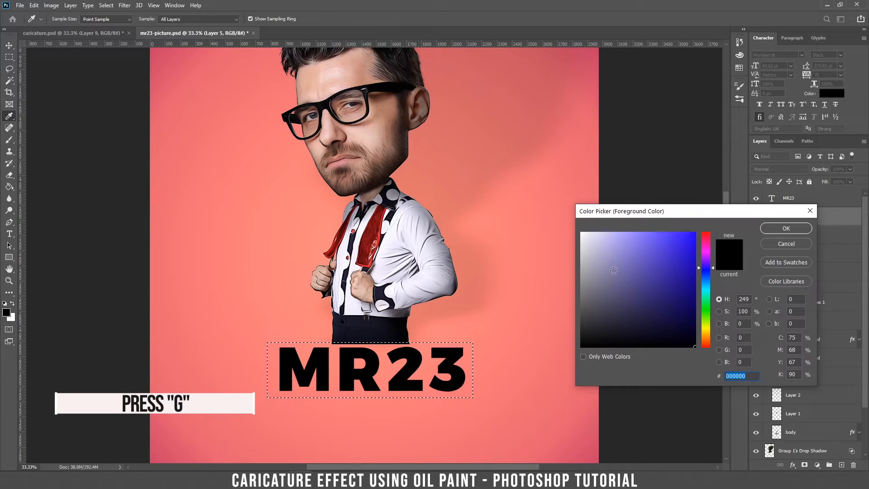
pyautogui.click(582, 233)
pyautogui.click(787, 228)
pyautogui.click(426, 376)
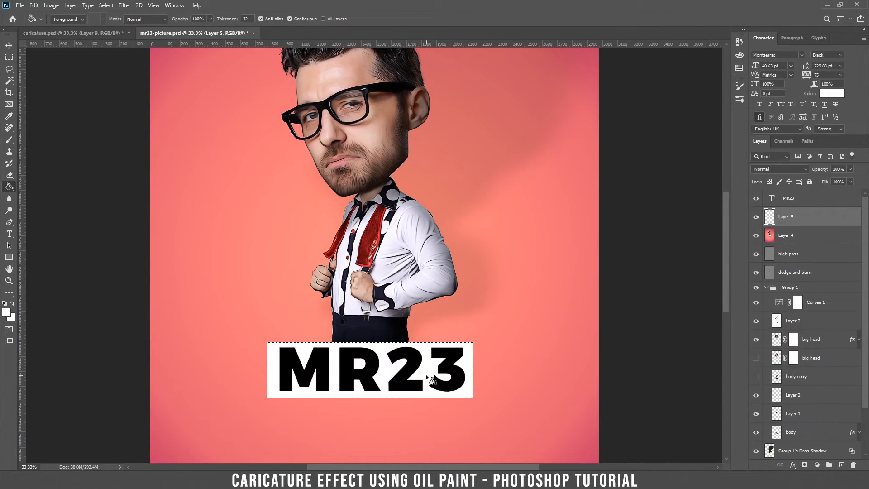
pyautogui.hotkey('ctrl', 'd')
# Step: Scale the white box and MR23 text together to about 161%
pyautogui.press('v')
pyautogui.hotkey('ctrl', '-')
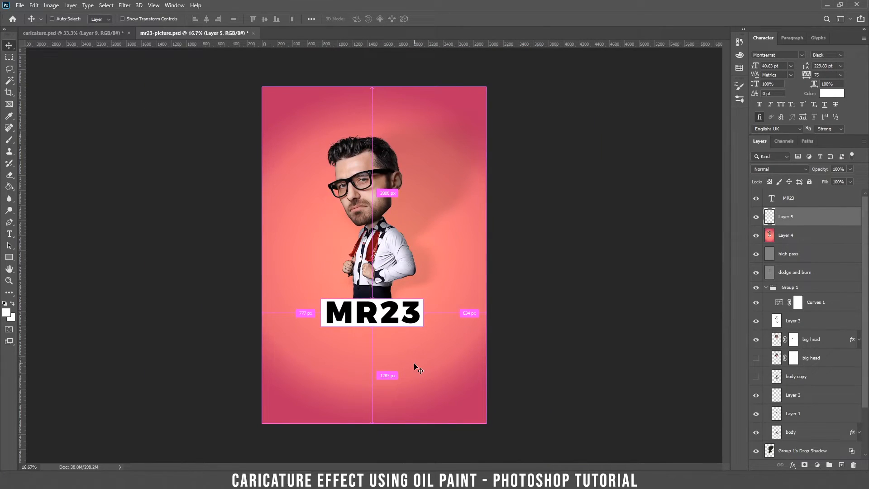
pyautogui.hotkey('ctrl', '+')
pyautogui.hotkey('ctrl', '+')
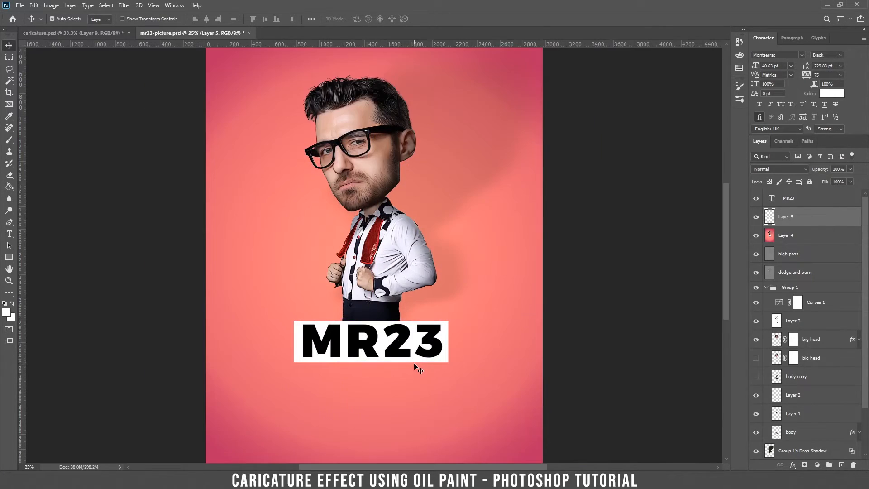
pyautogui.moveTo(400, 353); pyautogui.dragTo(389, 288)
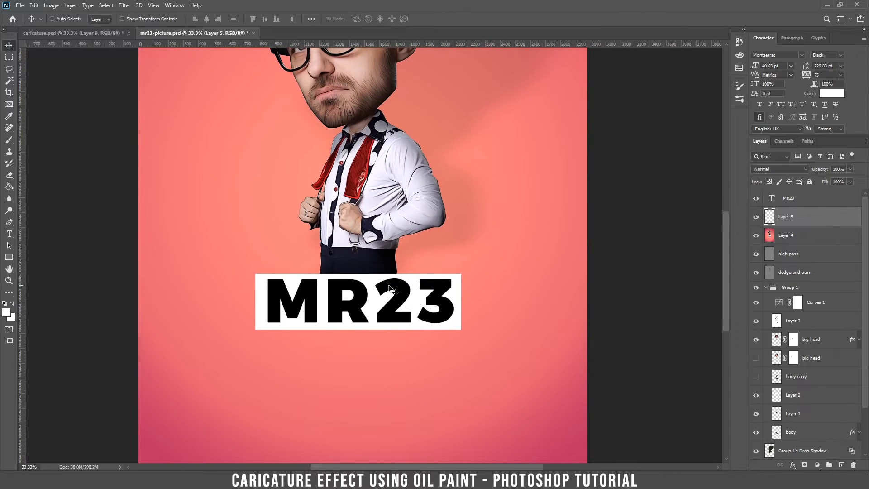
pyautogui.hotkey('ctrl', '+')
pyautogui.hotkey('ctrl', '+')
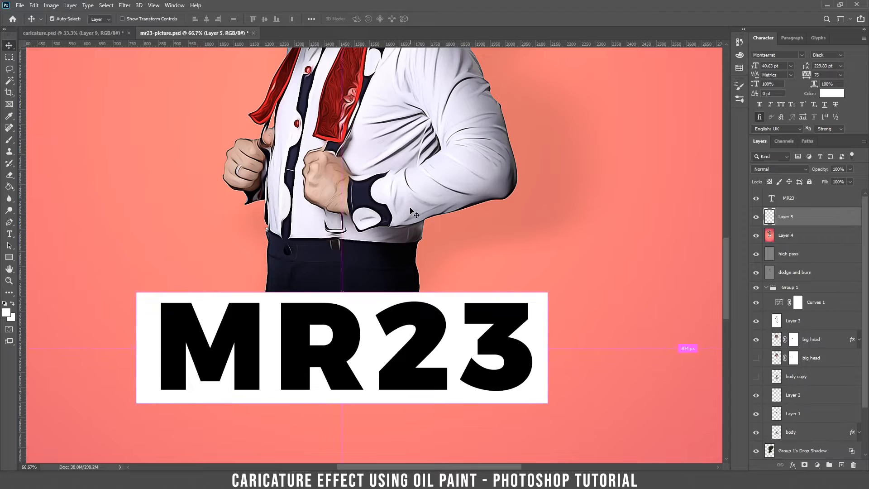
pyautogui.hotkey('ctrl', '-')
pyautogui.hotkey('ctrl', '-')
pyautogui.hotkey('ctrl', '-')
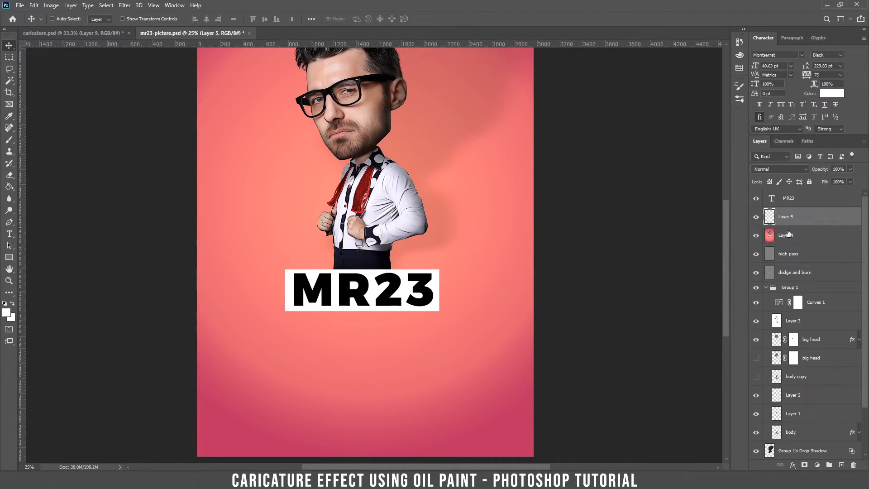
pyautogui.keyDown('ctrl'); pyautogui.click(810, 202); pyautogui.keyUp('ctrl')
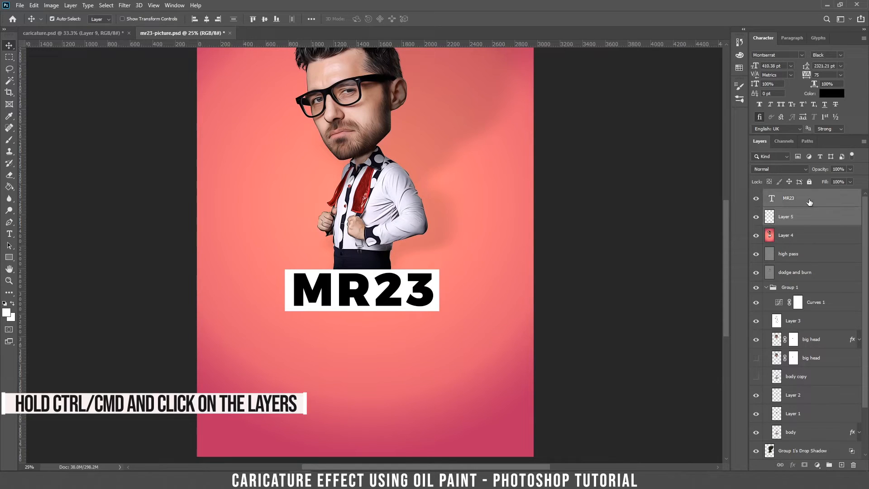
pyautogui.hotkey('ctrl', 't')
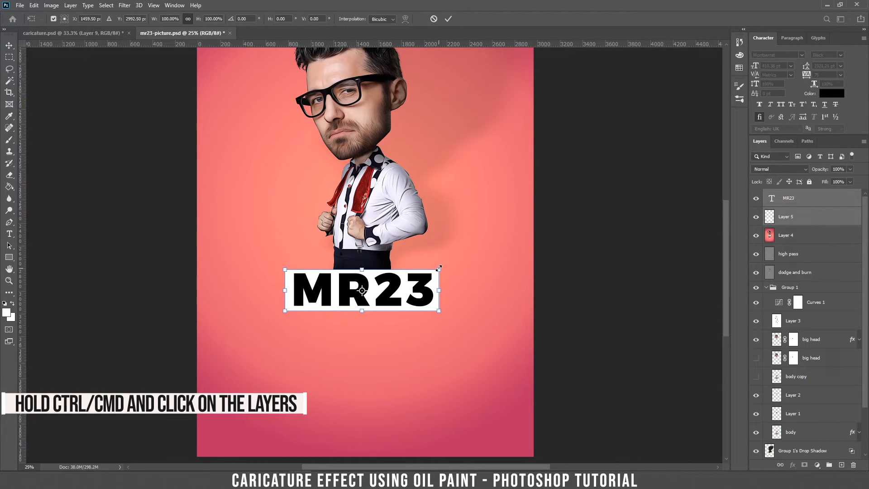
pyautogui.moveTo(441, 269); pyautogui.dragTo(470, 295)
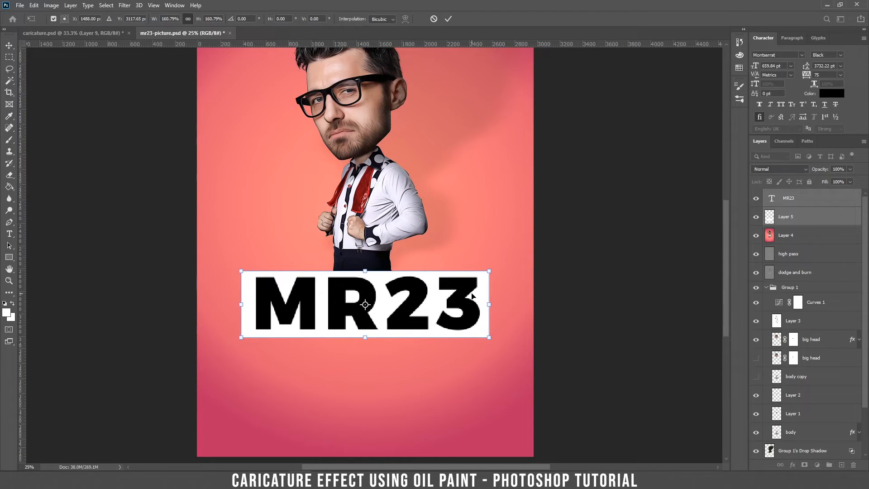
pyautogui.press('Return')
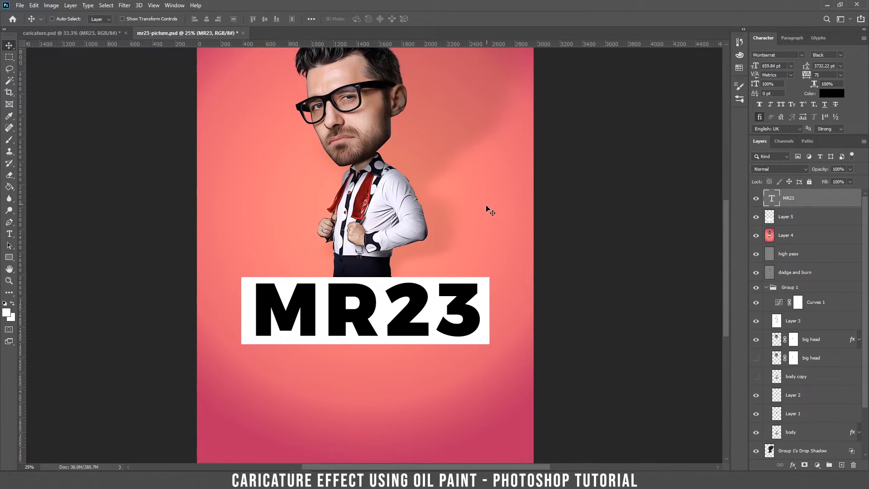
pyautogui.click(797, 218)
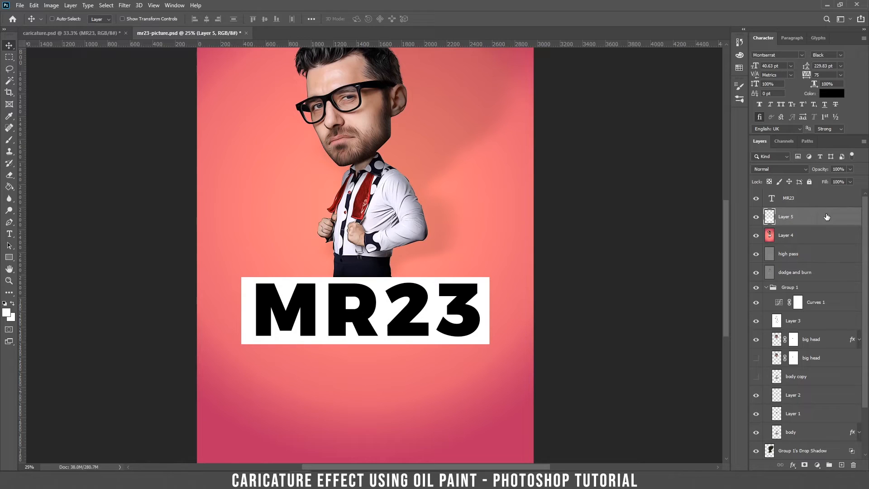
pyautogui.doubleClick(838, 220)
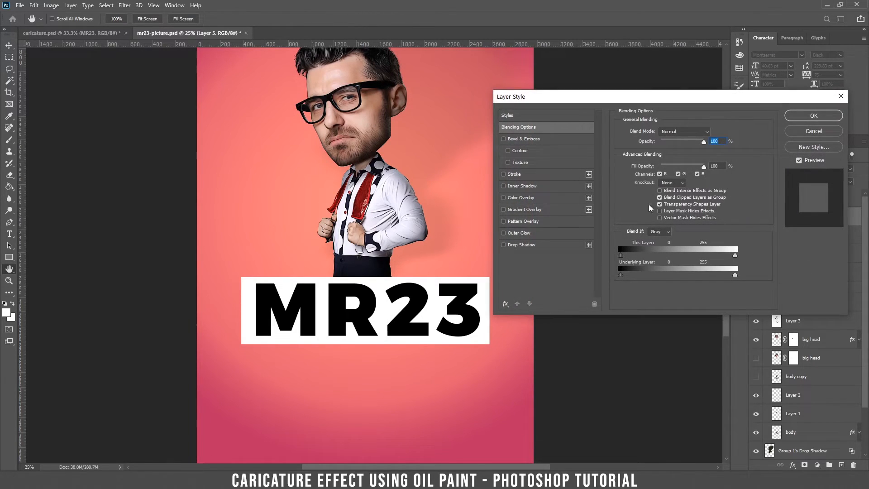
# Step: Enable a Gradient Overlay on the box and preview Reds presets such as Red_05
pyautogui.click(504, 209)
pyautogui.click(524, 209)
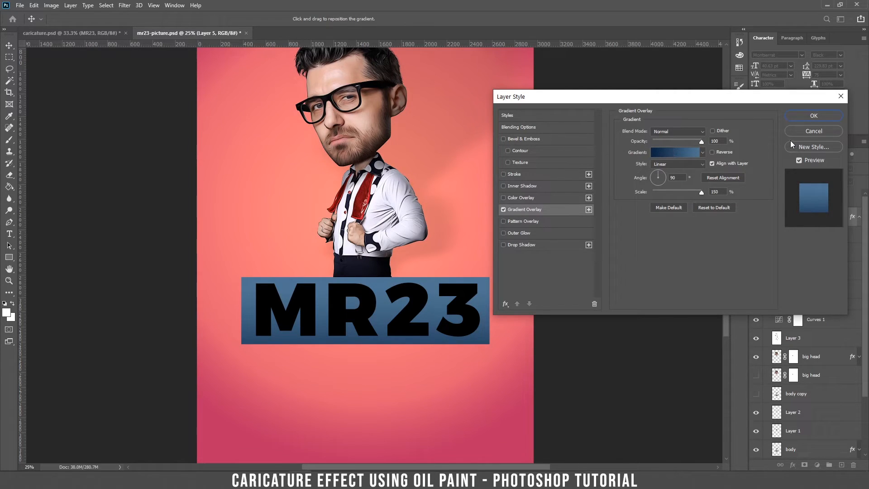
pyautogui.click(670, 153)
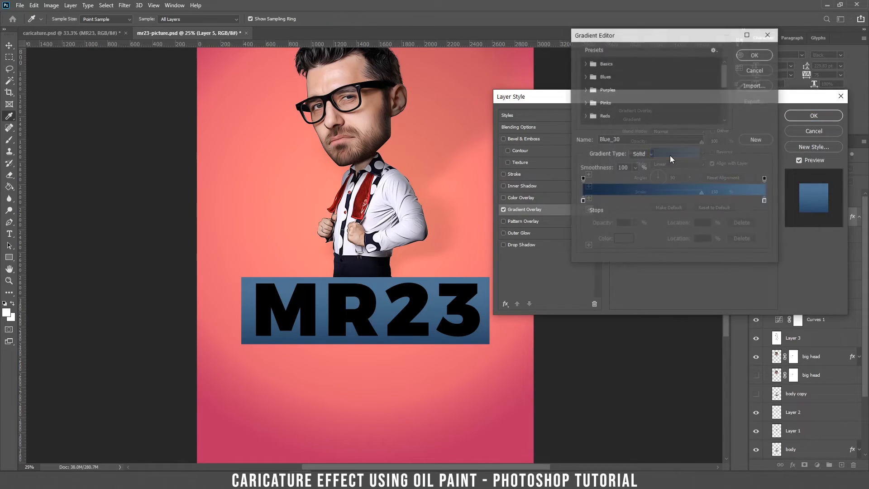
pyautogui.click(586, 116)
pyautogui.scroll(-1, 600, 126)
pyautogui.click(596, 115)
pyautogui.click(655, 115)
pyautogui.click(614, 100)
# Step: Apply the Blues preset Blue_27 gradient overlay to the box
pyautogui.scroll(1, 588, 67)
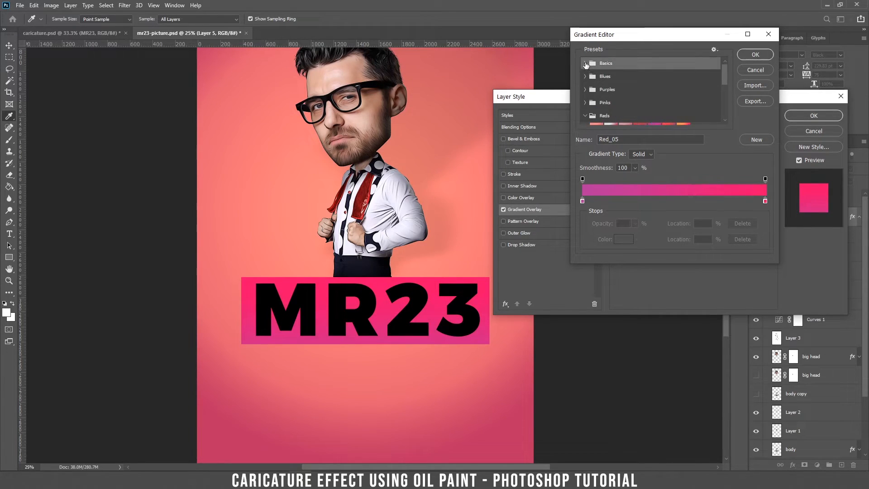
pyautogui.click(585, 76)
pyautogui.click(597, 90)
pyautogui.click(684, 119)
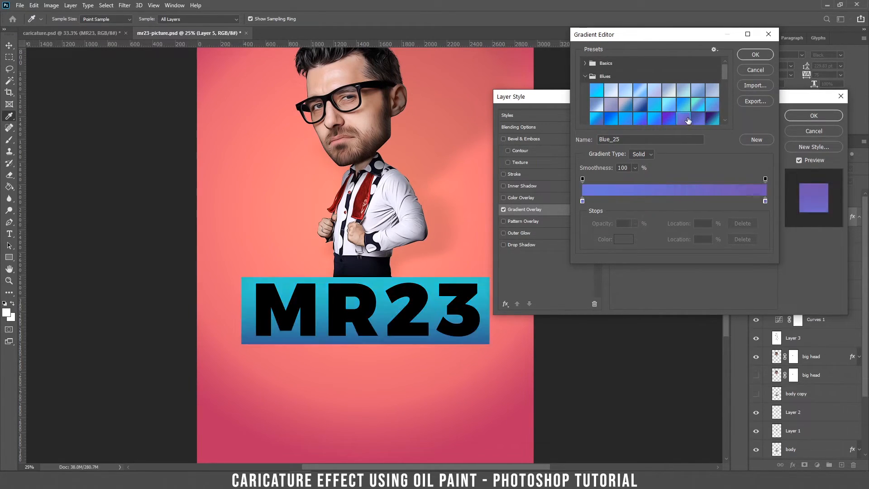
pyautogui.click(712, 119)
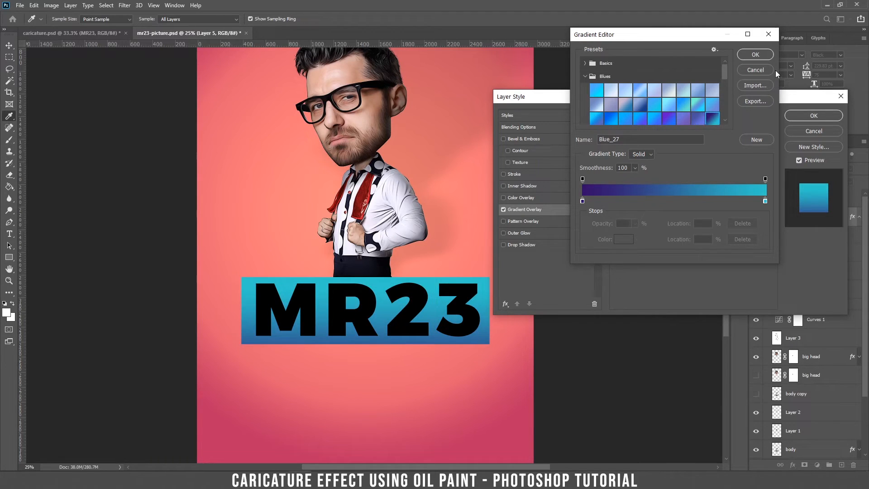
pyautogui.click(762, 55)
pyautogui.click(805, 117)
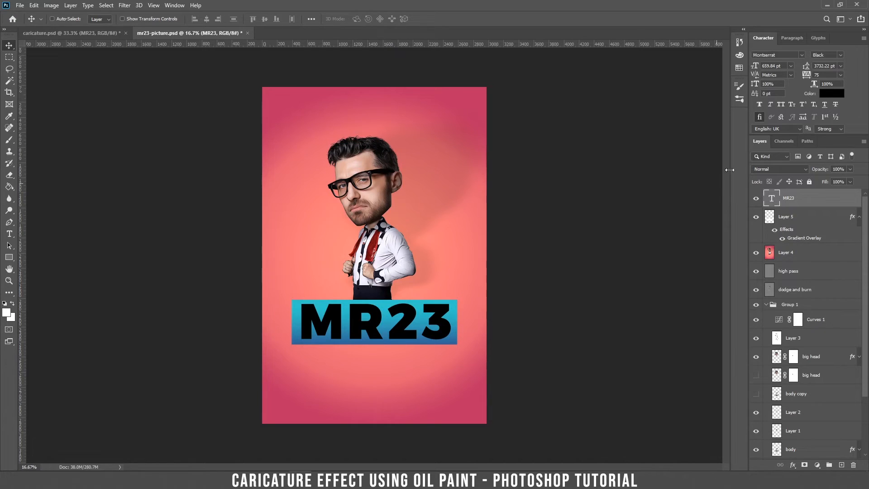
# Step: Color the MR23 text white (ffffff)
pyautogui.click(828, 95)
pyautogui.write('ffffff')
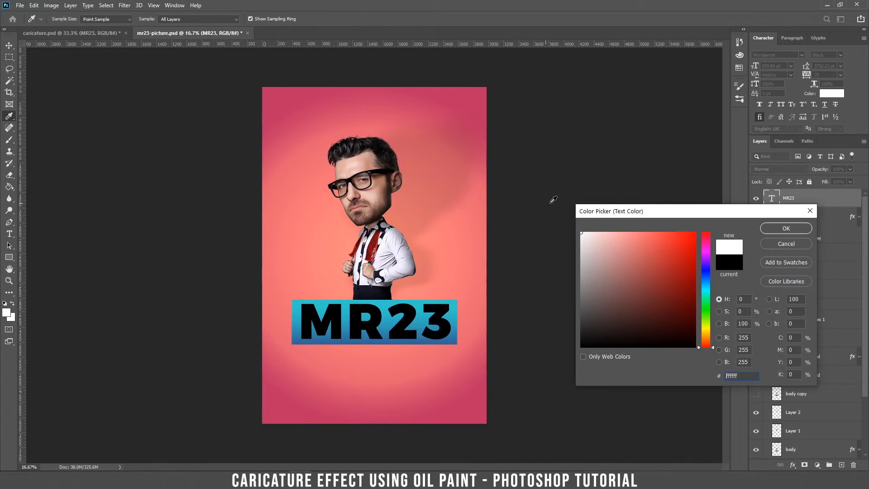
pyautogui.click(766, 231)
pyautogui.hotkey('ctrl', '+')
pyautogui.hotkey('ctrl', '+')
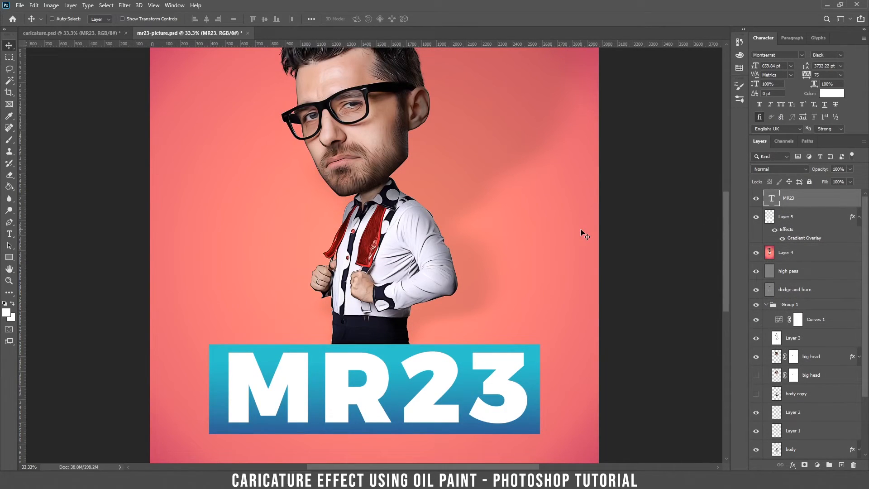
# Step: Give MR23 a hard 0 px drop shadow offset on the canvas, and enable Inner Shadow
pyautogui.doubleClick(851, 198)
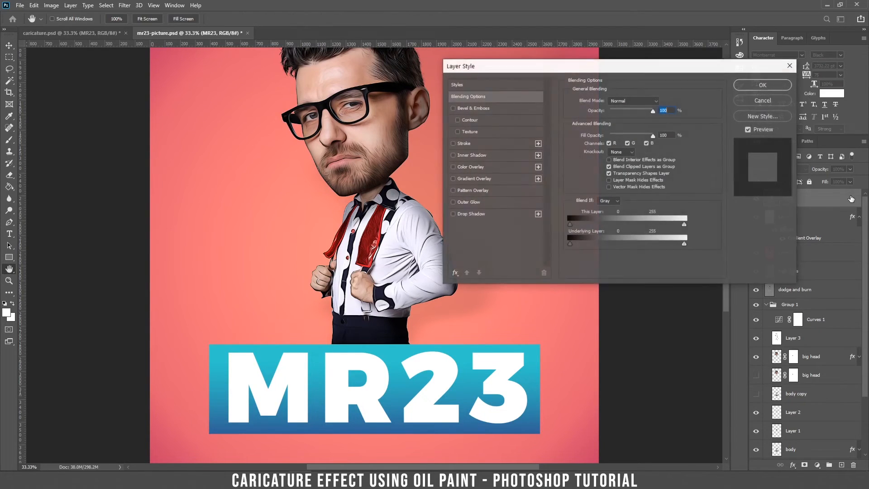
pyautogui.click(470, 214)
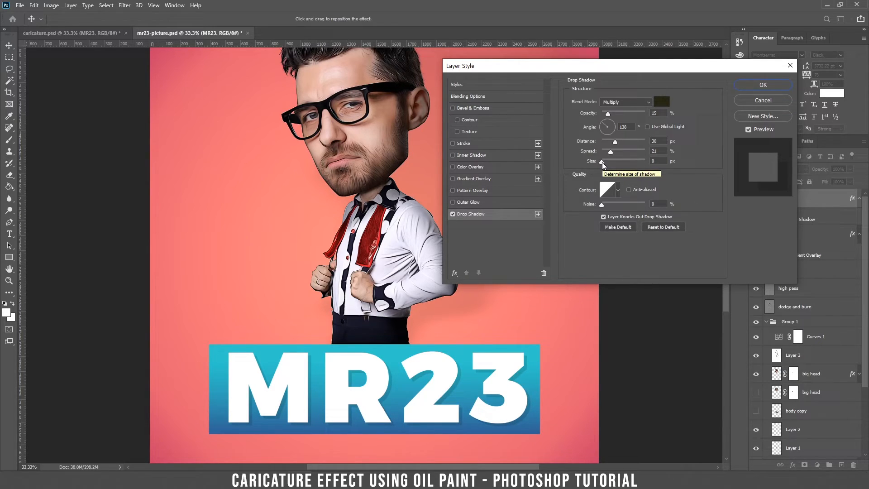
pyautogui.moveTo(604, 162); pyautogui.dragTo(609, 164)
pyautogui.moveTo(612, 164); pyautogui.dragTo(591, 164)
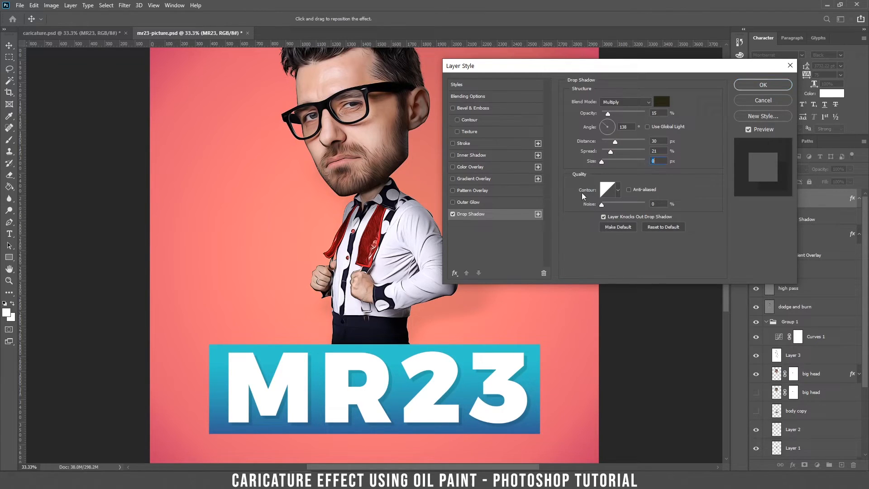
pyautogui.hotkey('ctrl', '+')
pyautogui.hotkey('ctrl', '+')
pyautogui.moveTo(477, 384); pyautogui.dragTo(317, 127)
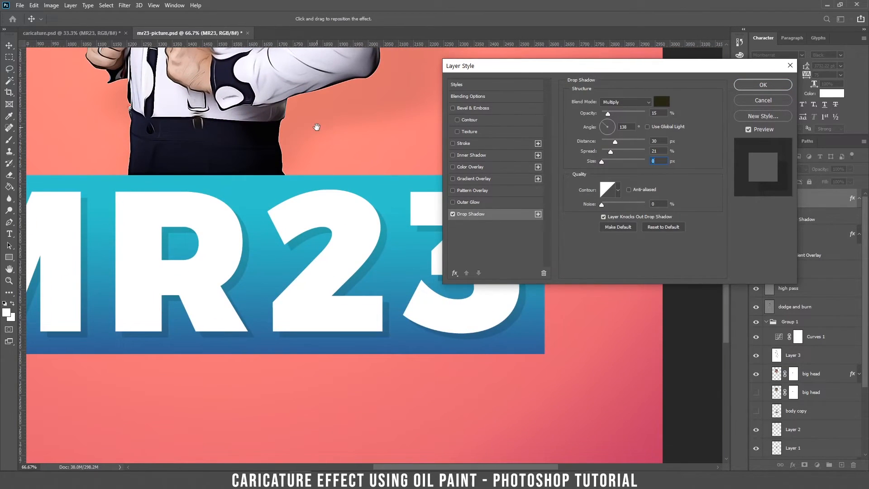
pyautogui.moveTo(254, 252); pyautogui.dragTo(244, 239)
pyautogui.moveTo(229, 220); pyautogui.dragTo(393, 226)
pyautogui.click(452, 155)
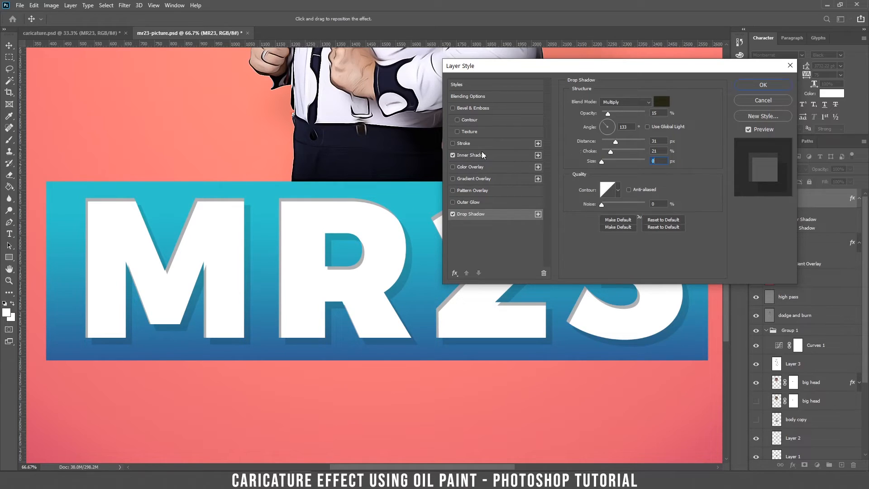
# Step: Set the inner shadow to 142° angle, 16 px distance, 24 px size, higher opacity, and add a white stroke
pyautogui.click(478, 155)
pyautogui.moveTo(131, 235); pyautogui.dragTo(132, 235)
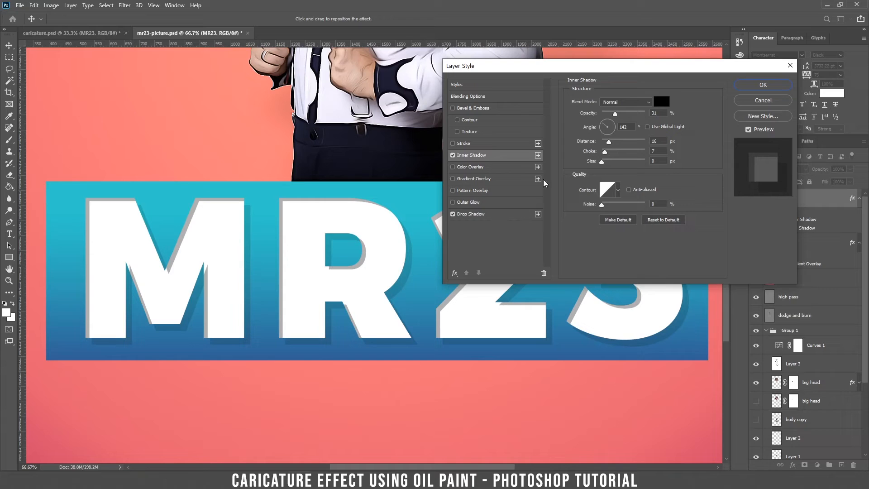
pyautogui.moveTo(603, 164); pyautogui.dragTo(610, 167)
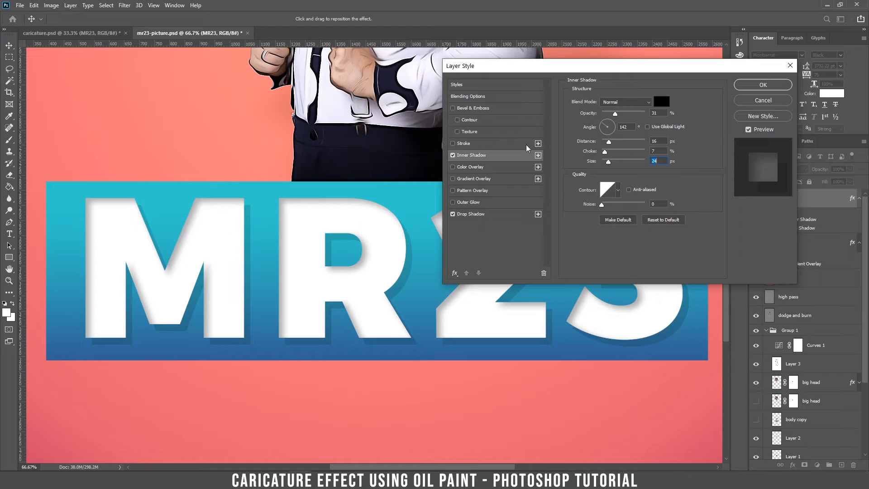
pyautogui.moveTo(619, 113); pyautogui.dragTo(624, 115)
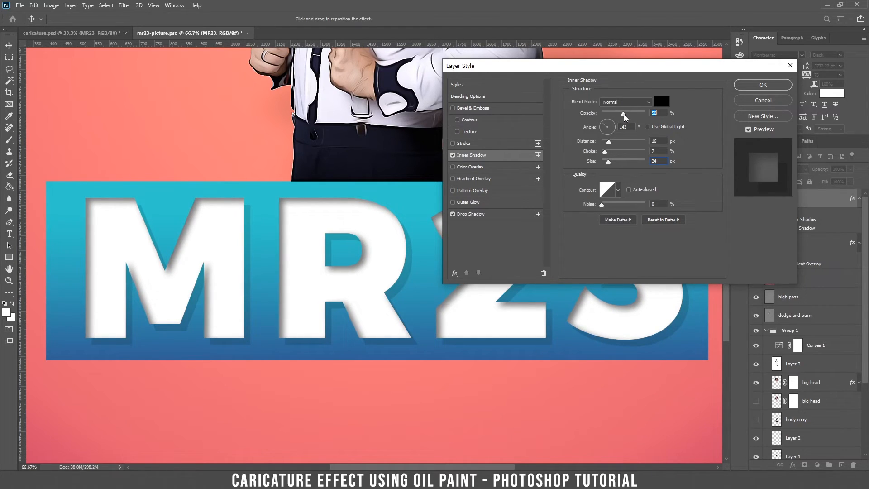
pyautogui.click(454, 143)
pyautogui.click(473, 143)
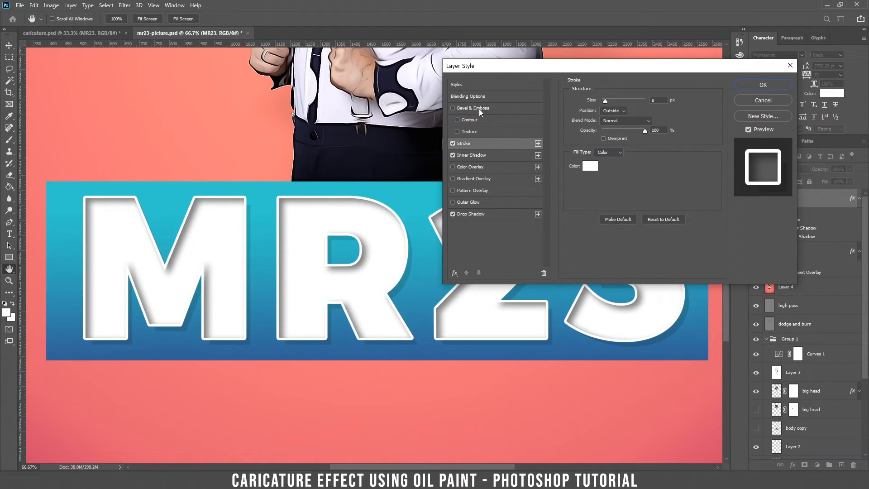
# Step: Set the MR23 text's blend mode to Overlay, apply the style, and select Layer 5 too
pyautogui.click(473, 96)
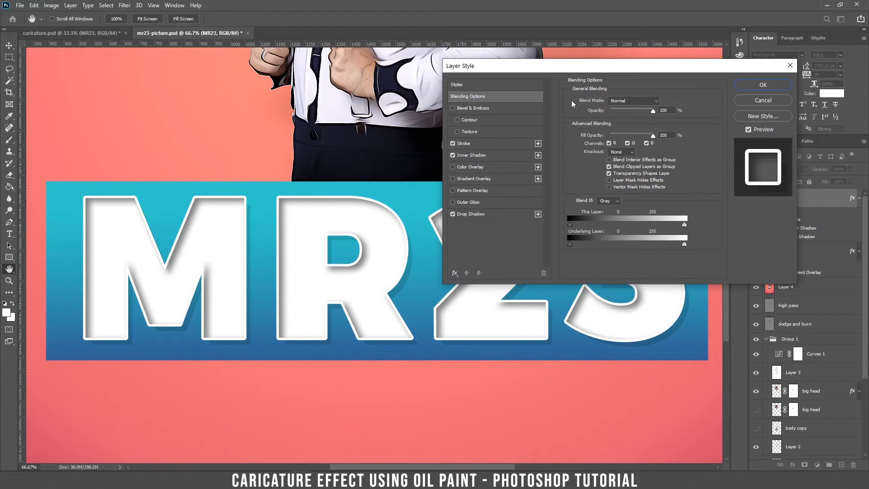
pyautogui.click(624, 101)
pyautogui.click(616, 205)
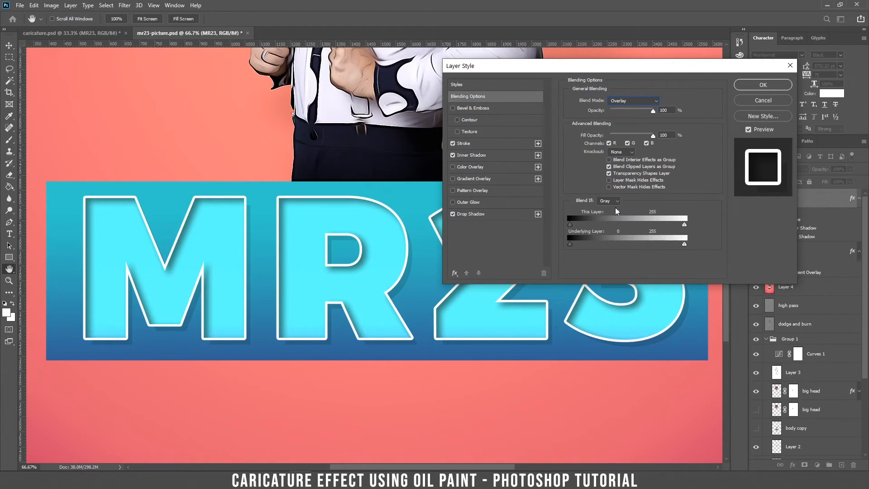
pyautogui.hotkey('ctrl', '-')
pyautogui.hotkey('ctrl', '-')
pyautogui.hotkey('ctrl', '-')
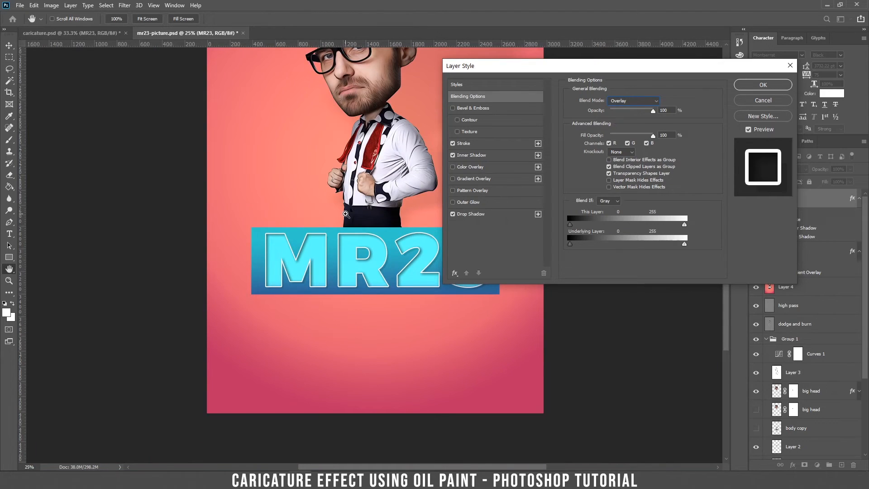
pyautogui.click(755, 89)
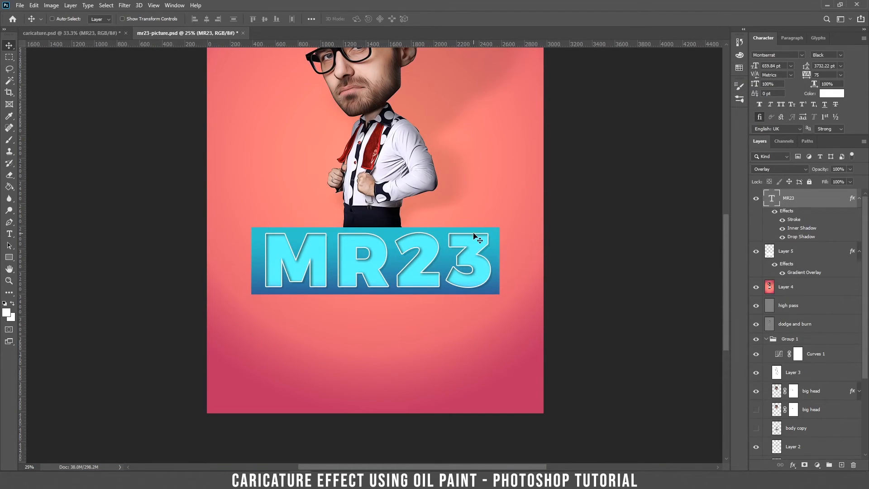
pyautogui.keyDown('ctrl'); pyautogui.click(811, 253); pyautogui.keyUp('ctrl')
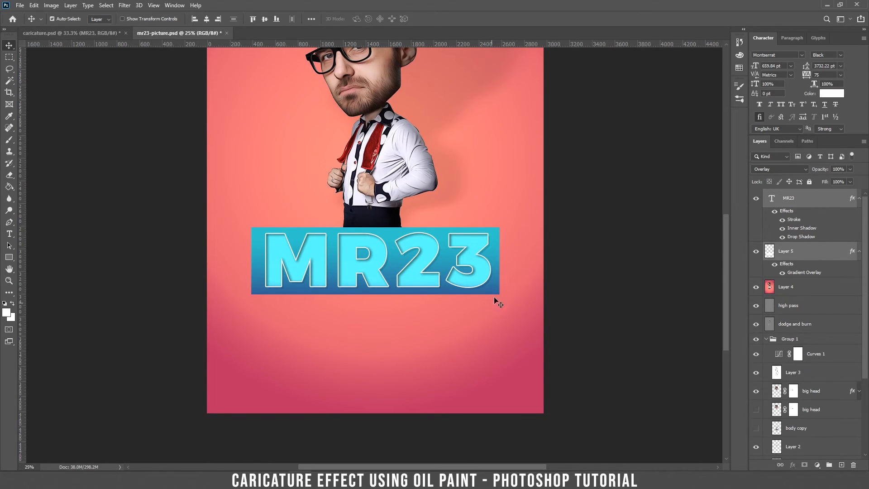
# Step: Rotate the MR23 banner about 16.37°, shift it up-left, then add a new layer above MR23
pyautogui.hotkey('ctrl', 't')
pyautogui.moveTo(515, 310); pyautogui.dragTo(504, 353)
pyautogui.moveTo(472, 293)
pyautogui.mouseDown()
pyautogui.moveTo(467, 268)
pyautogui.moveTo(468, 279)
pyautogui.mouseUp()
pyautogui.hotkey('ctrl', '-')
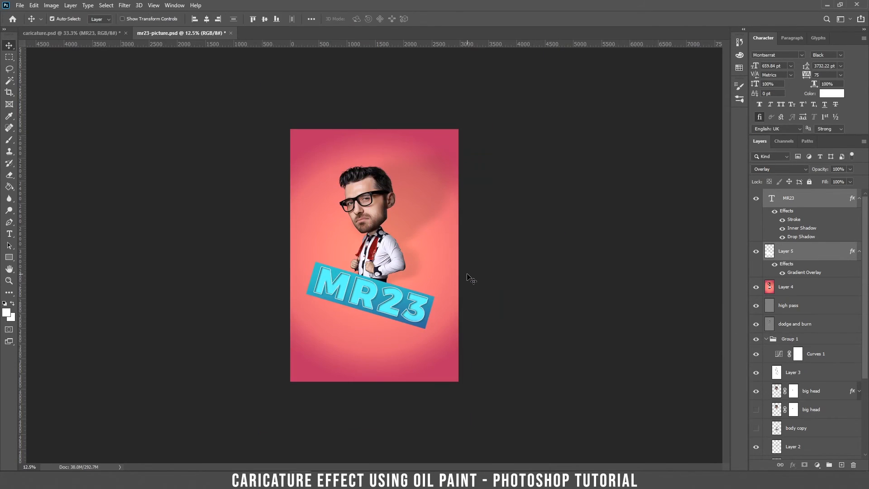
pyautogui.hotkey('ctrl', '+')
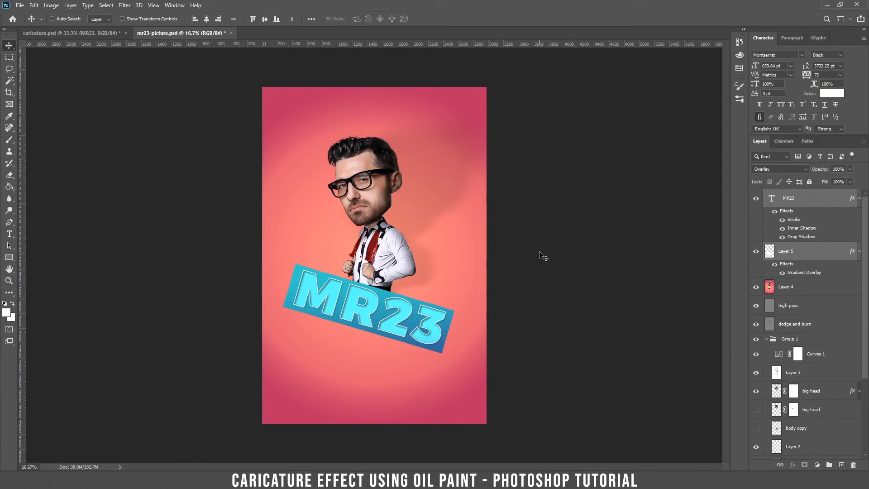
pyautogui.click(805, 201)
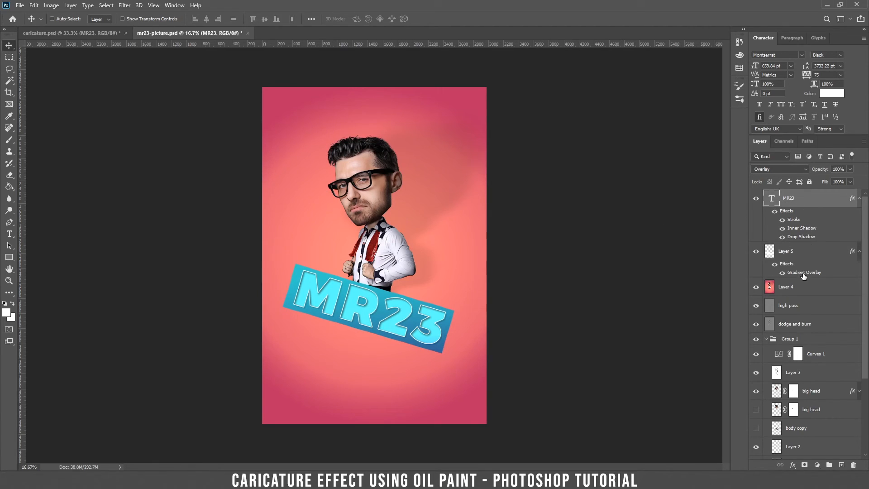
pyautogui.click(840, 464)
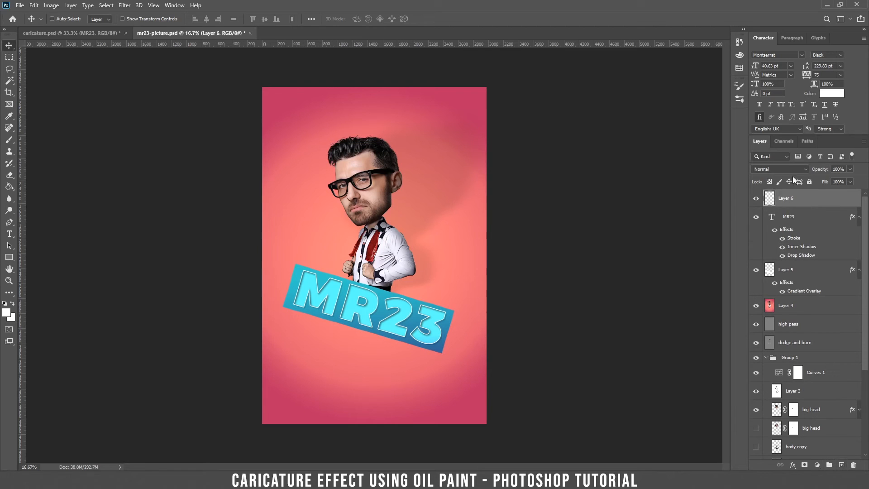
# Step: Fill the new top layer with solid black (#000000) using the Paint Bucket
pyautogui.press('g')
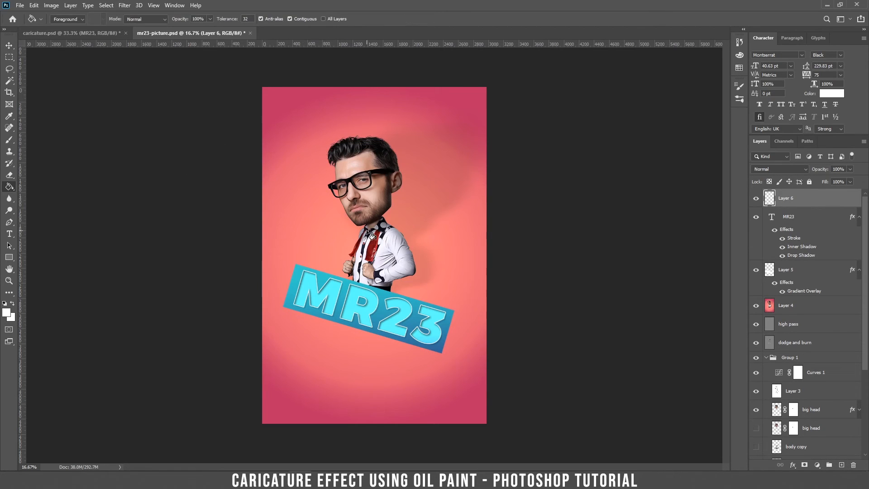
pyautogui.click(370, 236)
pyautogui.click(8, 313)
pyautogui.write('000000')
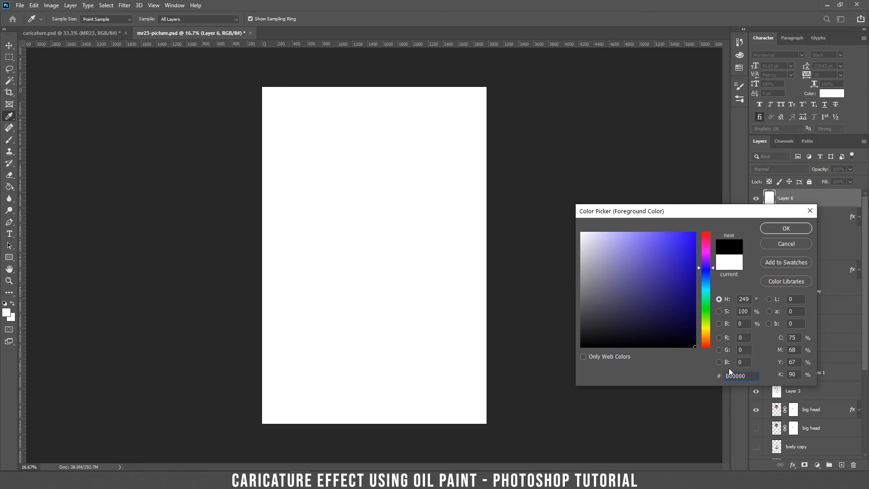
pyautogui.click(786, 228)
pyautogui.click(388, 243)
pyautogui.press('v')
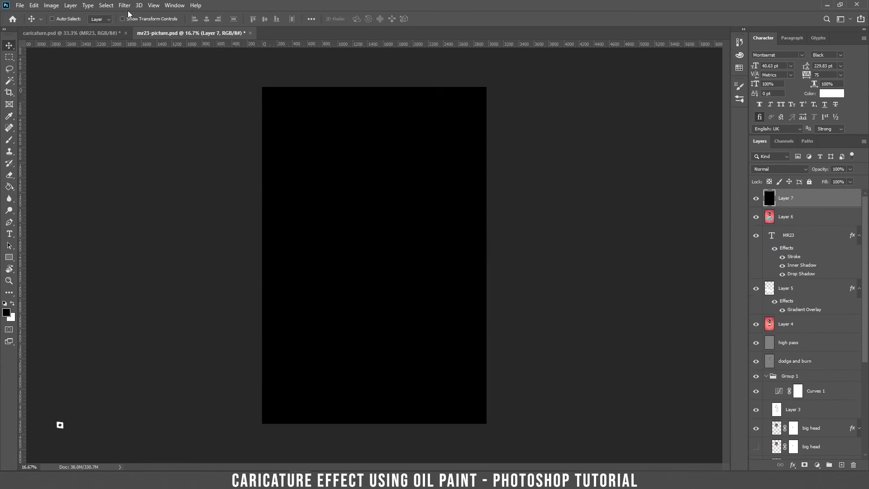
pyautogui.click(124, 5)
# Step: Render a 105mm Prime lens flare at about 120 brightness on the black Layer 7
pyautogui.moveTo(179, 151)
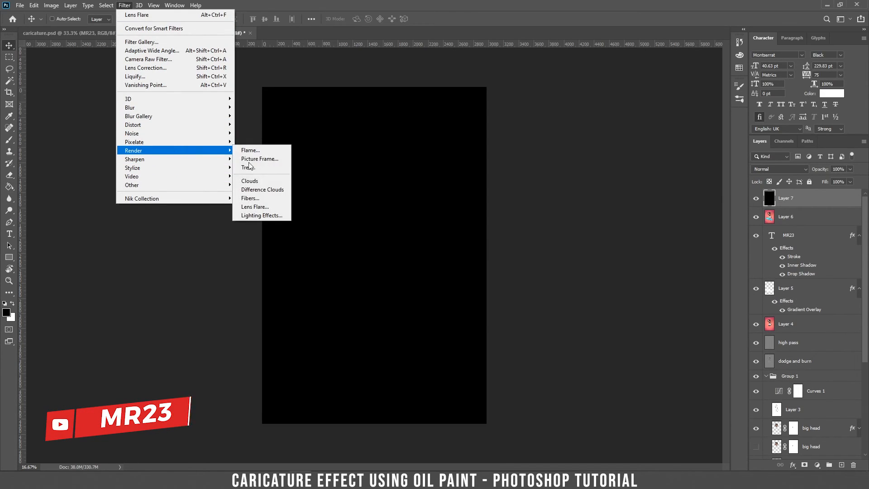
pyautogui.click(262, 207)
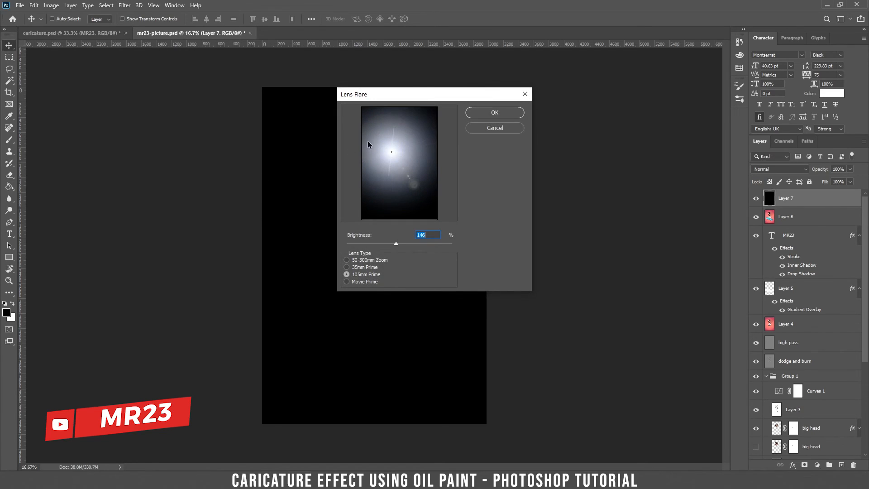
pyautogui.moveTo(392, 243); pyautogui.dragTo(386, 242)
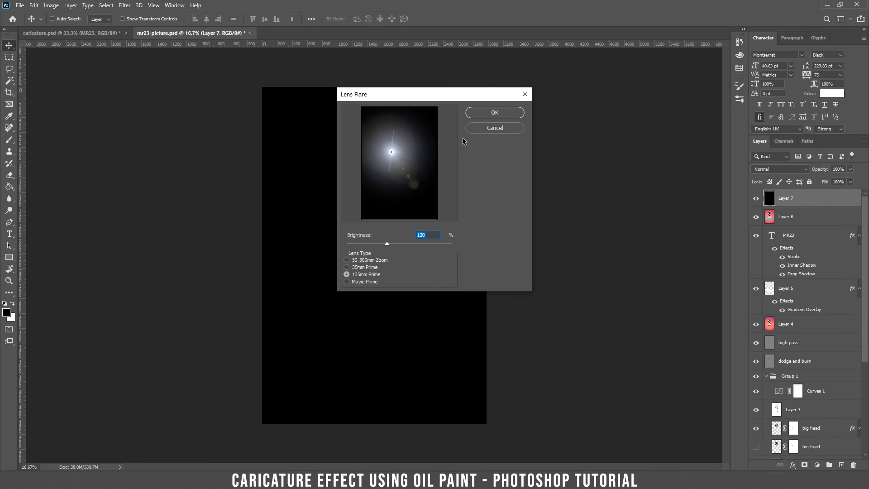
pyautogui.click(498, 112)
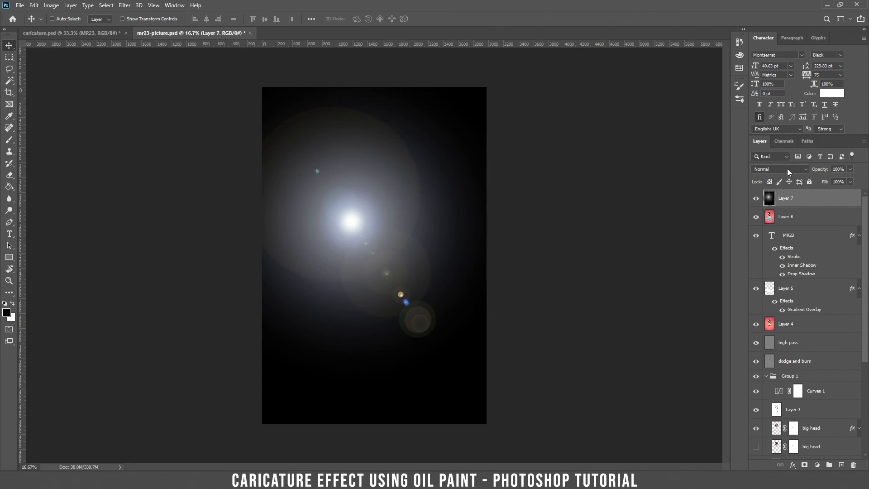
# Step: Set the flare layer to Screen blend mode and move its glow to the upper-left
pyautogui.click(787, 169)
pyautogui.click(765, 245)
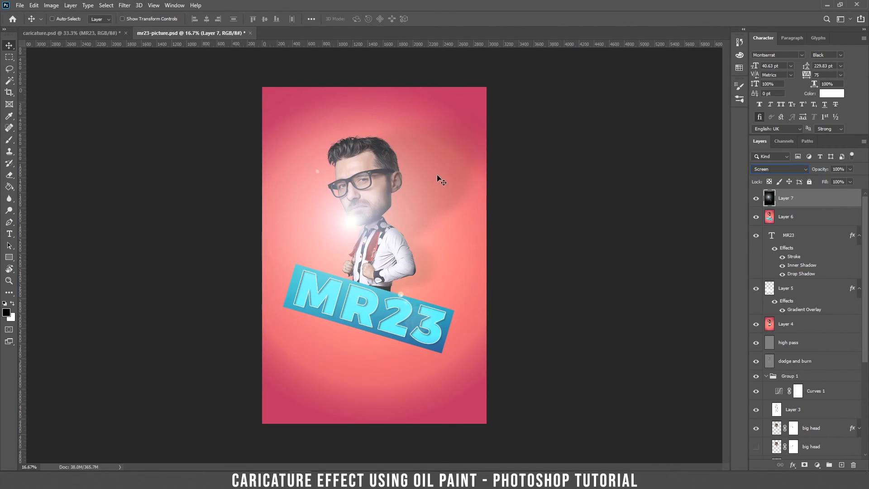
pyautogui.moveTo(430, 198); pyautogui.dragTo(382, 103)
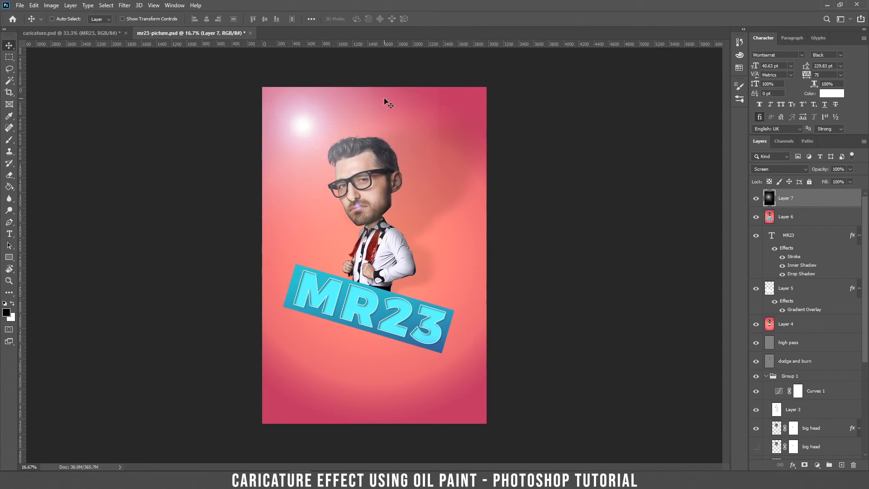
pyautogui.moveTo(450, 144); pyautogui.dragTo(432, 192)
# Step: Add a layer mask to Layer 7 and paint it black with a large soft brush over the face and body
pyautogui.press('ctrl')
pyautogui.hotkey('ctrl', '+')
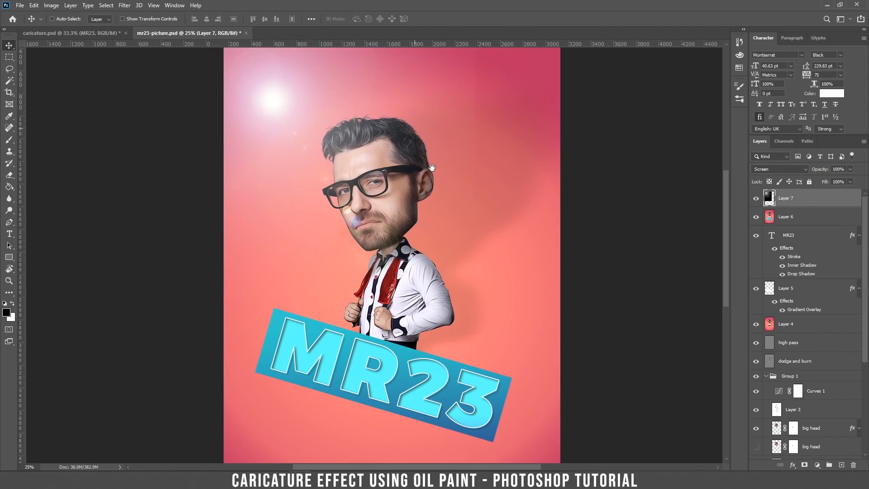
pyautogui.click(805, 465)
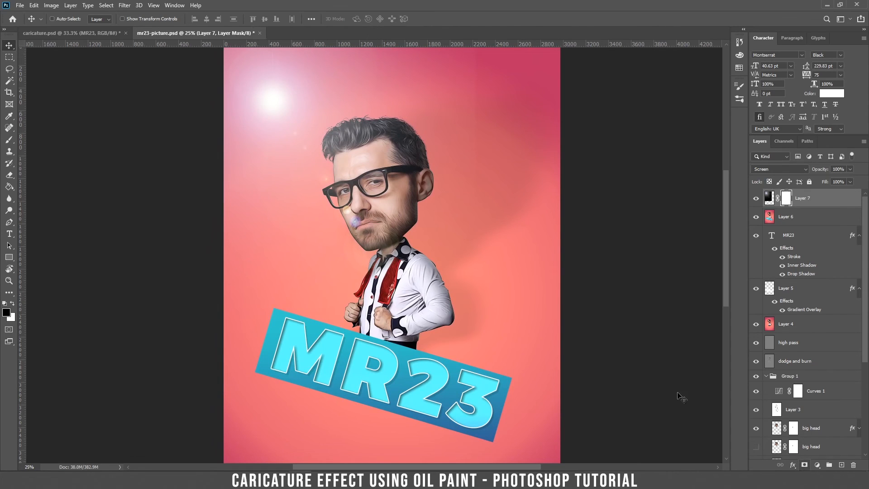
pyautogui.press('b')
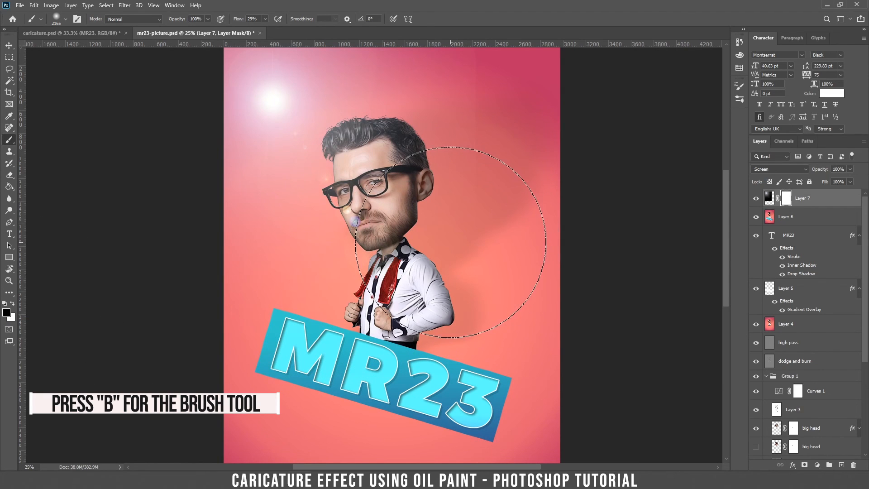
pyautogui.rightClick(453, 239)
pyautogui.moveTo(390, 235)
pyautogui.mouseDown()
pyautogui.moveTo(408, 228)
pyautogui.moveTo(344, 205)
pyautogui.moveTo(480, 181)
pyautogui.moveTo(489, 200)
pyautogui.mouseUp()
pyautogui.press('v')
pyautogui.hotkey('ctrl', '-')
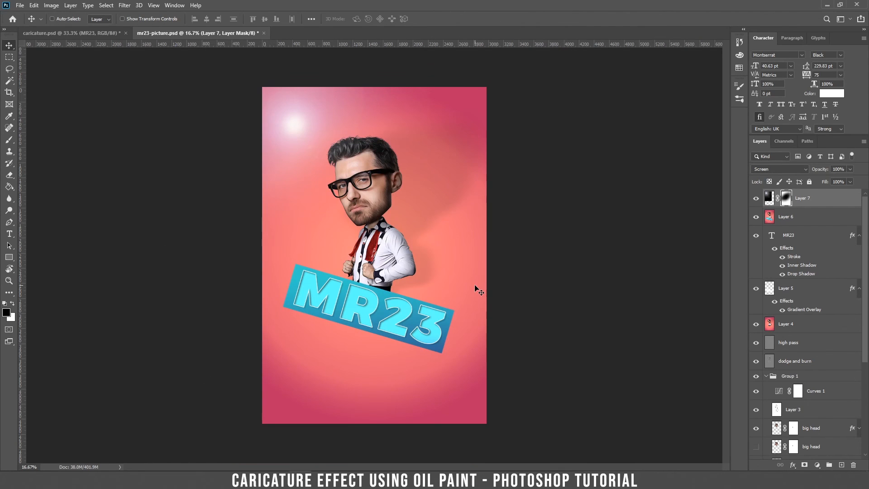